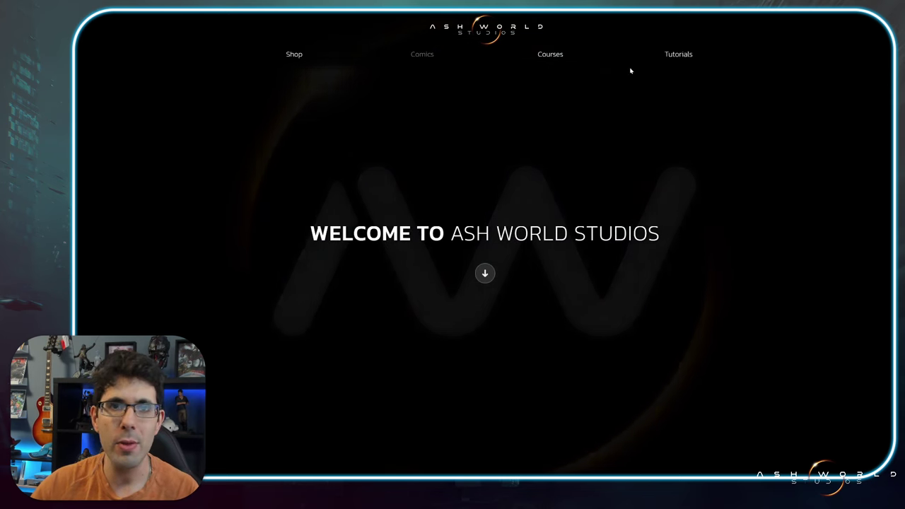
Go to the Shop page from the Ash World Studios home page navigation.
left_click(294, 54)
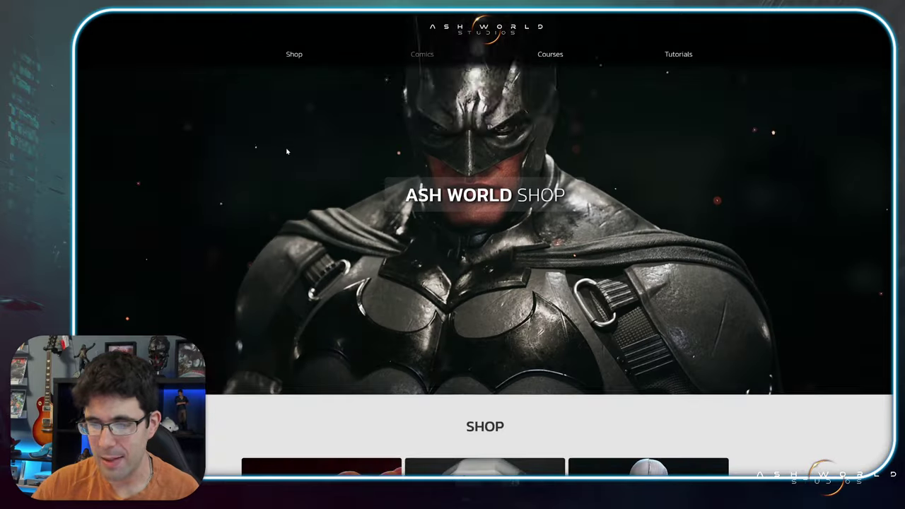
Scroll the Shop page and open the Digital Content products tile.
scroll(471, 187, "down", 4)
scroll(470, 187, "down", 3)
scroll(470, 187, "up", 2)
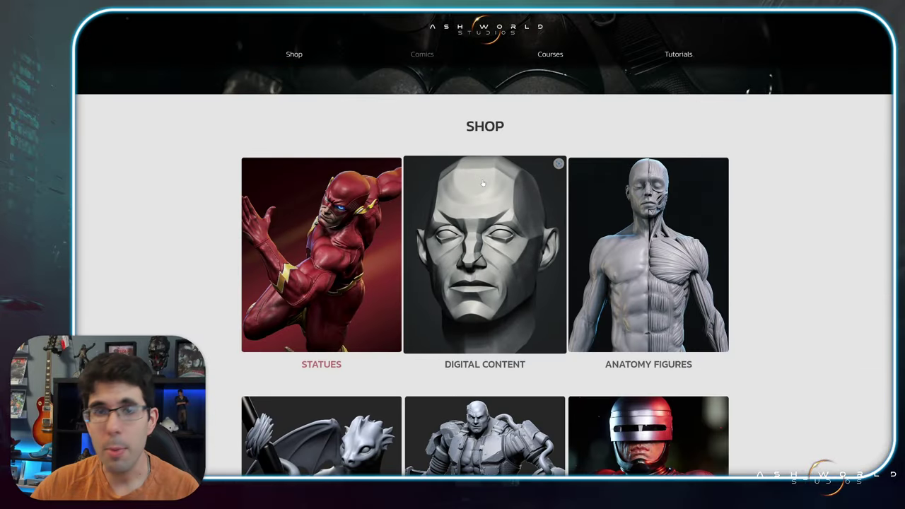
left_click(471, 188)
Browse the free Digital Content products, then head to the Tutorials page.
scroll(590, 176, "down", 5)
scroll(590, 176, "down", 2)
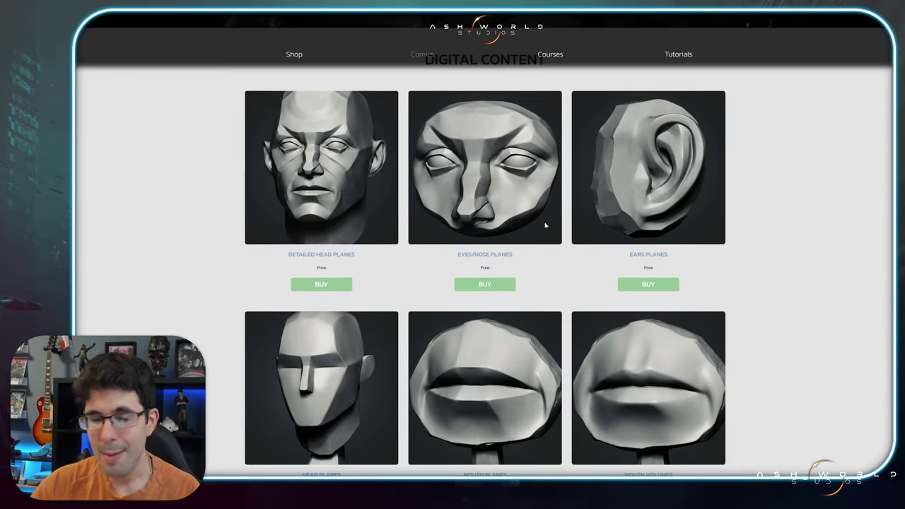
mouse_move(321, 167)
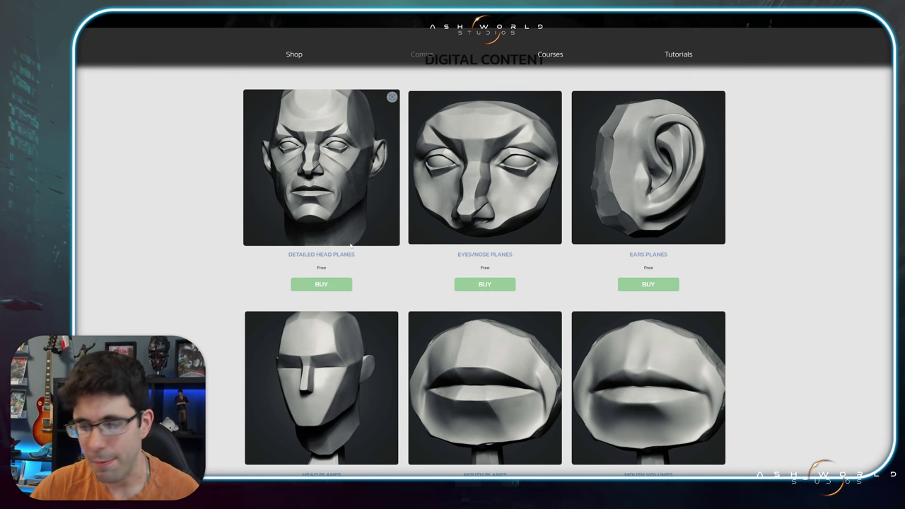
scroll(309, 252, "up", 3)
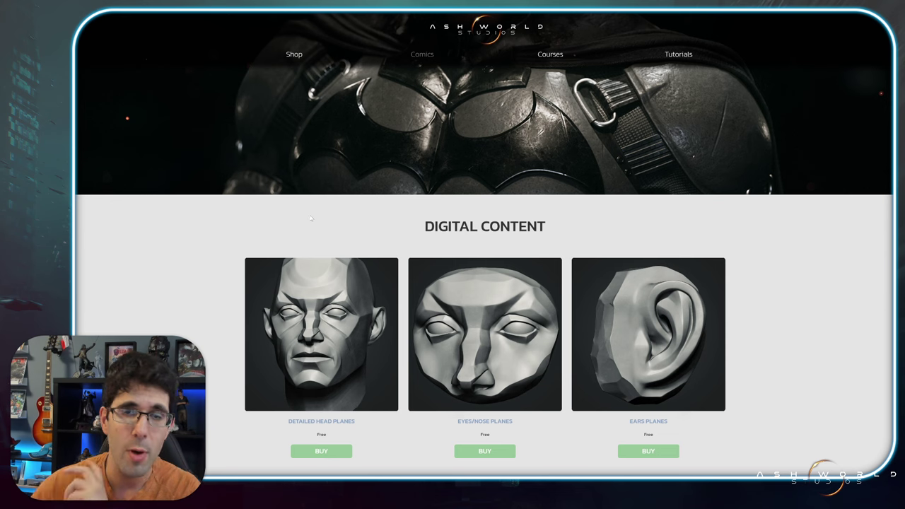
scroll(436, 203, "up", 2)
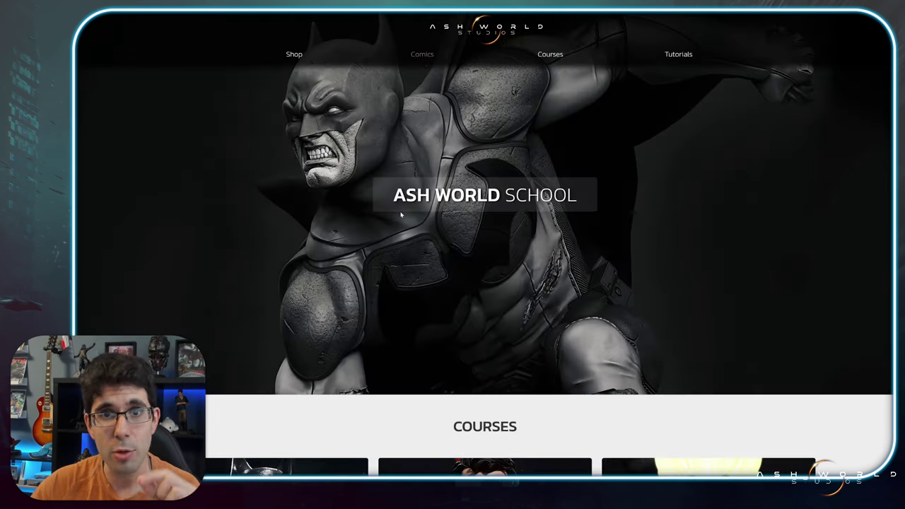
scroll(380, 217, "down", 5)
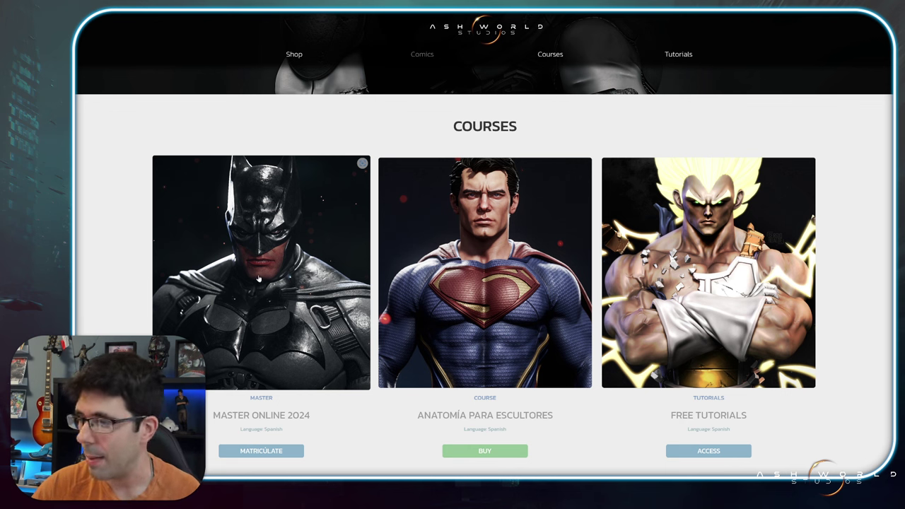
scroll(332, 303, "up", 5)
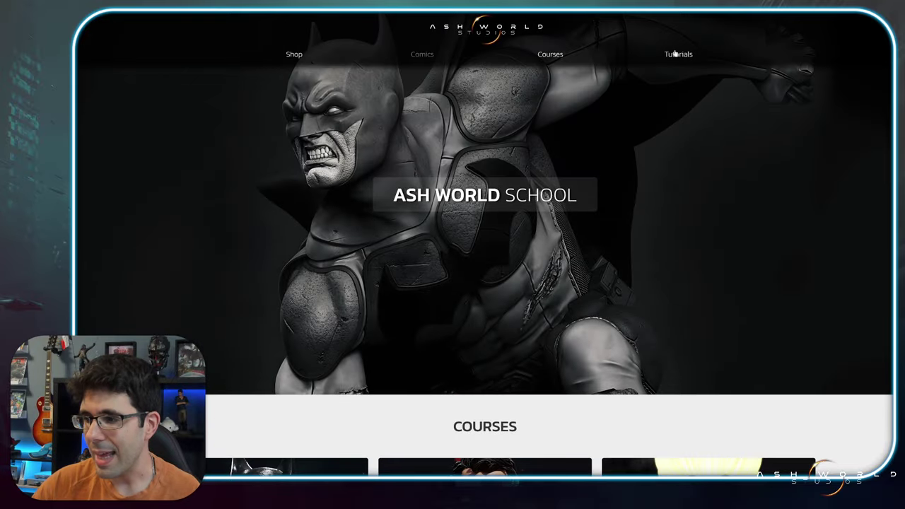
left_click(675, 53)
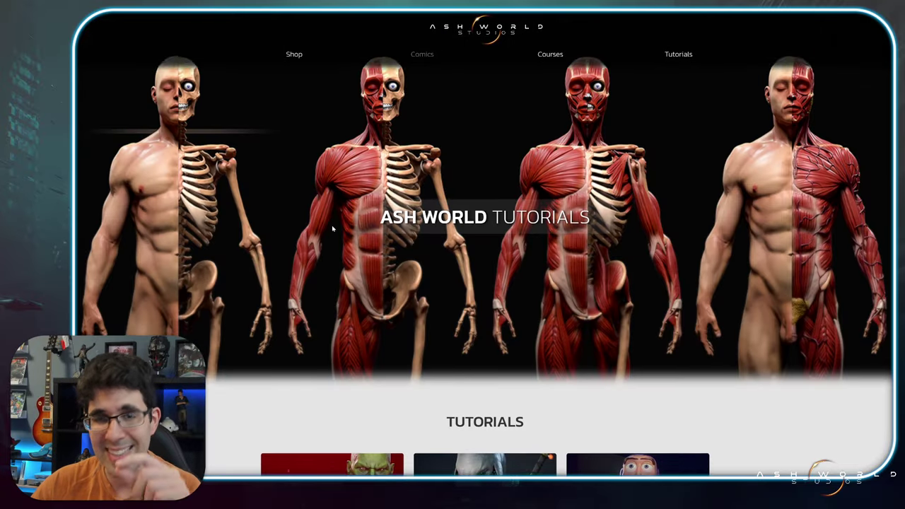
Scroll down the Tutorials page to the Streams and Videos gallery.
scroll(332, 226, "down", 2)
scroll(332, 226, "down", 1)
scroll(333, 227, "down", 2)
scroll(268, 221, "down", 3)
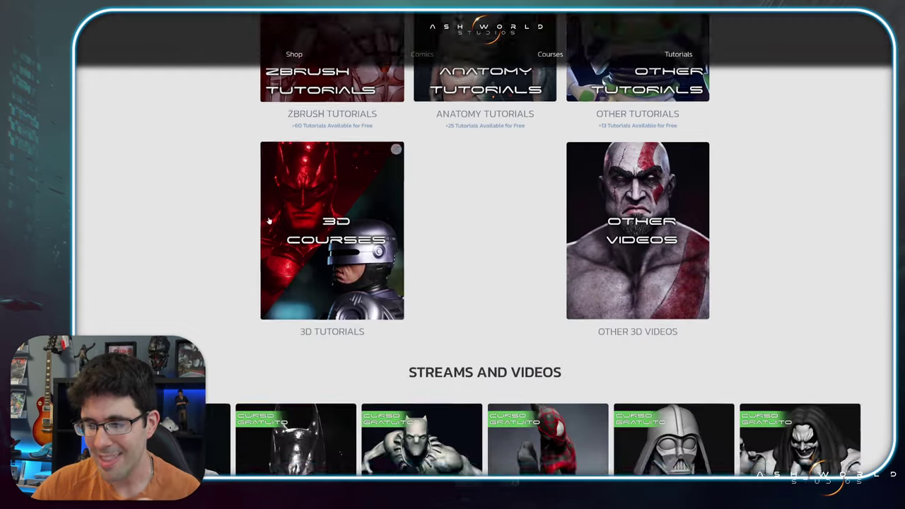
scroll(267, 221, "down", 3)
scroll(267, 222, "down", 1)
scroll(267, 221, "down", 1)
scroll(267, 221, "down", 1)
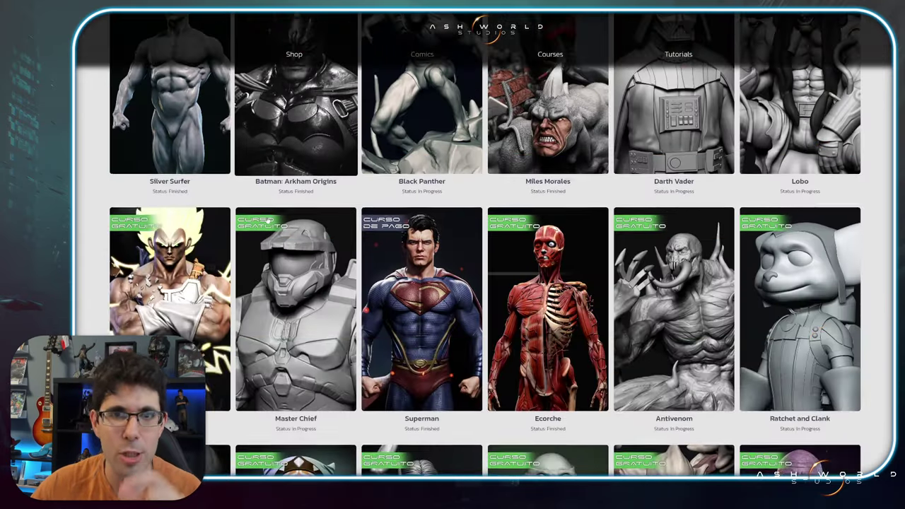
scroll(267, 221, "down", 2)
scroll(267, 221, "down", 3)
scroll(267, 221, "down", 2)
scroll(266, 214, "down", 2)
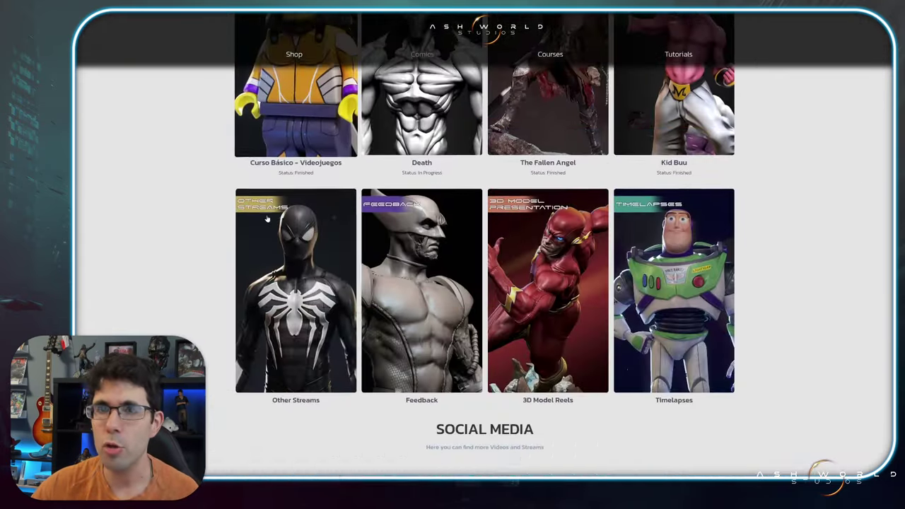
Open the Miles Morales card in the Streams and Videos gallery.
scroll(266, 214, "up", 3)
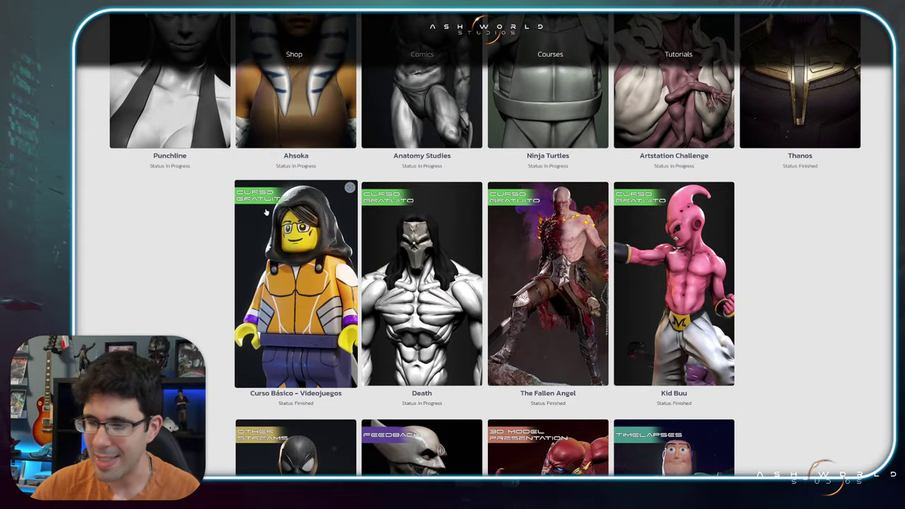
scroll(265, 212, "up", 1)
scroll(267, 209, "up", 3)
scroll(267, 205, "up", 4)
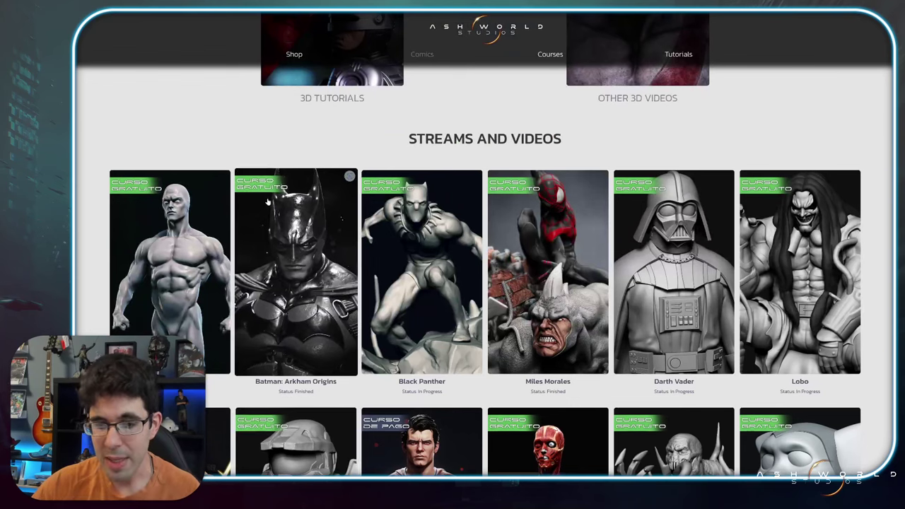
left_click(572, 225)
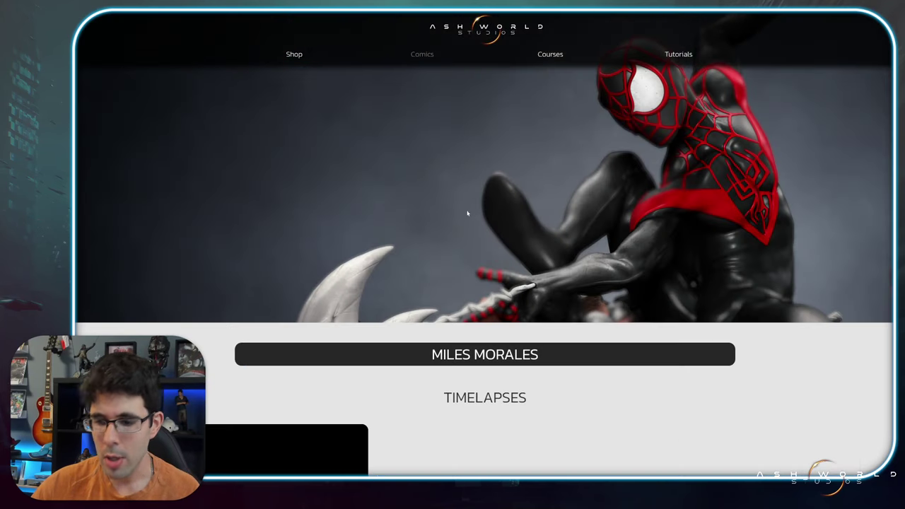
Browse the Miles Morales timelapse videos.
scroll(389, 208, "down", 3)
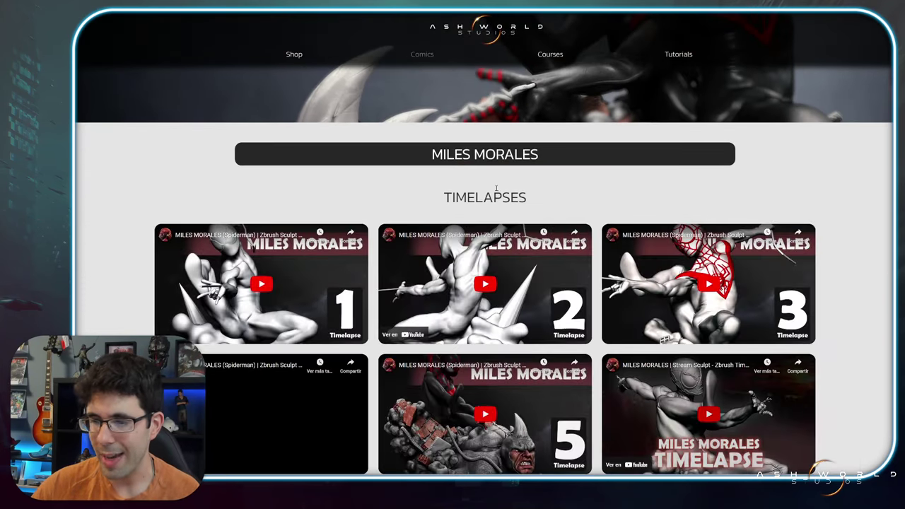
left_click_drag(530, 199, 430, 204)
scroll(374, 199, "down", 4)
double_click(485, 234)
scroll(417, 228, "down", 1)
scroll(417, 228, "down", 3)
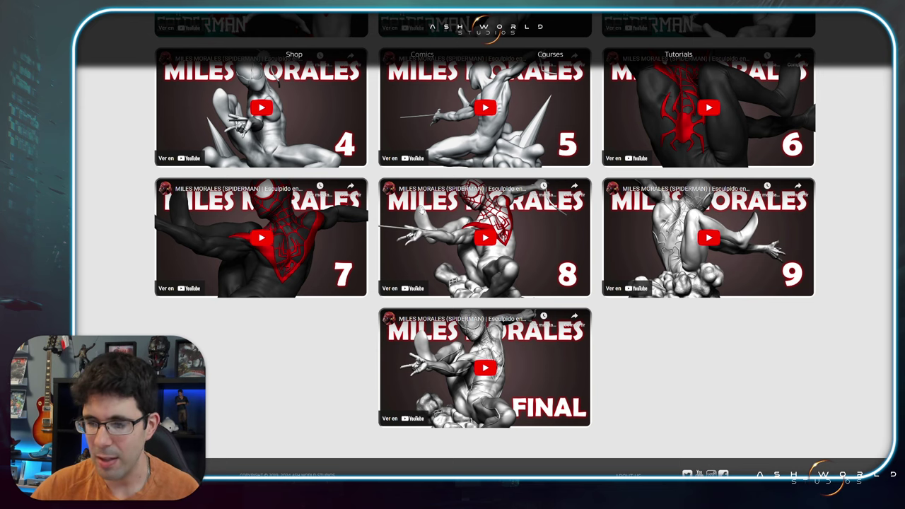
scroll(422, 210, "up", 3)
scroll(422, 210, "up", 3)
scroll(422, 210, "up", 2)
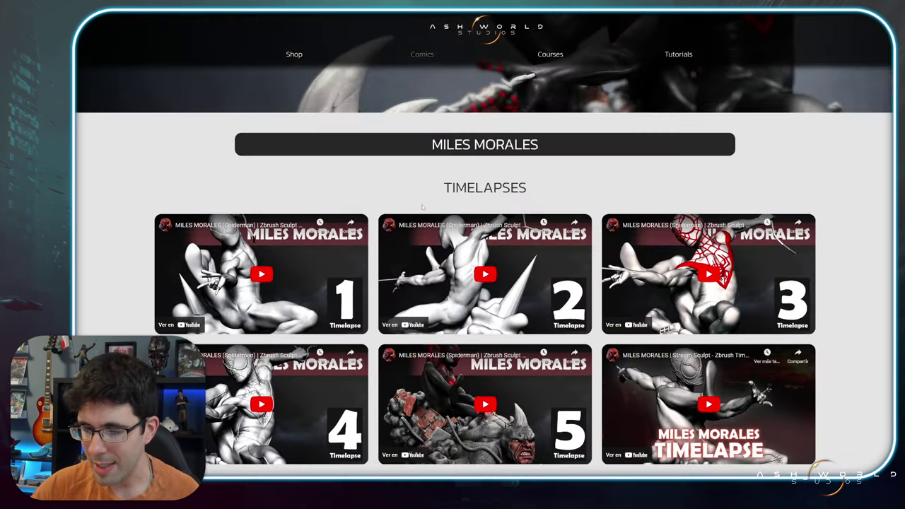
scroll(422, 207, "up", 3)
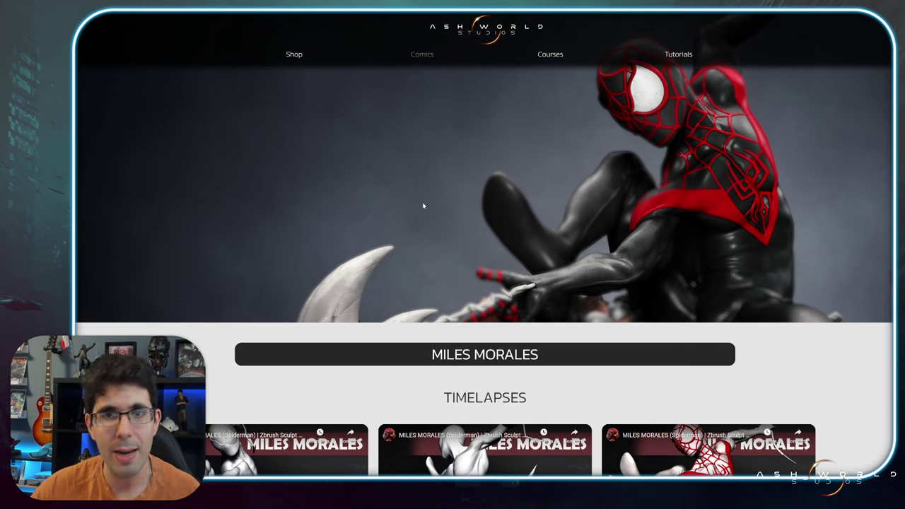
Go back to the Tutorials listing and open the ZBrush Tutorials card.
key("alt+Left")
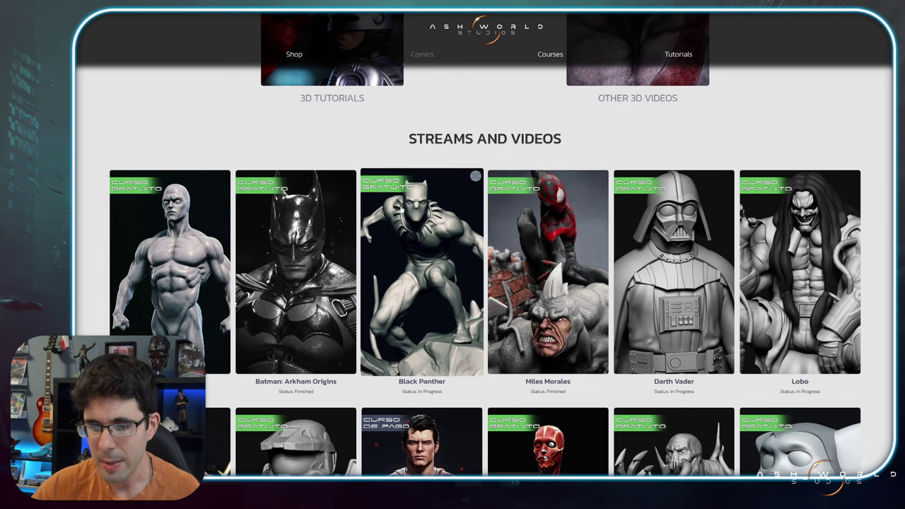
scroll(252, 228, "up", 4)
scroll(283, 230, "up", 2)
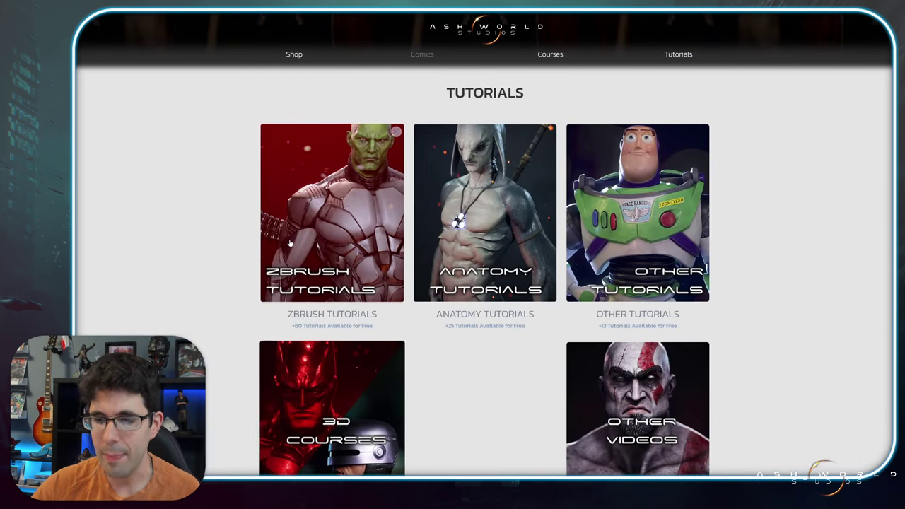
left_click(313, 215)
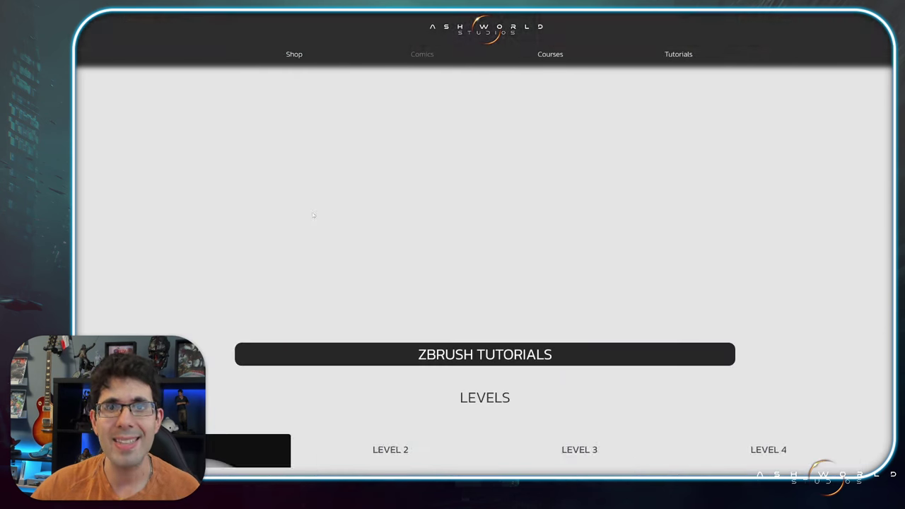
Open the Level 1 ZBrush tutorials and scroll through its videos.
scroll(312, 214, "down", 3)
scroll(312, 214, "down", 1)
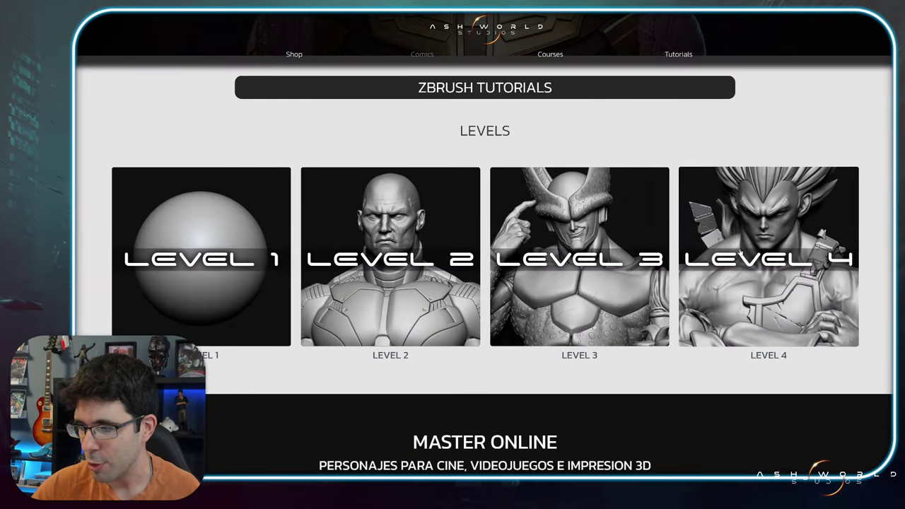
left_click(167, 224)
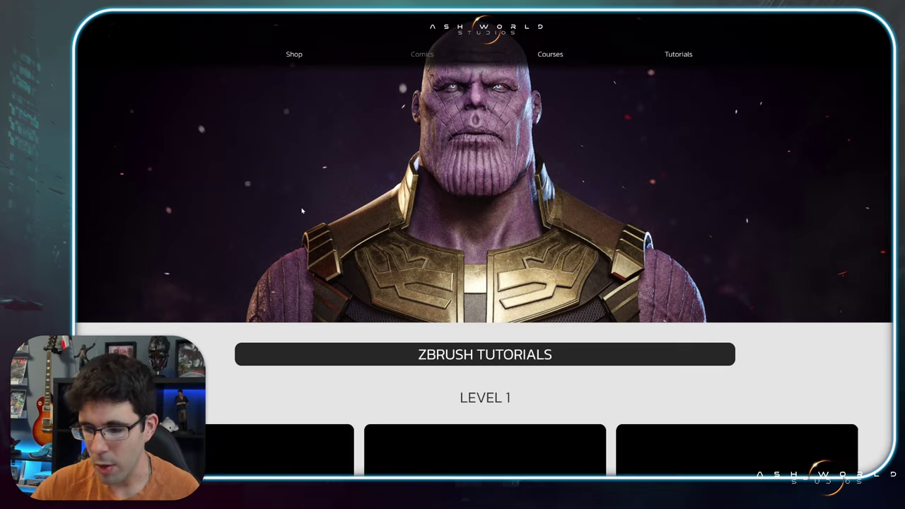
scroll(369, 200, "down", 5)
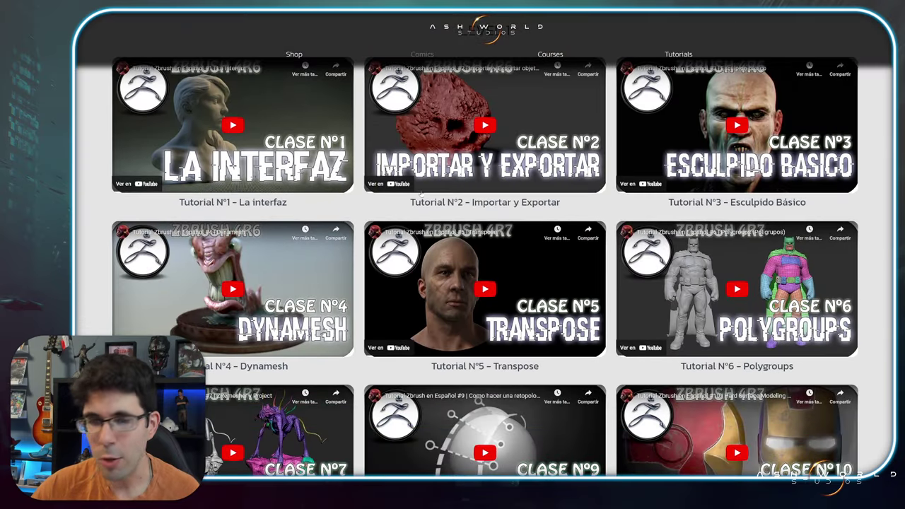
scroll(418, 189, "down", 3)
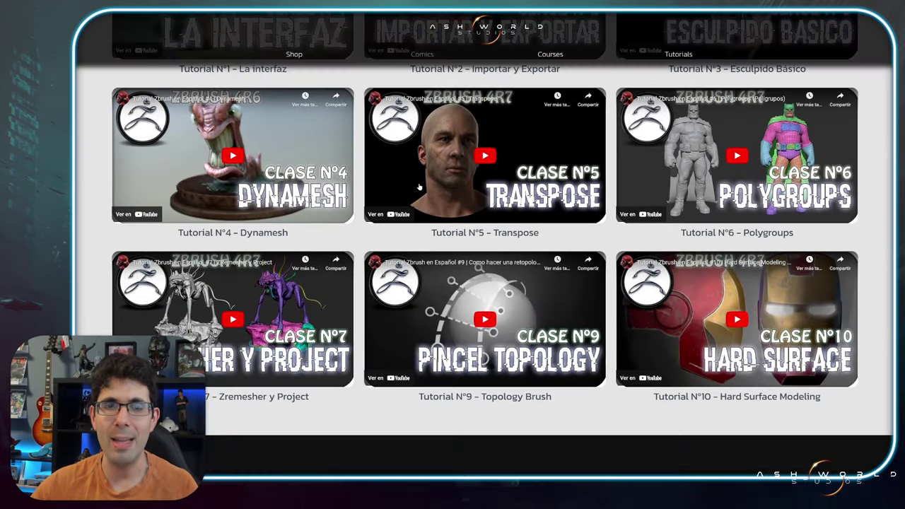
scroll(418, 186, "down", 1)
scroll(418, 184, "up", 3)
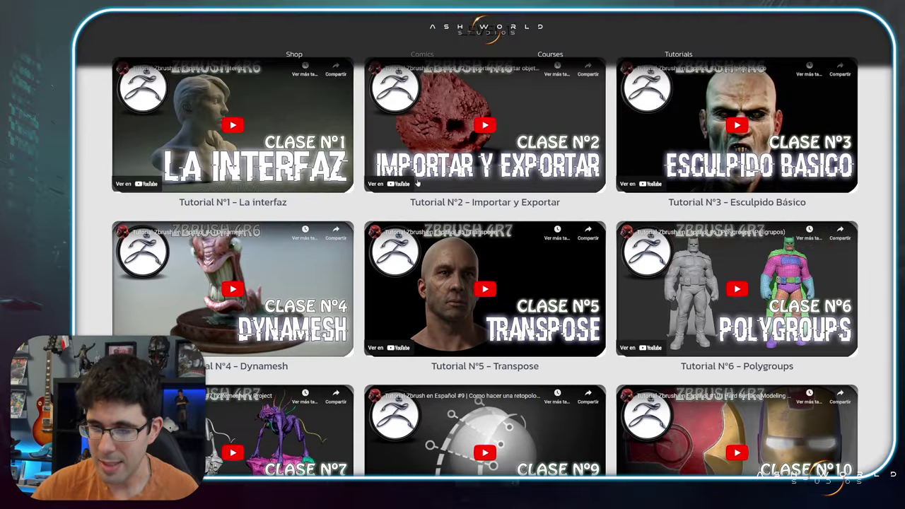
scroll(417, 182, "up", 2)
scroll(418, 182, "up", 1)
scroll(417, 182, "up", 2)
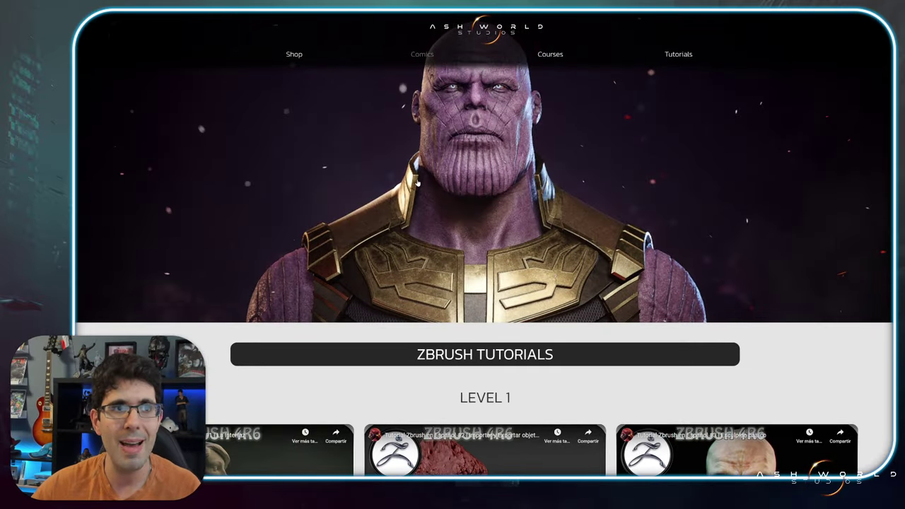
scroll(412, 183, "down", 3)
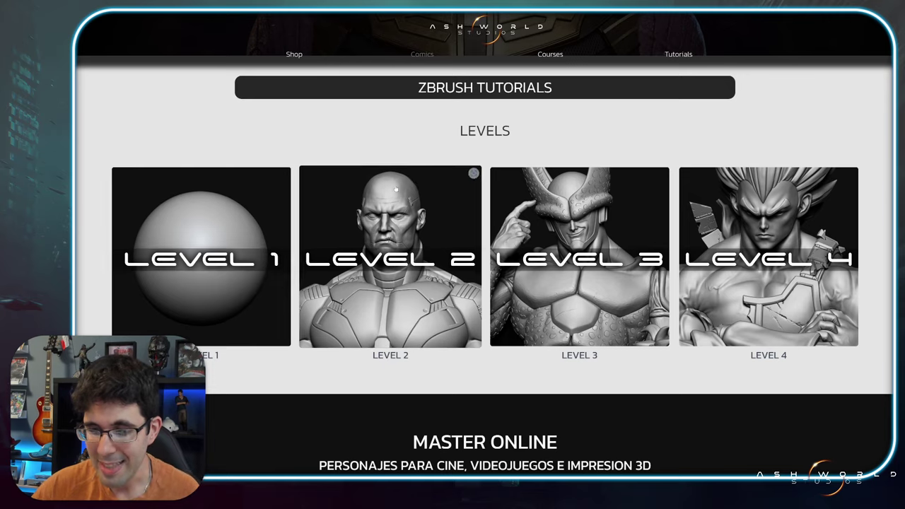
Browse the Level 2 ZBrush tutorials, then go back twice to the Tutorials overview.
left_click(388, 190)
scroll(389, 186, "down", 2)
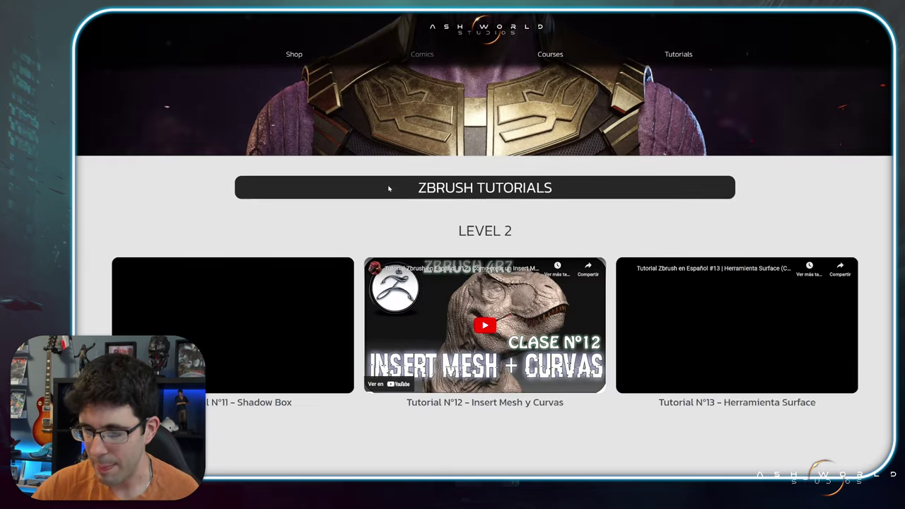
scroll(388, 184, "down", 3)
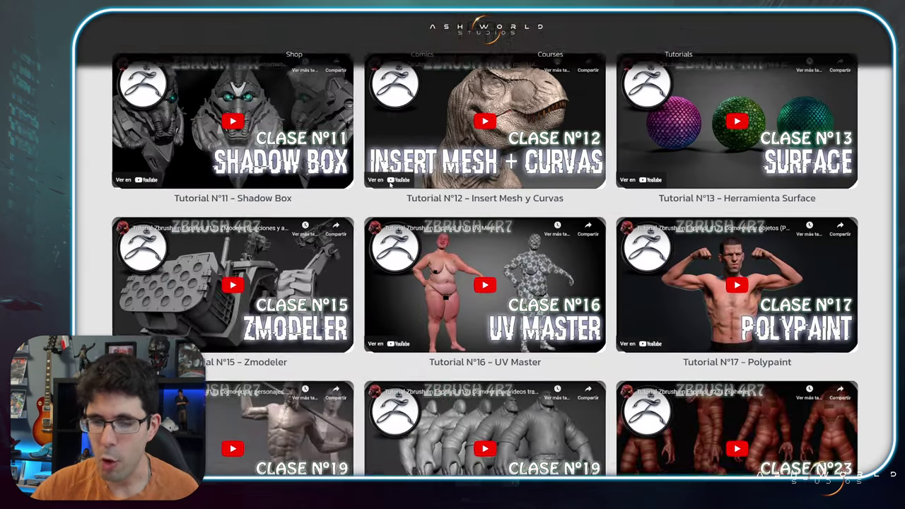
scroll(390, 184, "down", 1)
scroll(388, 182, "down", 2)
key("alt+Left")
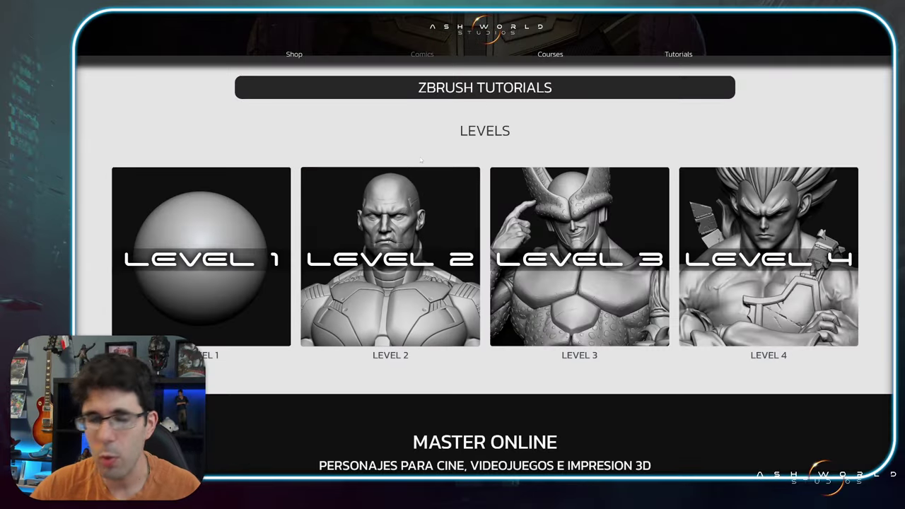
key("alt+Left")
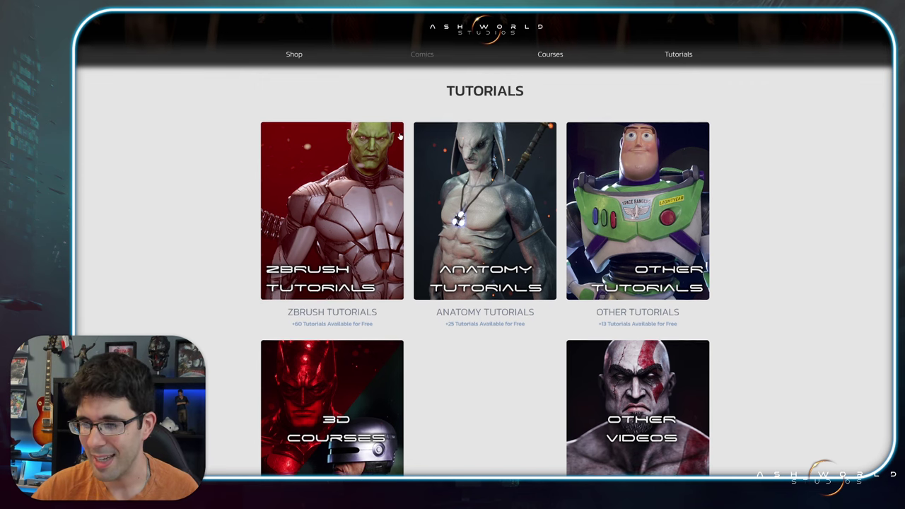
Scroll the Anatomy Tutorials page past Head Anatomy to the Body Anatomy – Planes and Shapes videos.
scroll(375, 176, "down", 2)
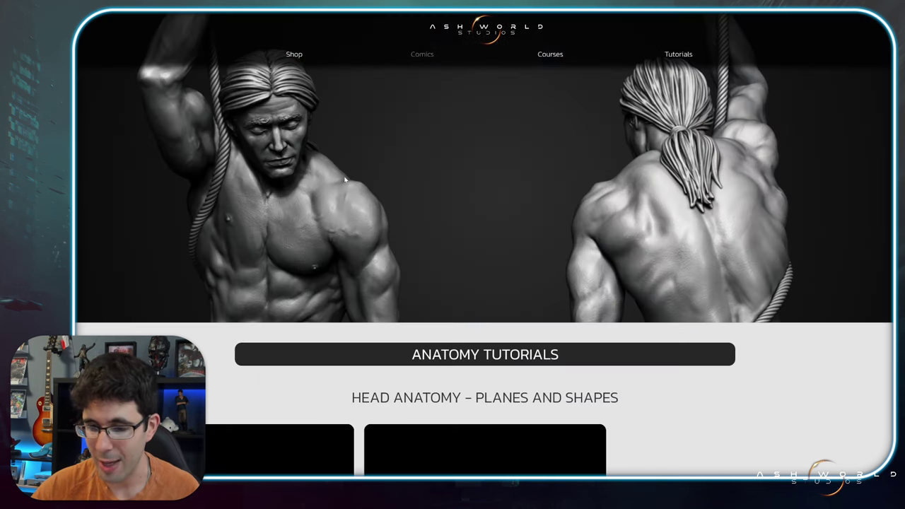
scroll(353, 180, "down", 3)
scroll(345, 179, "down", 1)
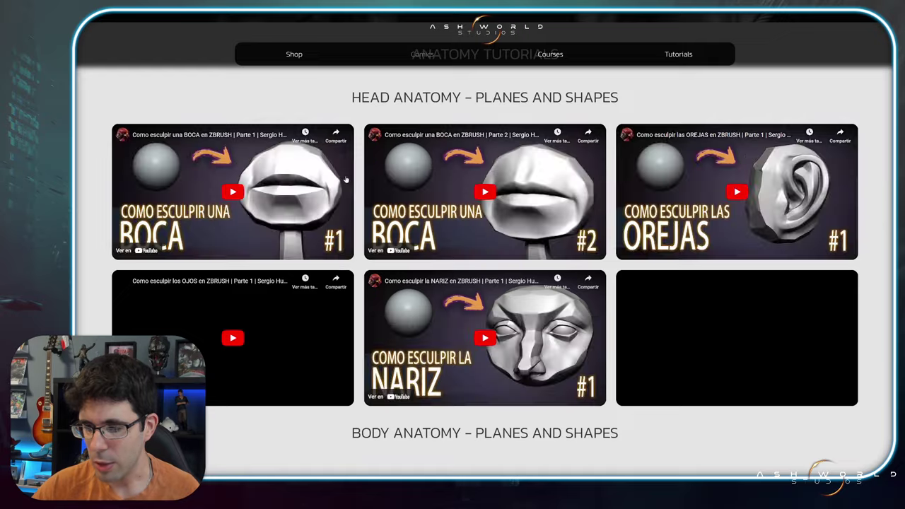
scroll(345, 179, "down", 2)
scroll(403, 235, "down", 2)
scroll(402, 237, "down", 2)
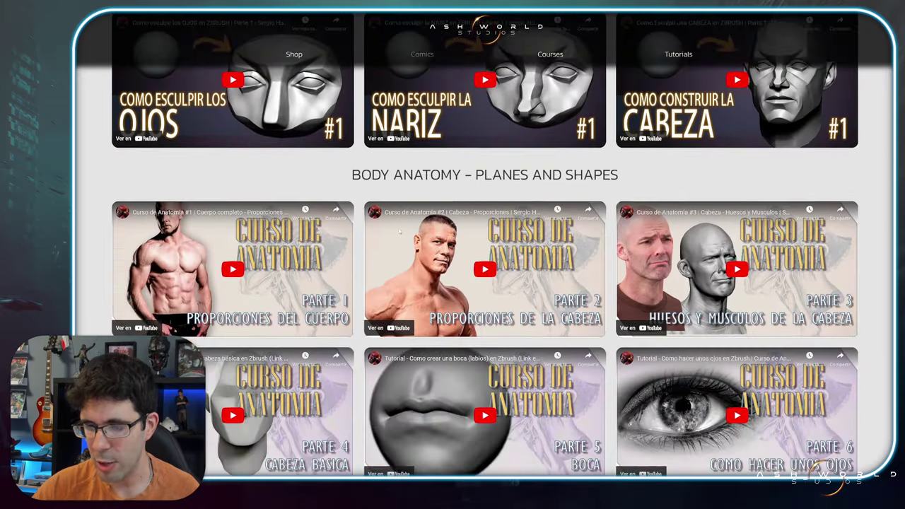
scroll(401, 230, "down", 2)
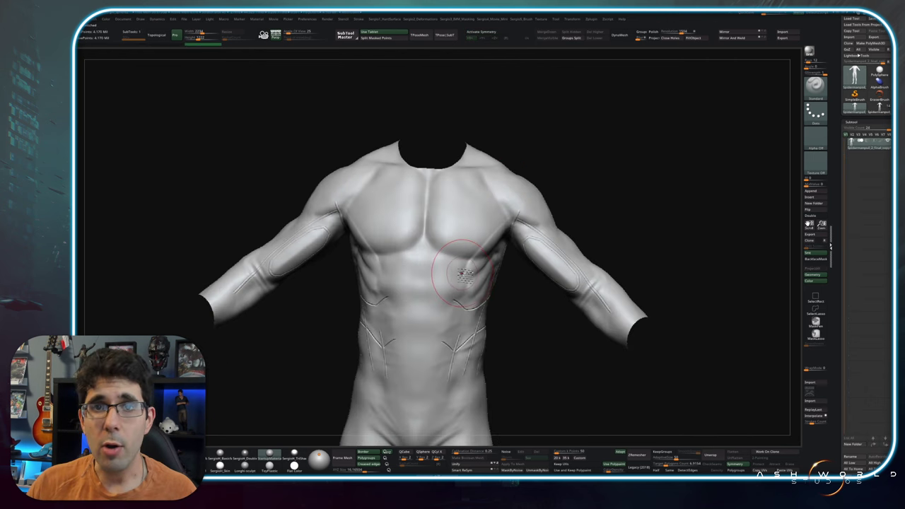
Inspect the torso's ribcage strap lines and delete its higher subdivision level with Del Higher.
right_click_drag(463, 275, 512, 226)
mouse_move(592, 225)
right_mouse_down()
mouse_move(459, 283)
mouse_move(420, 262)
mouse_move(438, 275)
mouse_move(495, 263)
right_mouse_up()
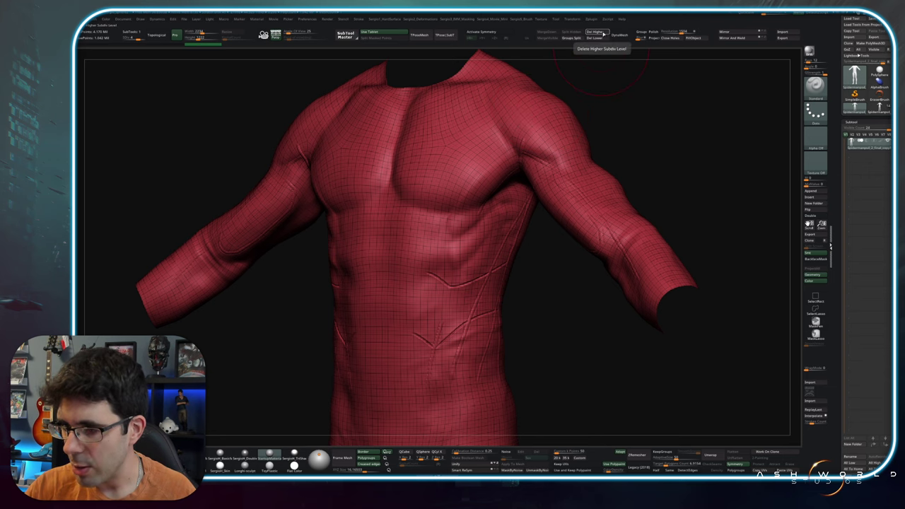
left_click(601, 38)
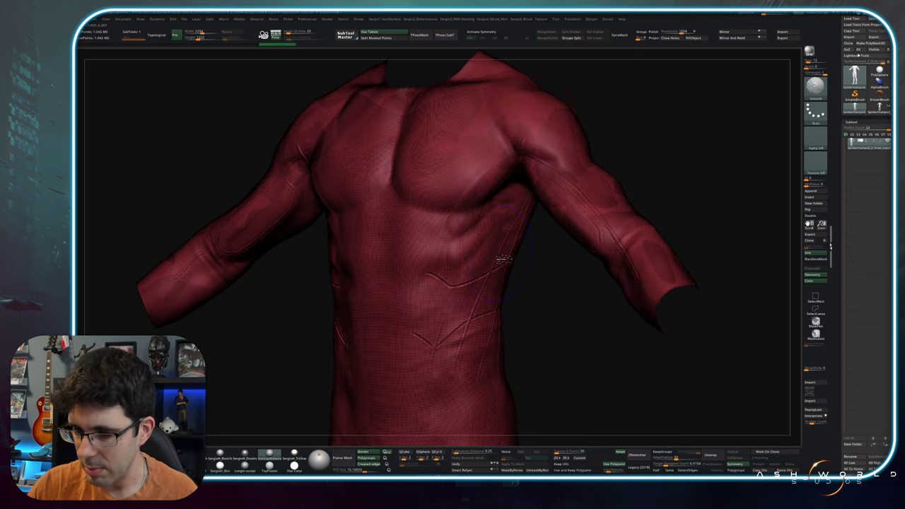
Rotate the torso back toward a head-on front view.
left_click_drag(489, 283, 506, 276)
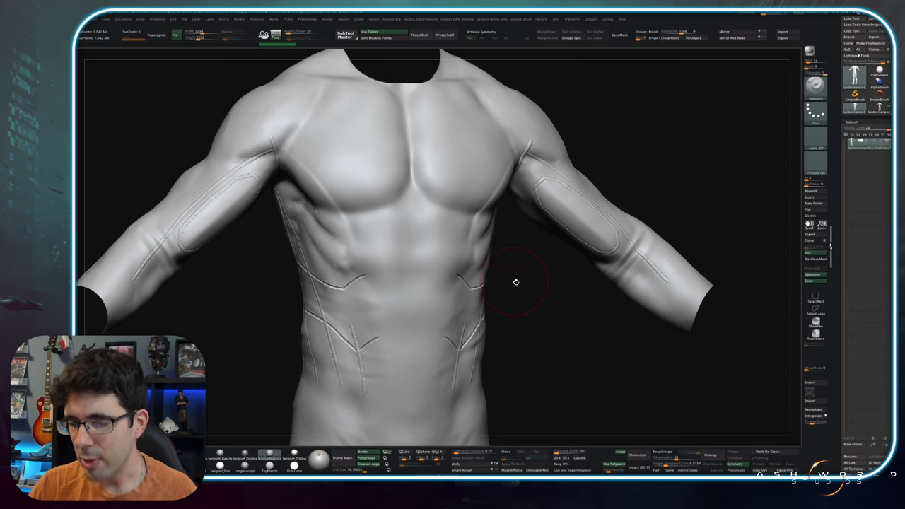
left_click_drag(514, 278, 516, 278, "shift")
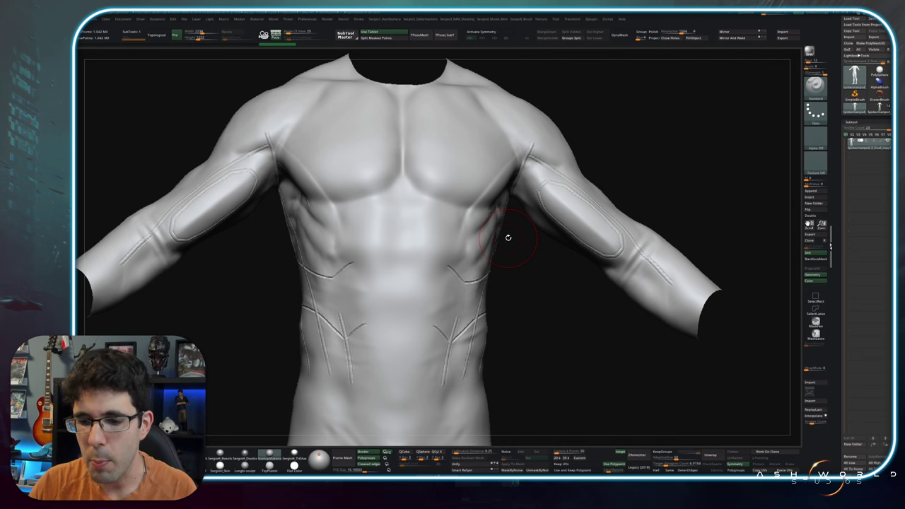
mouse_move(507, 238)
left_mouse_down()
mouse_move(535, 313)
mouse_move(516, 291)
left_mouse_up()
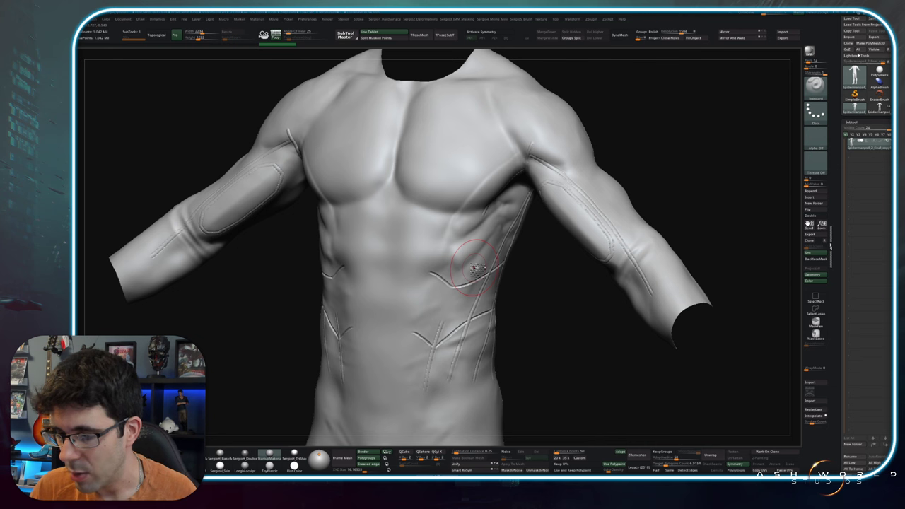
left_click_drag(541, 317, 512, 297)
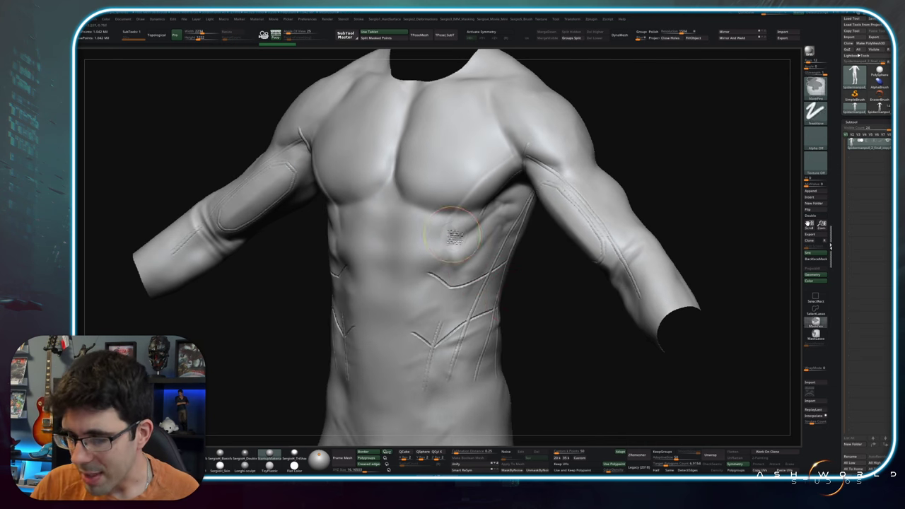
Zoom in on the chest, test a mirrored MaskPen Freehand loop mask, then clear it.
left_click_drag(511, 298, 444, 242)
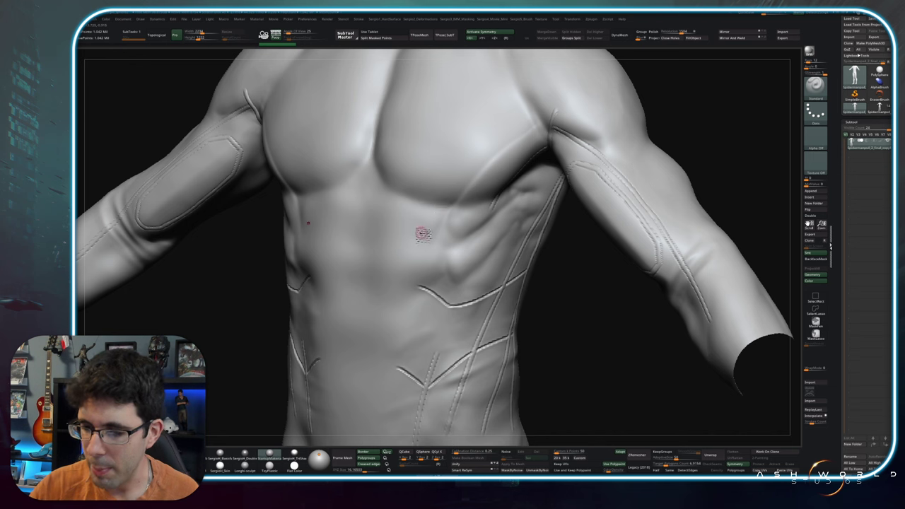
key("b")
key("s")
key("f")
mouse_move(407, 267)
left_mouse_down()
mouse_move(409, 244)
mouse_move(468, 258)
left_mouse_up()
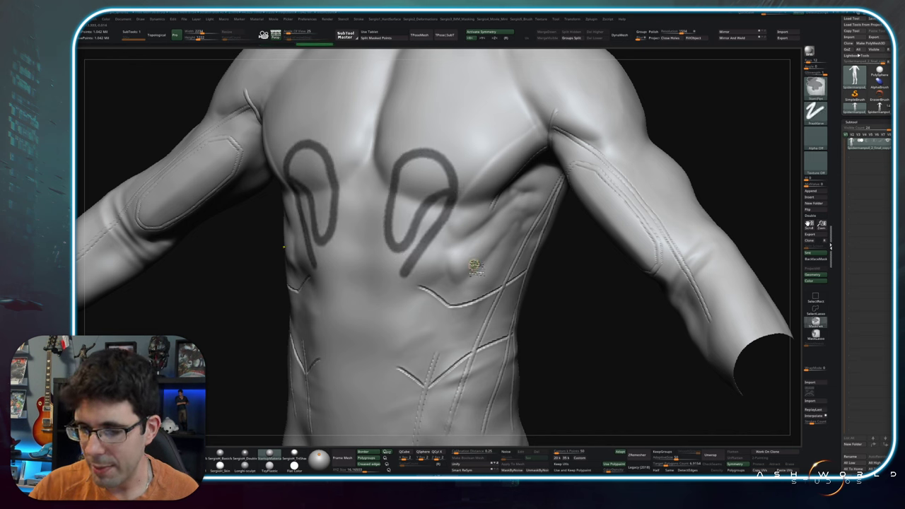
key("b")
key("s")
key("t")
key("ctrl+shift+a")
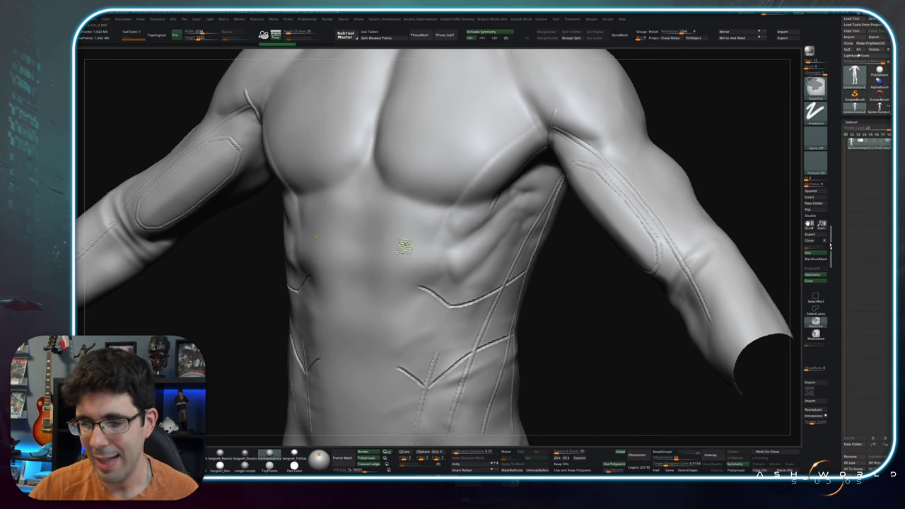
Try and clear a mirrored arch mask, then view the finished spider suit's chest up close.
left_click_drag(391, 240, 450, 258, "ctrl")
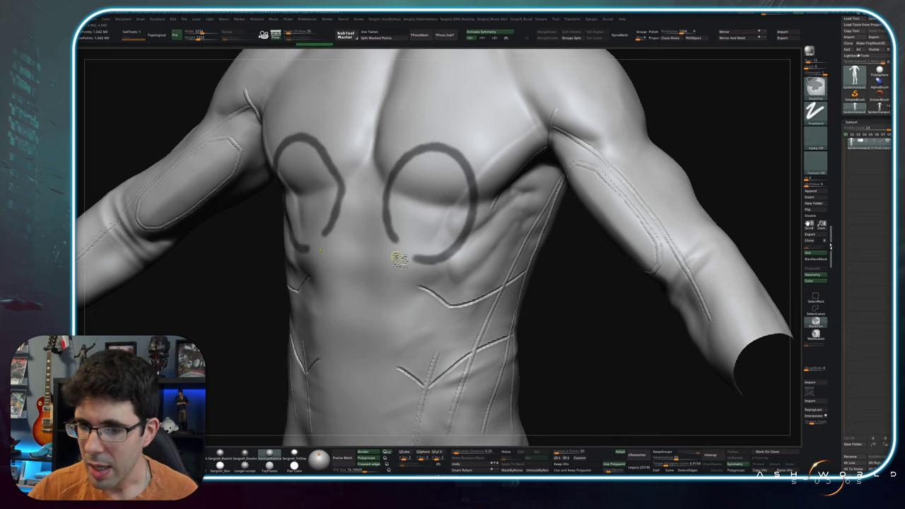
key("ctrl+shift+a")
left_click(317, 19)
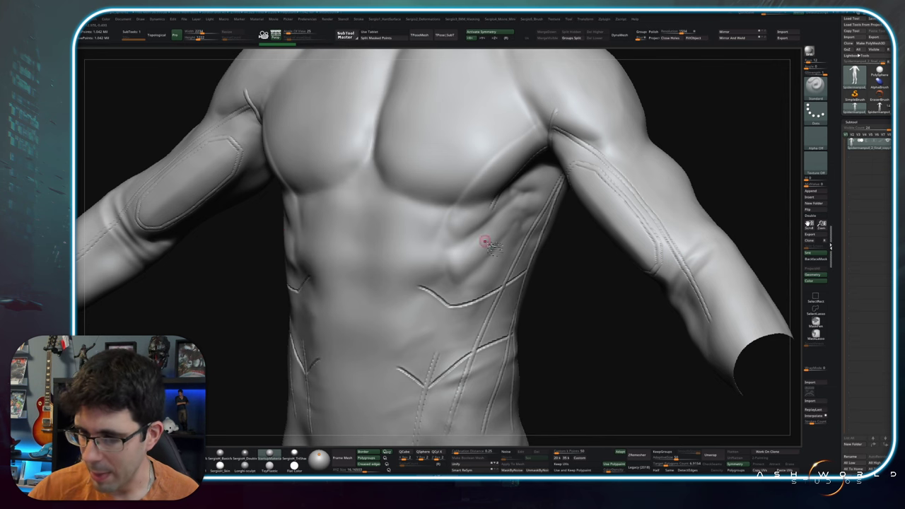
right_click_drag(449, 162, 424, 268)
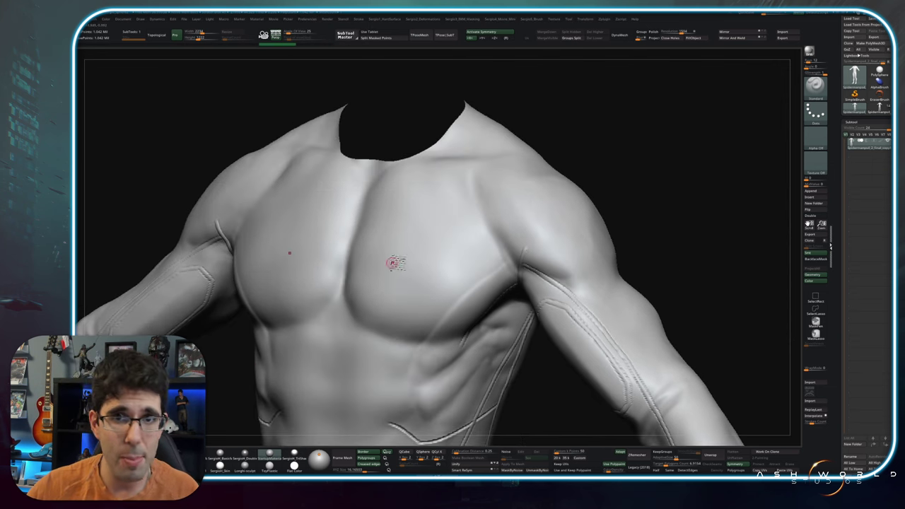
right_click_drag(420, 191, 391, 168)
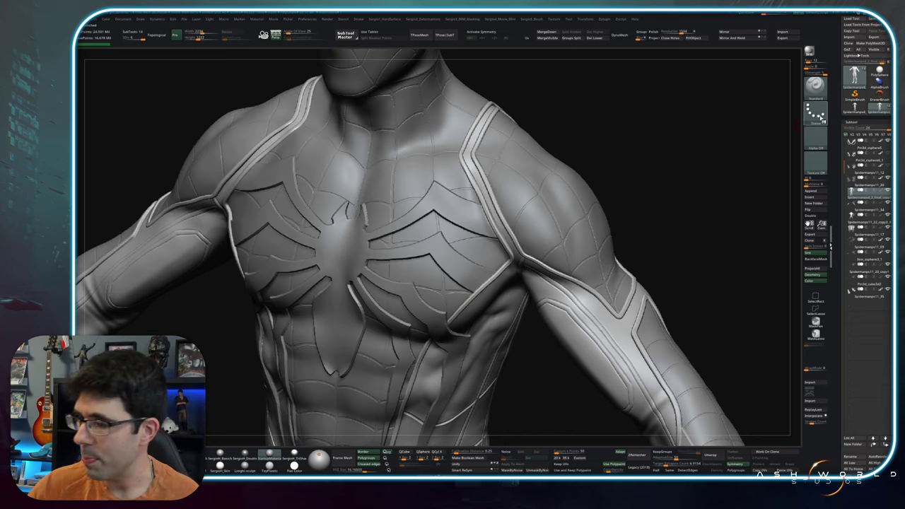
Switch to the bare torso tool and cap its neck opening with Close Holes.
left_click(856, 76)
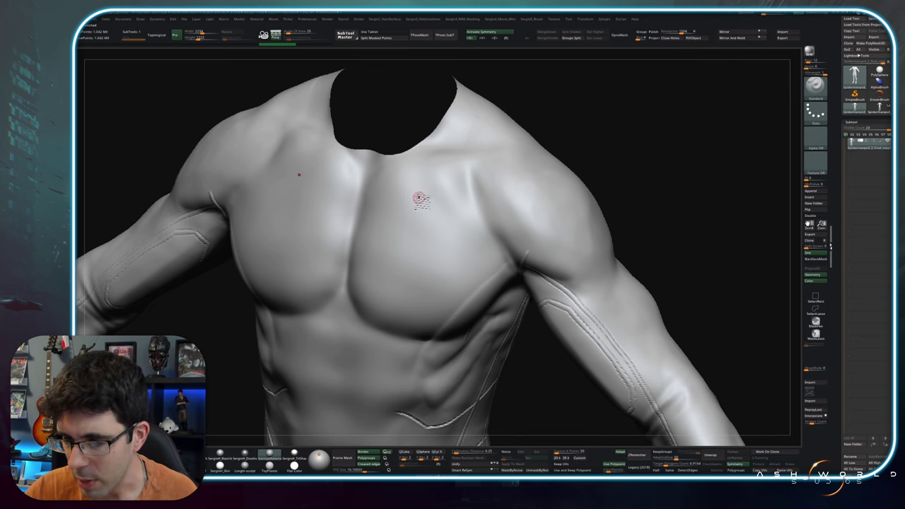
right_click_drag(417, 200, 430, 178)
left_click(665, 39)
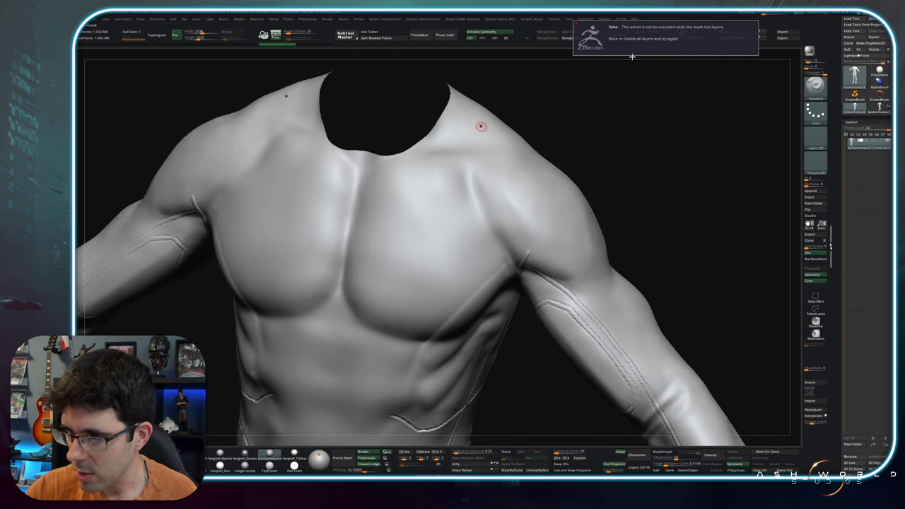
right_click_drag(412, 176, 406, 145)
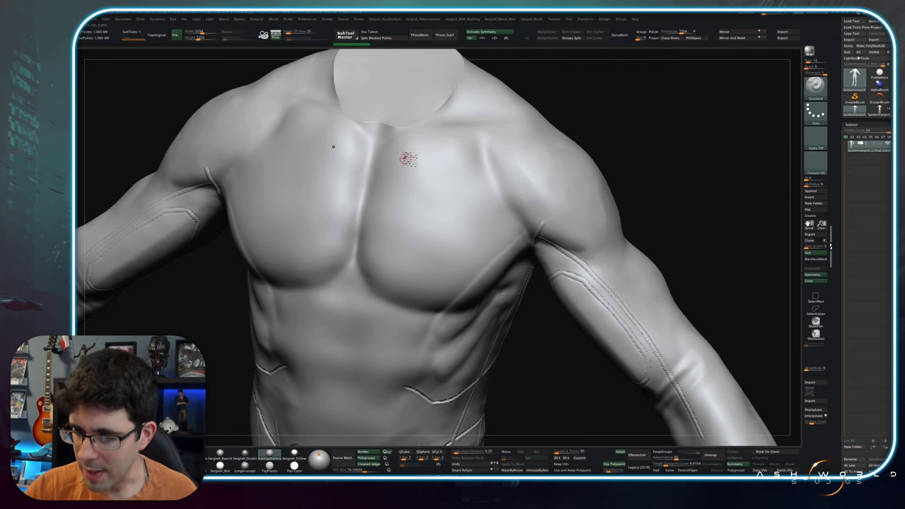
Mask mirrored web strands down the chest and out to the shoulders, plus curved web arcs.
left_click_drag(409, 127, 449, 245)
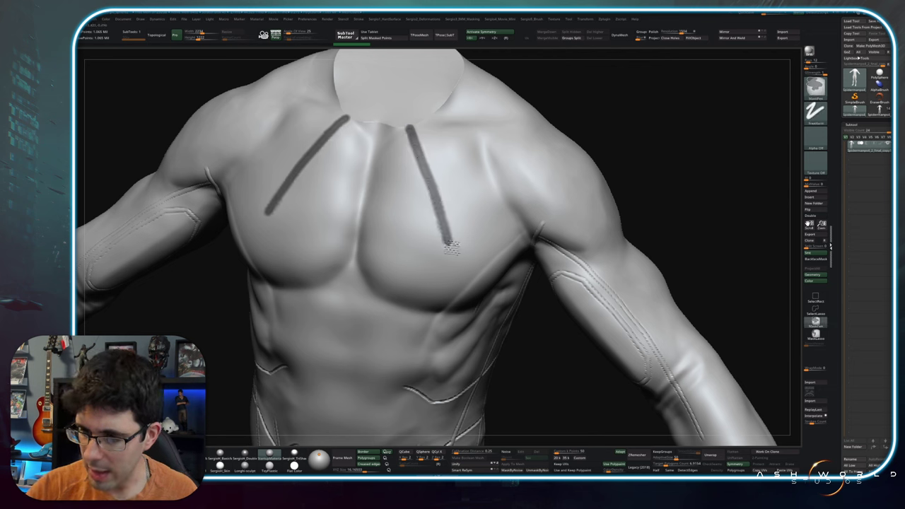
left_click_drag(449, 245, 460, 304)
left_click_drag(381, 126, 404, 319)
left_click_drag(432, 106, 526, 246)
left_click_drag(386, 187, 472, 145)
left_click_drag(393, 243, 497, 186)
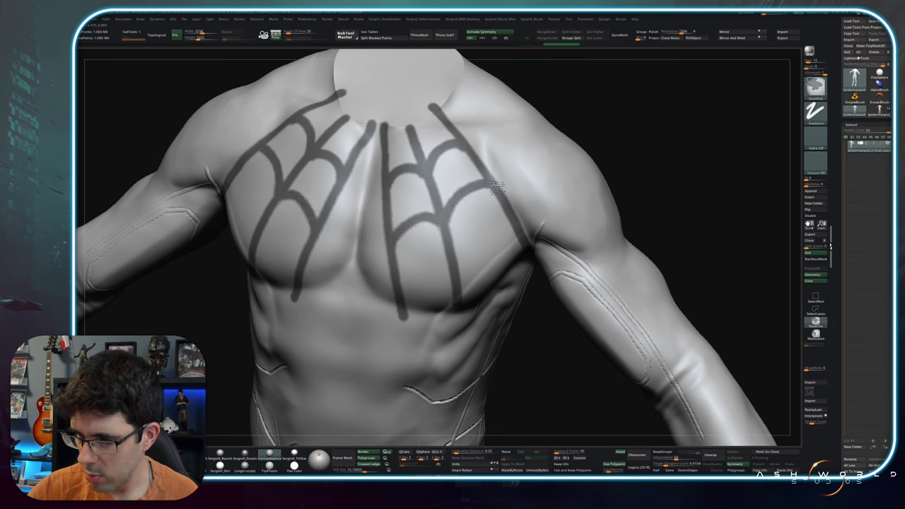
mouse_move(409, 290)
left_mouse_down()
mouse_move(460, 275)
mouse_move(518, 233)
left_mouse_up()
Return to sculpting and orbit to view the masked chest web from another angle.
key("b")
key("s")
key("t")
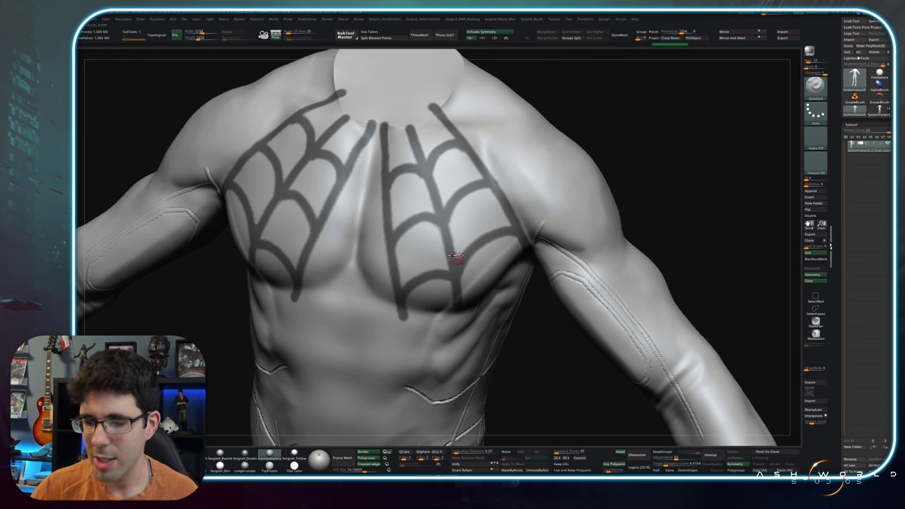
right_click_drag(370, 176, 371, 183)
key("ctrl")
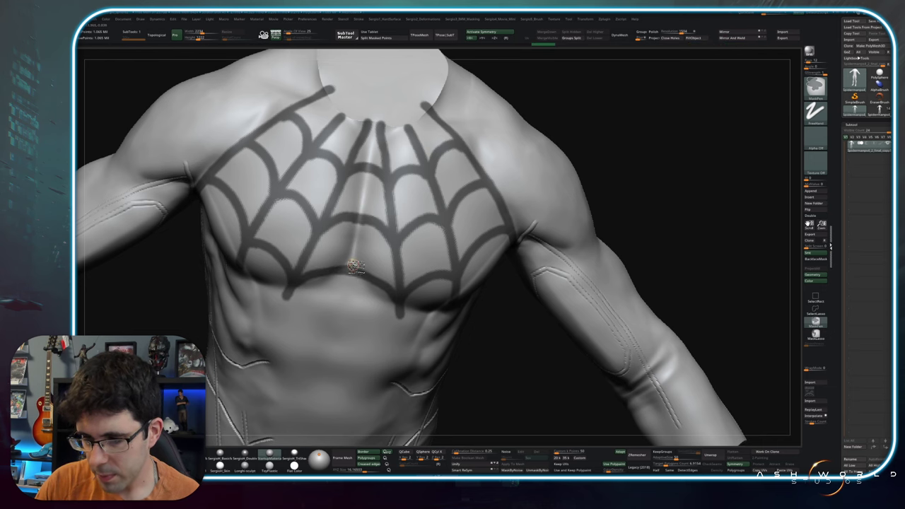
right_click_drag(357, 272, 433, 190)
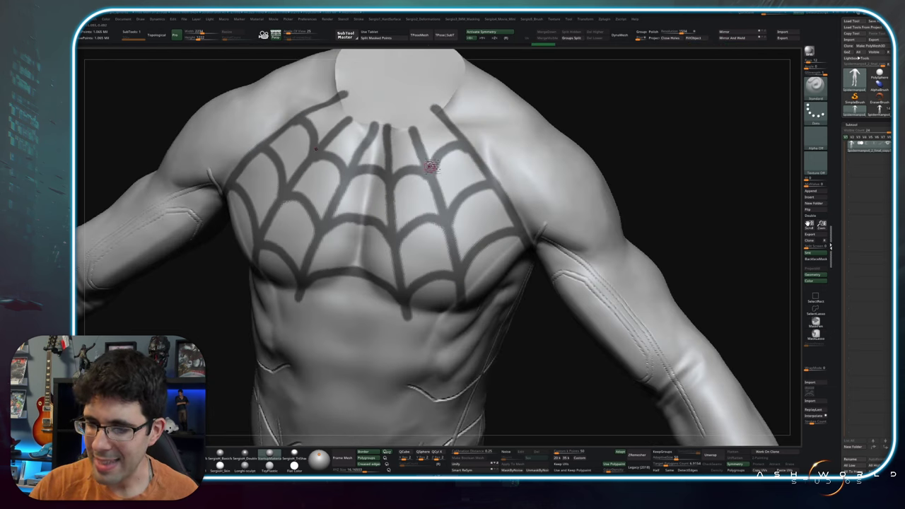
left_click(362, 20)
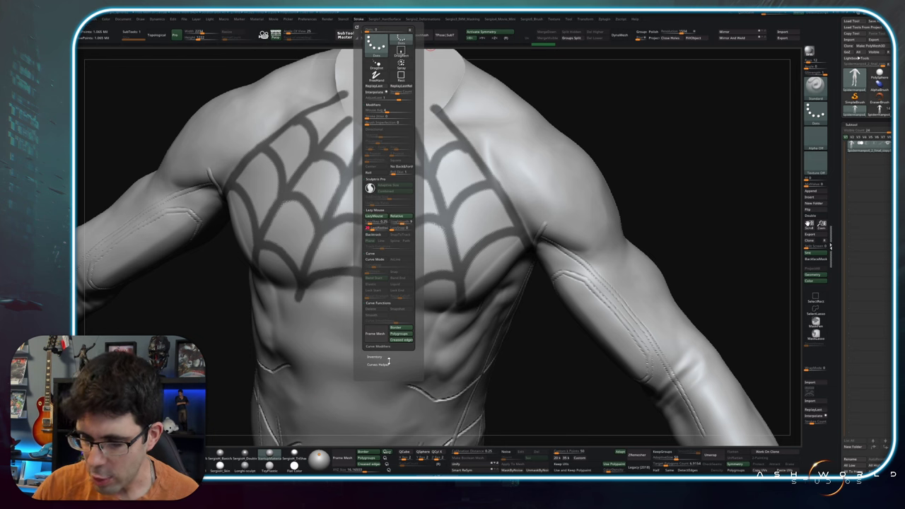
Undo the stray lower-chest mask stroke and set Stroke to FreeHand with LazyMouse on.
mouse_move(364, 381)
left_mouse_down()
mouse_move(400, 369)
mouse_move(453, 322)
mouse_move(475, 219)
mouse_move(439, 148)
left_mouse_up()
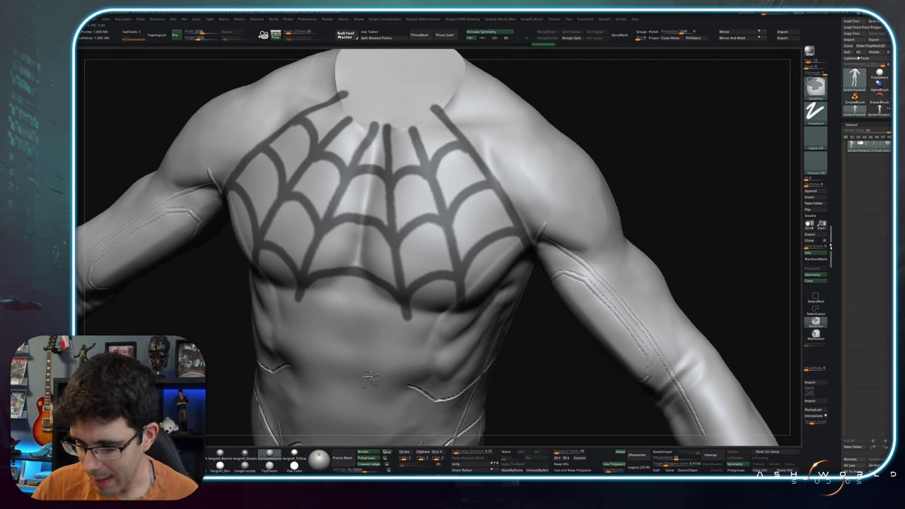
left_click_drag(364, 378, 458, 292)
key("ctrl+z")
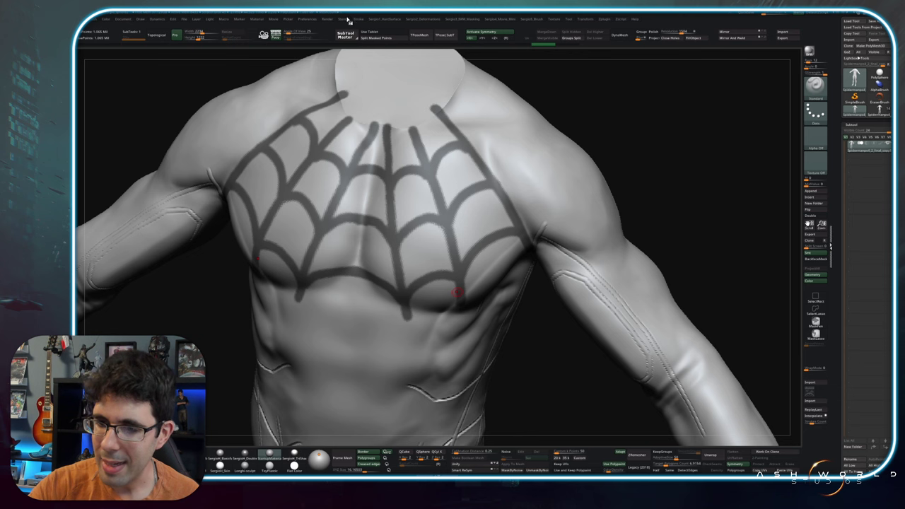
left_click(359, 20)
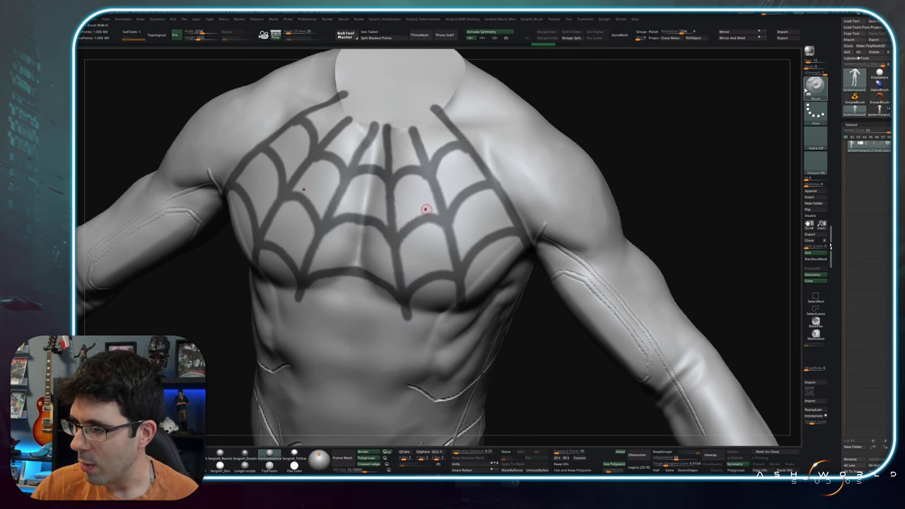
left_click(361, 20)
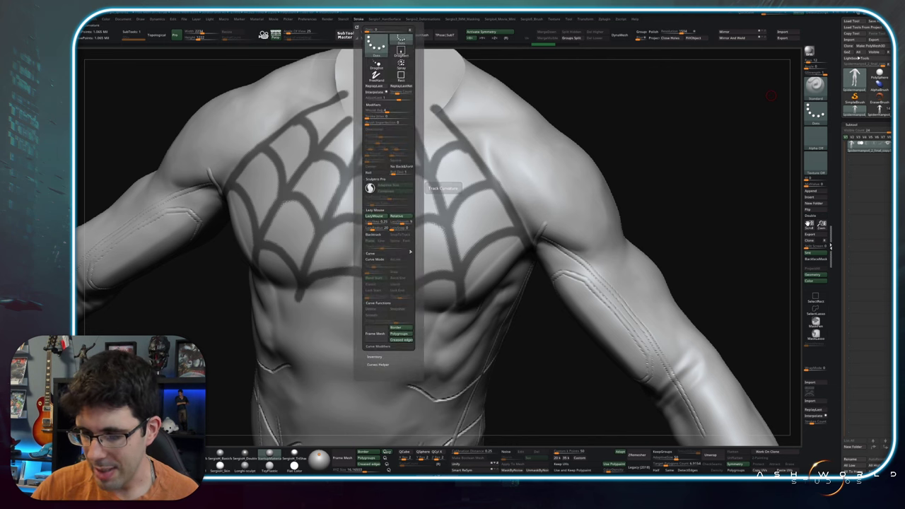
left_click(377, 74)
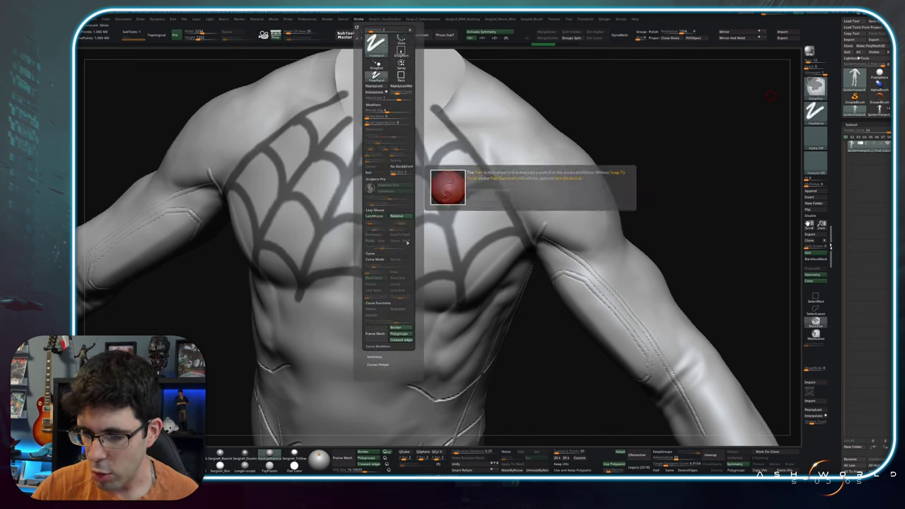
left_click(380, 216)
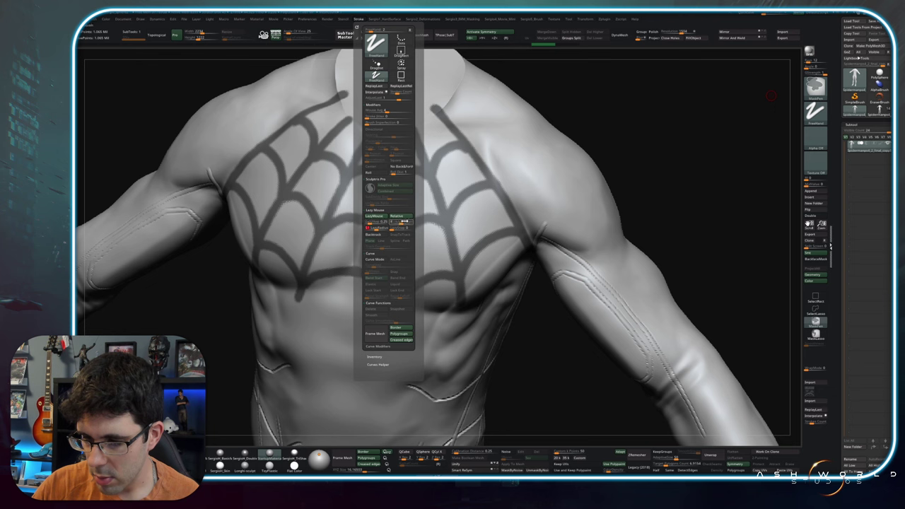
Draw test mask strokes on the abdomen, shoulder and arm, undoing them afterwards.
left_click_drag(382, 371, 458, 336)
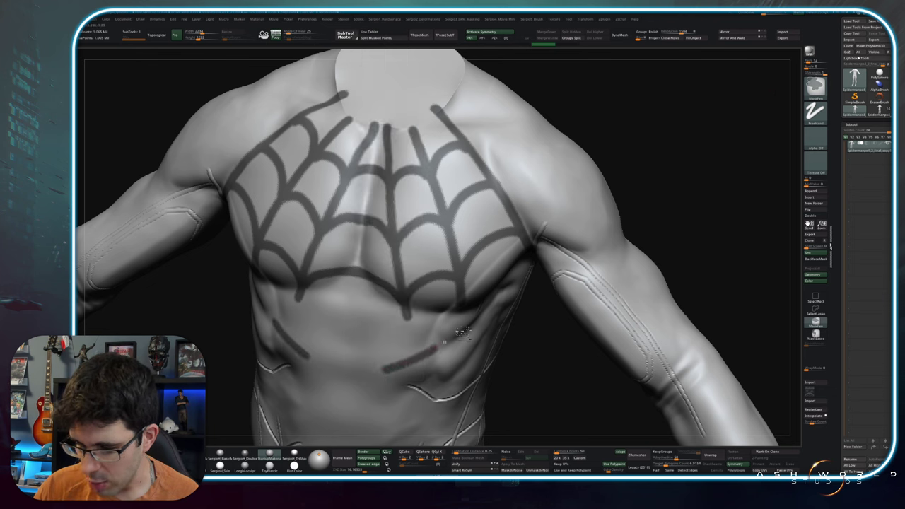
left_click_drag(495, 120, 519, 212)
key("ctrl+z")
key("ctrl+z")
left_click_drag(523, 115, 647, 368)
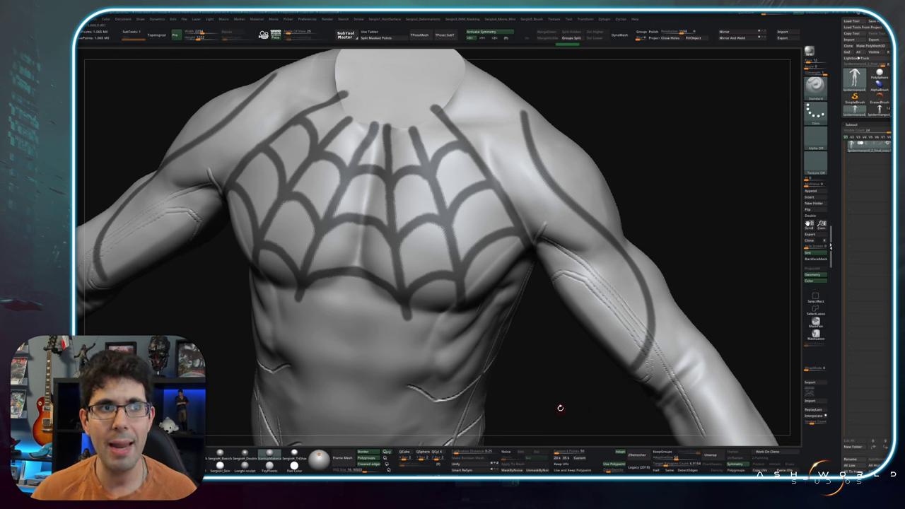
key("ctrl+z")
left_click_drag(534, 246, 568, 240)
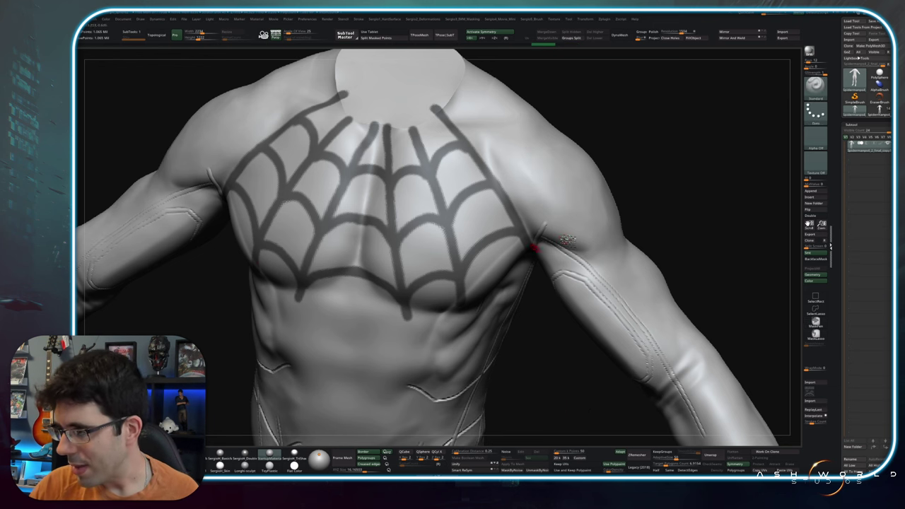
scroll(848, 143, "down", 5)
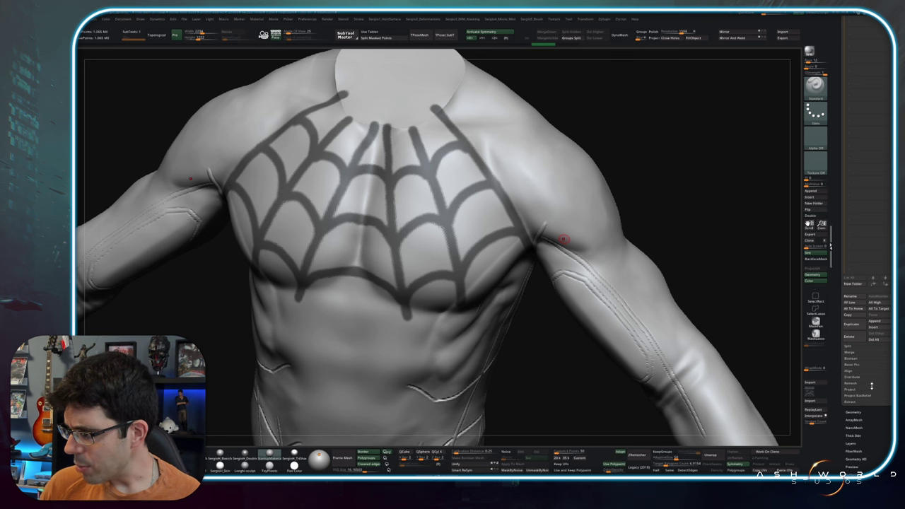
Extract the masked web as a thick shell and accept it as a new subtool.
left_click(860, 401)
left_click(860, 411)
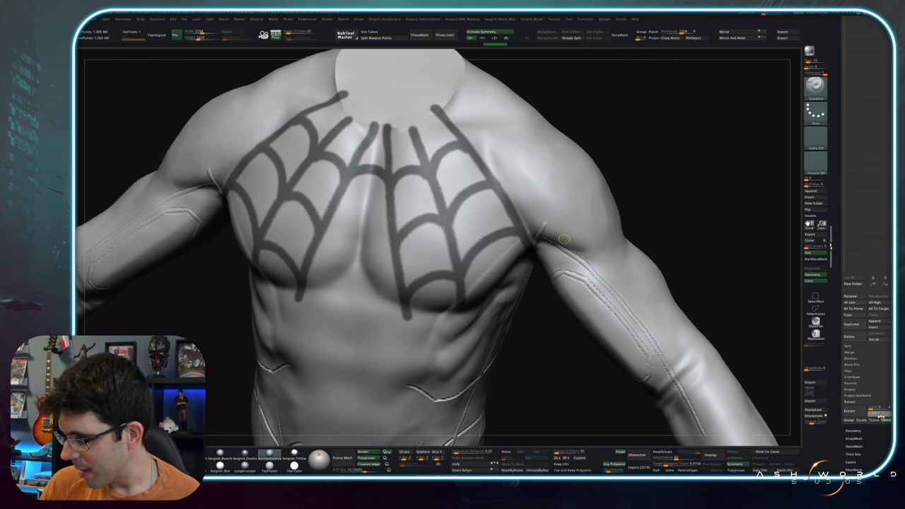
left_click(860, 411)
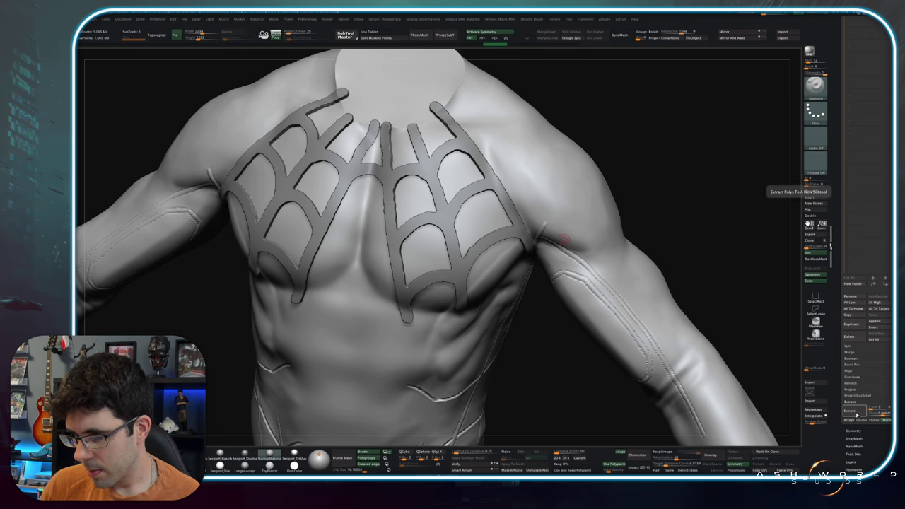
left_click(848, 420)
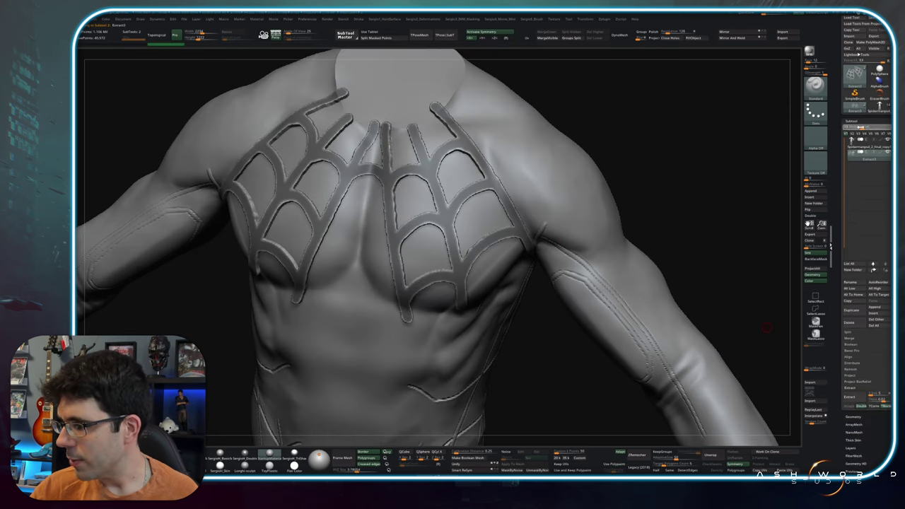
View the extracted web on its own from a three-quarter angle, then thicken and round it off.
mouse_move(767, 327)
left_mouse_down()
mouse_move(666, 177)
mouse_move(642, 190)
mouse_move(670, 210)
mouse_move(617, 218)
left_mouse_up()
key("alt+s")
key("alt+s")
mouse_move(475, 260)
left_mouse_down()
mouse_move(420, 242)
mouse_move(541, 216)
mouse_move(541, 202)
left_mouse_up()
key("d")
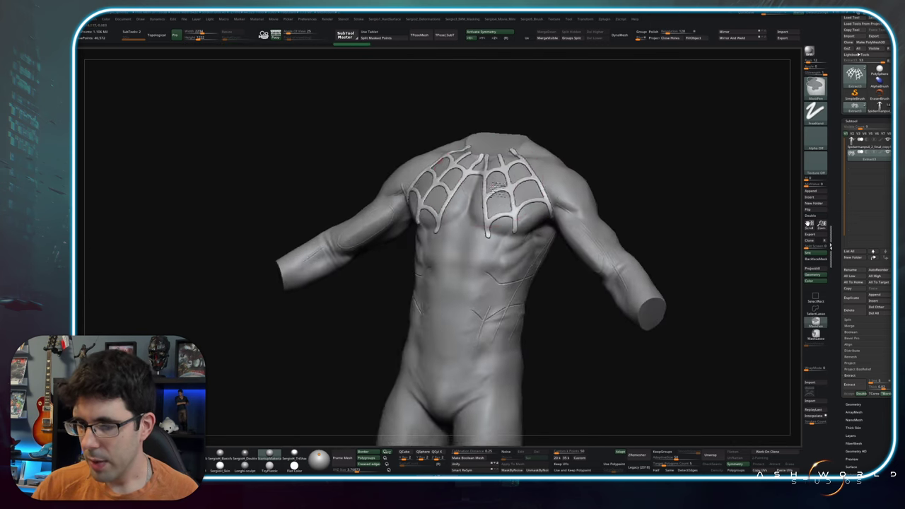
mouse_move(545, 169)
left_mouse_down()
mouse_move(645, 200)
mouse_move(631, 201)
left_mouse_up()
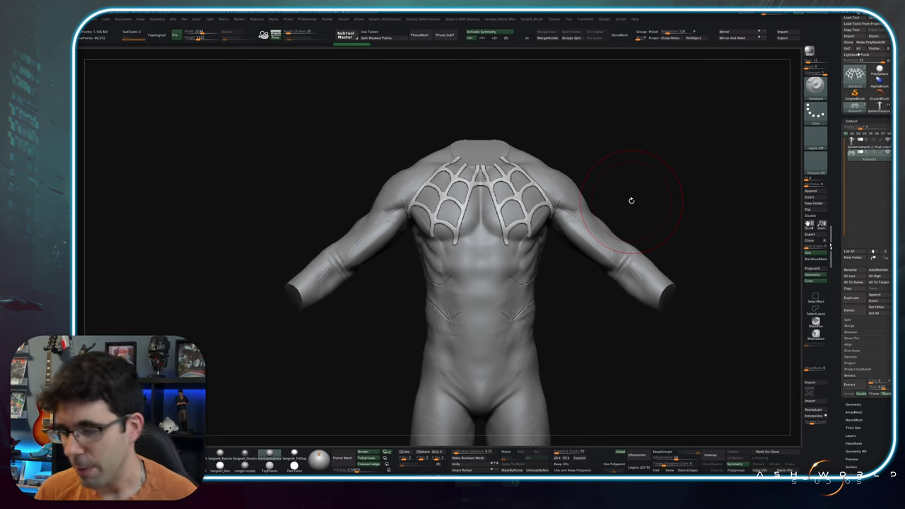
Reselect the body subtool and mask a strand across the sternum linking both web halves.
right_click_drag(642, 203, 612, 211)
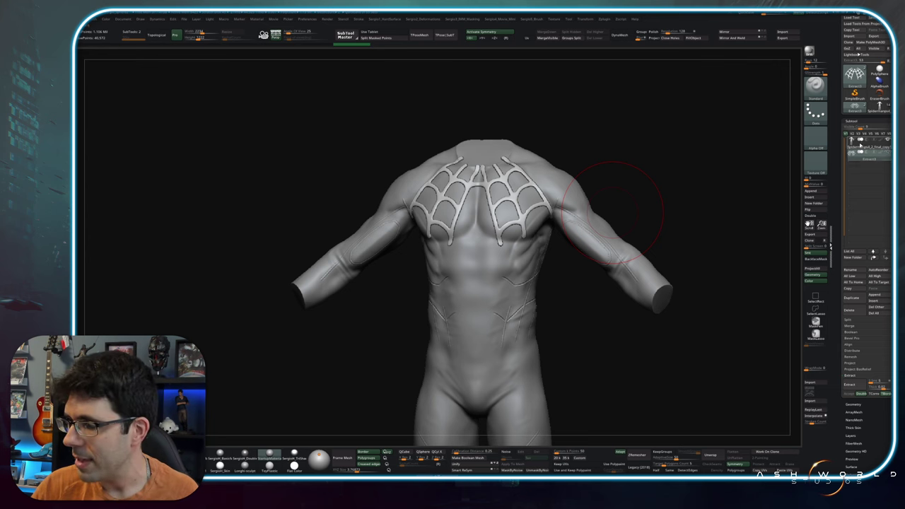
left_click(611, 209, "alt")
mouse_move(498, 296)
right_mouse_down("ctrl")
mouse_move(499, 249)
mouse_move(384, 203)
right_mouse_up("ctrl")
left_click_drag(377, 216, 447, 197)
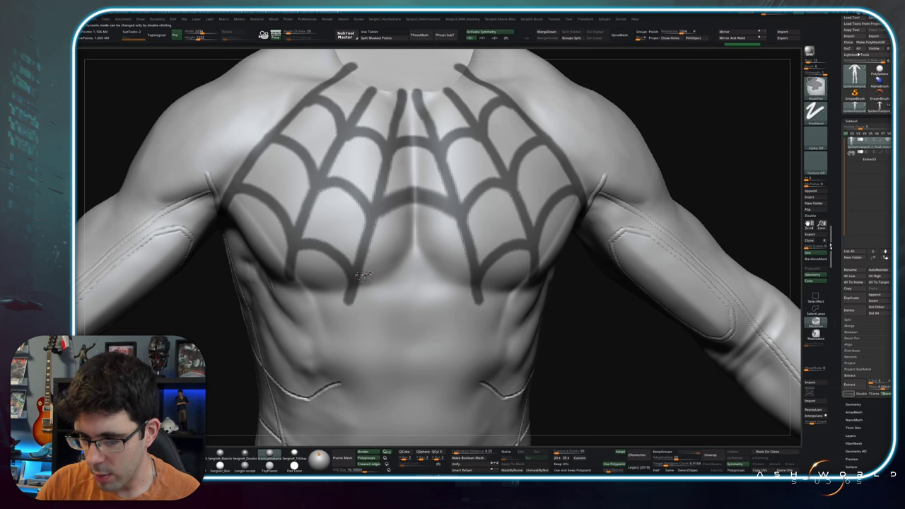
Mask more strands linking the lower web arcs across the lower chest.
left_click_drag(359, 278, 445, 253, "ctrl")
right_click_drag(512, 300, 508, 246)
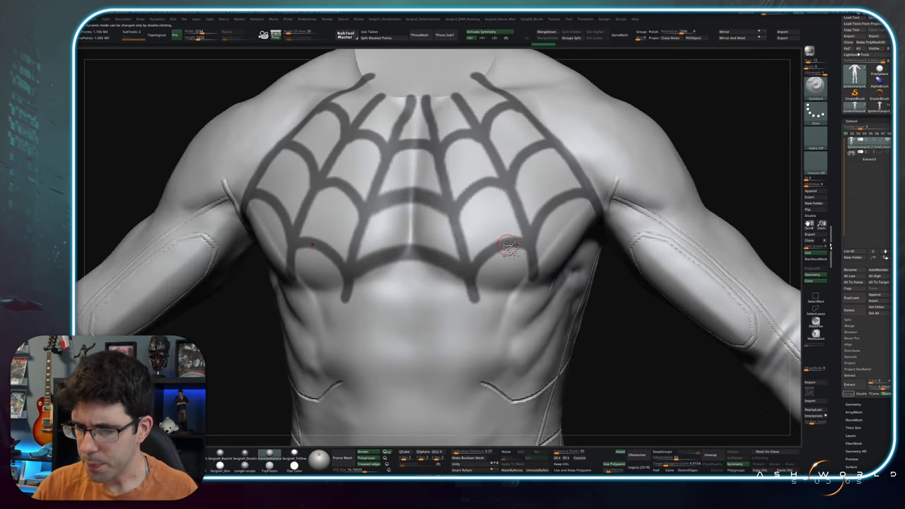
right_click_drag(461, 207, 463, 195)
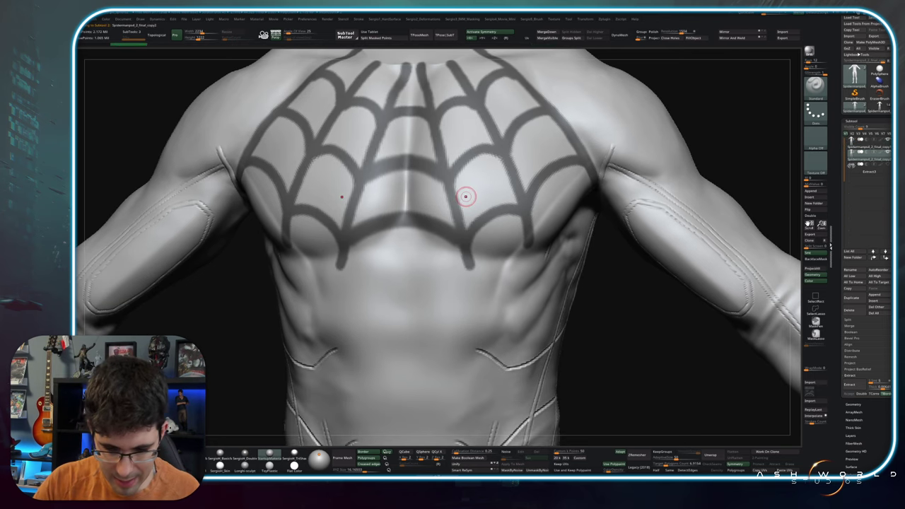
Open the Geometry edge loop options and show the wireframe with polygroup colours.
left_click(854, 405)
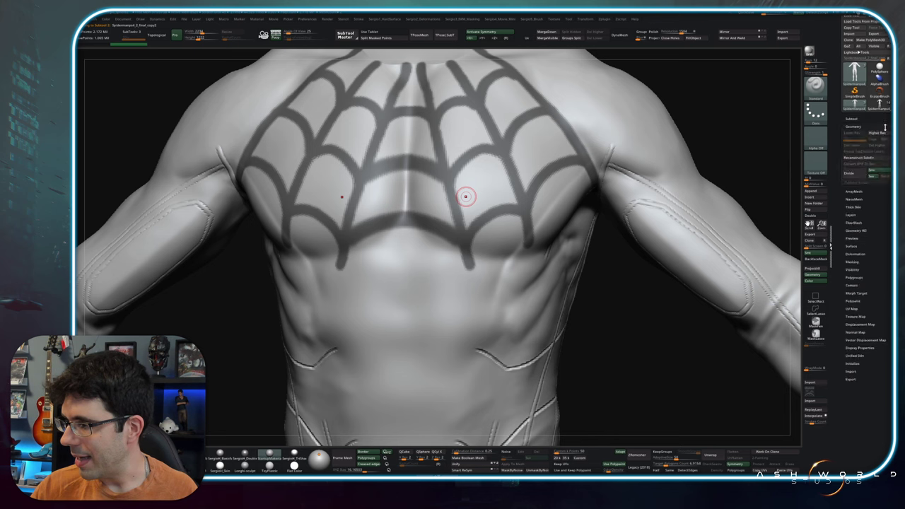
left_click(859, 191)
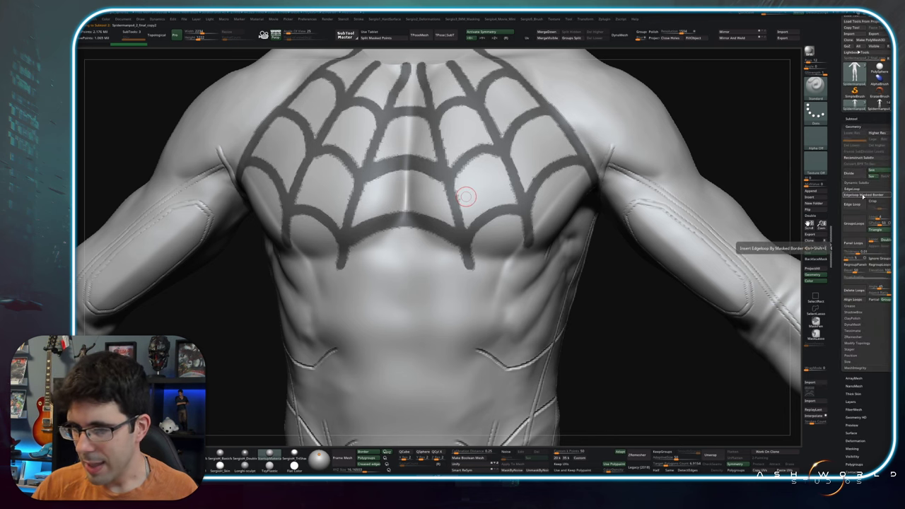
scroll(487, 156, "up", 5)
key("shift+f")
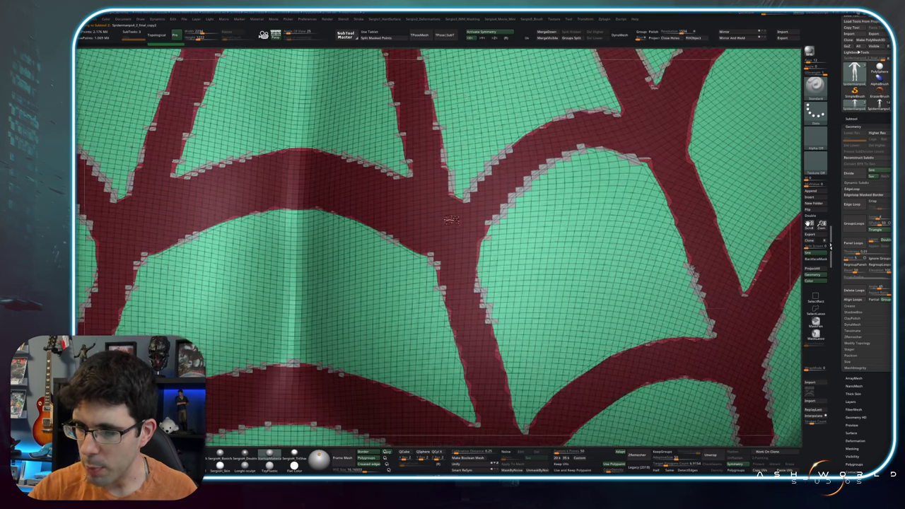
right_click_drag(487, 155, 416, 177)
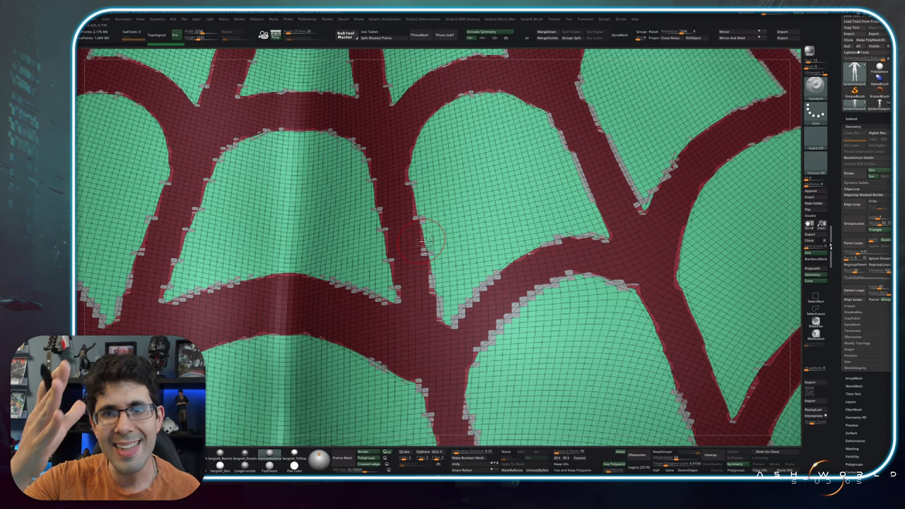
Toggle the polygroup colour display and clear the mask from the web strands.
key("ctrl")
key("shift+f")
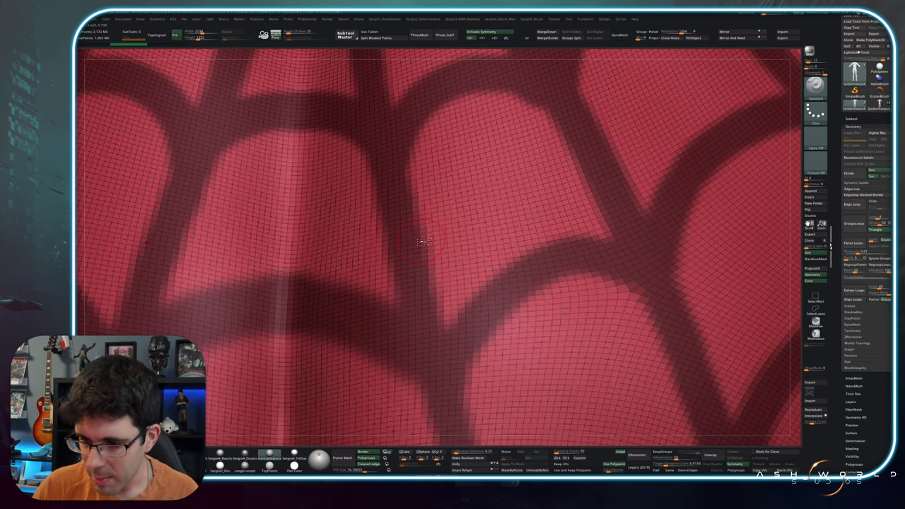
key("shift+f")
key("shift+f")
key("shift+f")
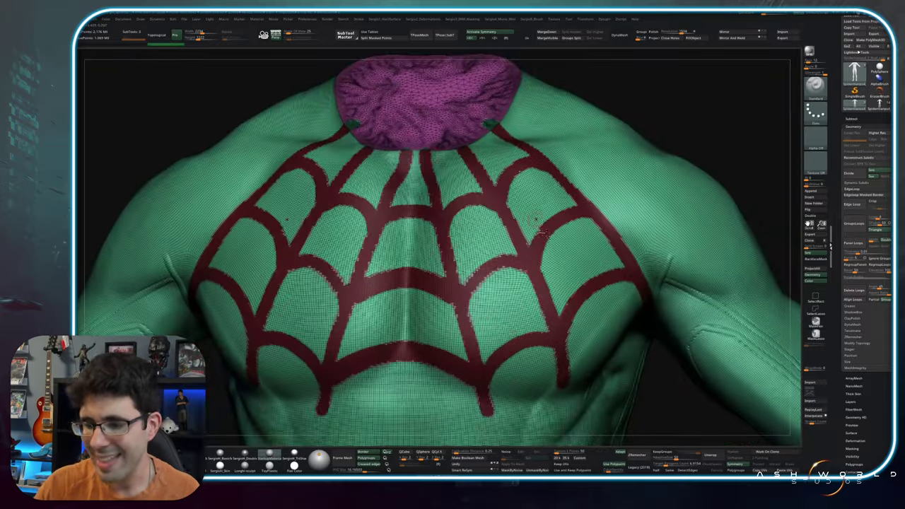
right_click_drag(533, 217, 495, 237, "ctrl")
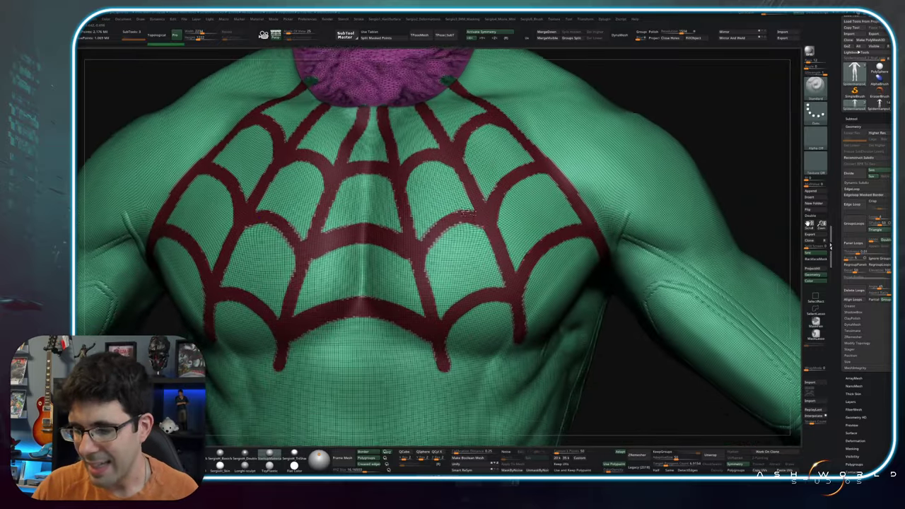
key("shift+f")
key("shift+f")
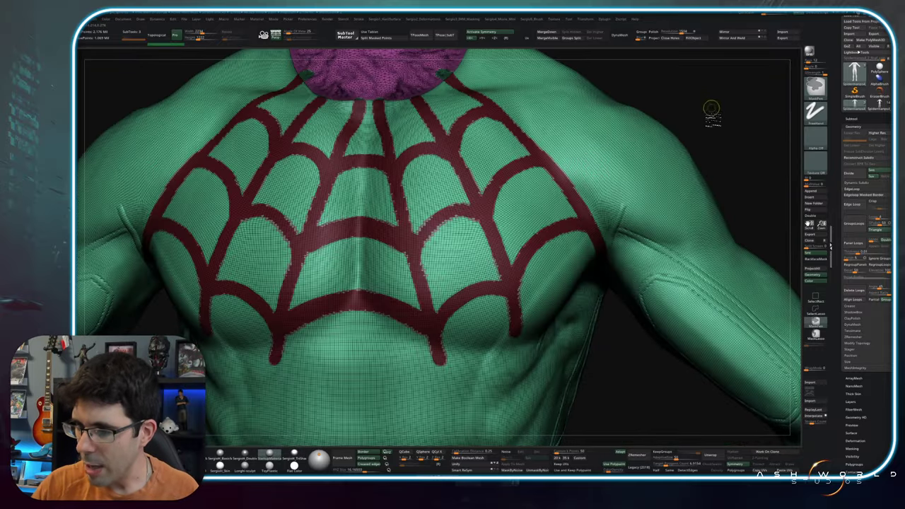
left_click_drag(710, 135, 689, 139, "ctrl")
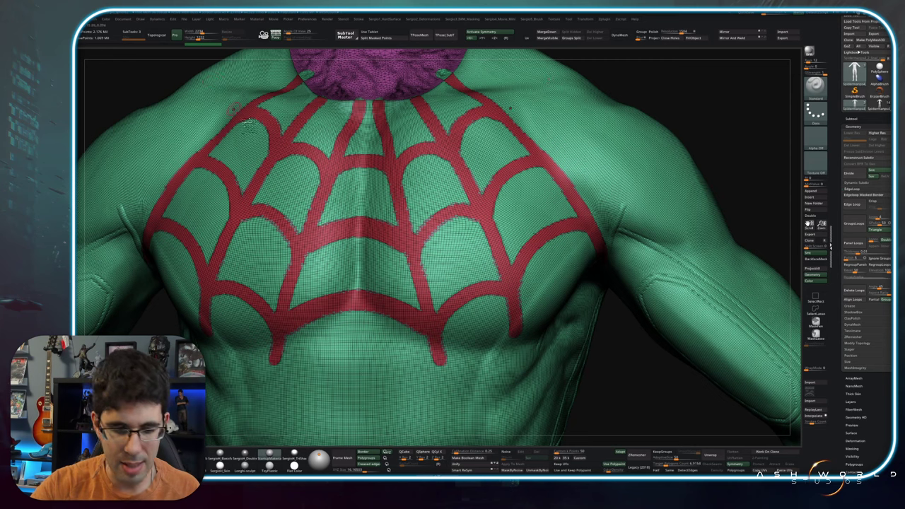
Browse the smooth brushes in the brush library and pick a new brush for the chest.
key("comma")
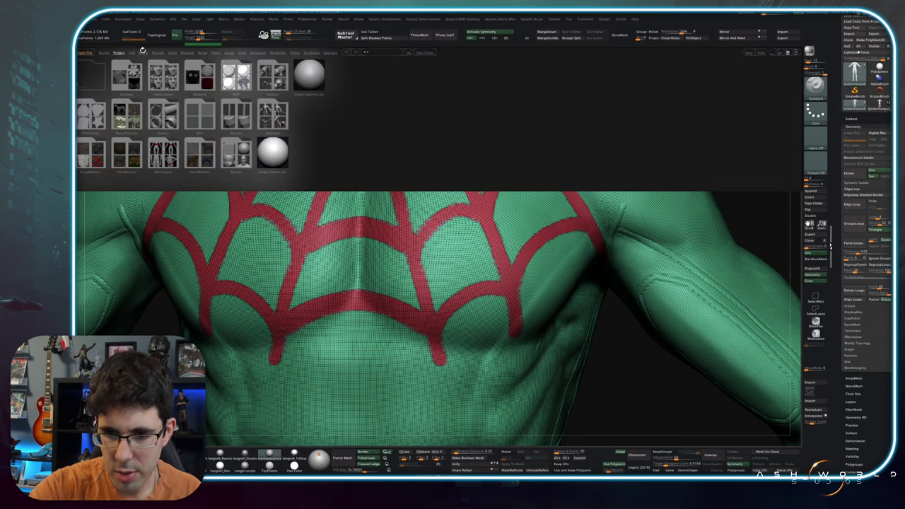
left_click(143, 52)
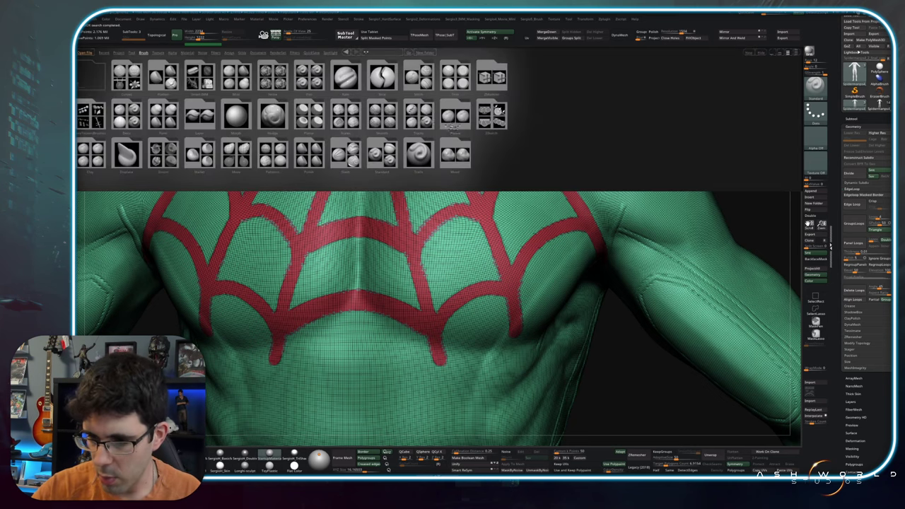
double_click(383, 112)
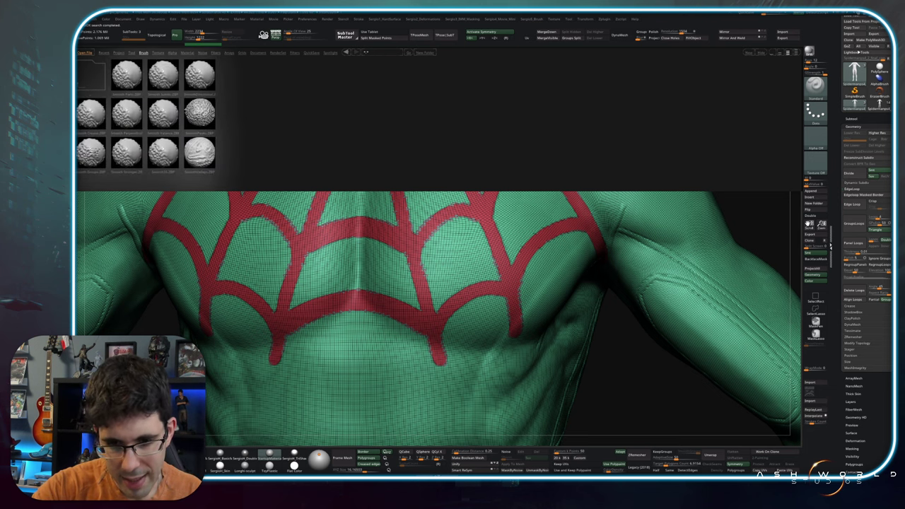
key("comma")
key("b")
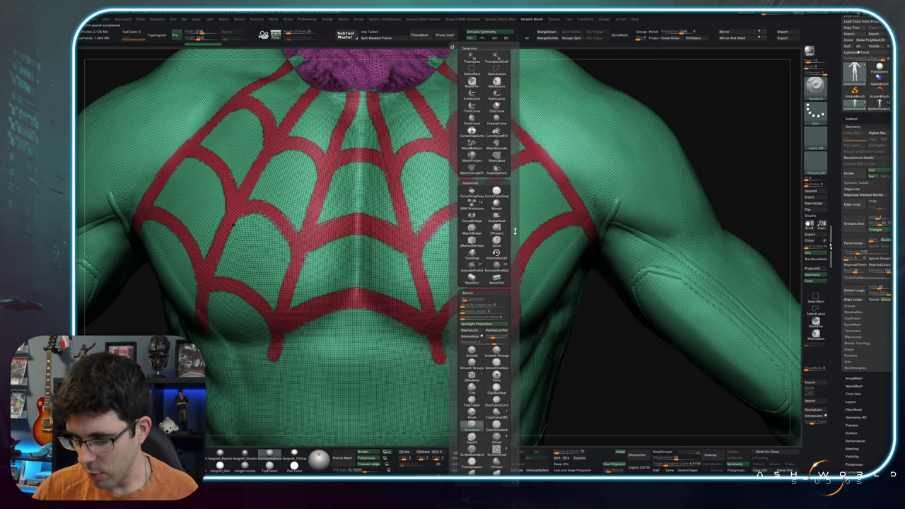
left_click(471, 356)
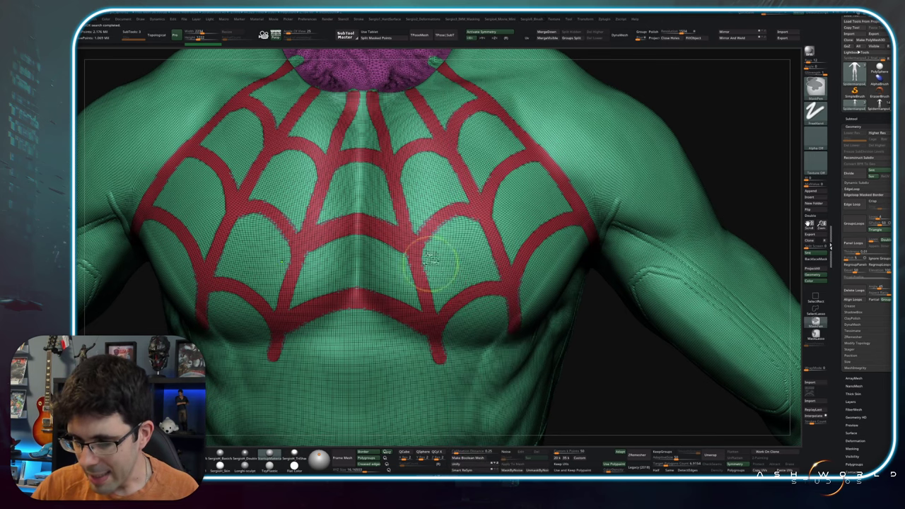
Paint a grey patch over the chest web, then clear the grey patches from both pecs.
scroll(433, 264, "up", 5)
mouse_move(434, 222)
left_mouse_down()
mouse_move(504, 181)
mouse_move(585, 277)
left_mouse_up()
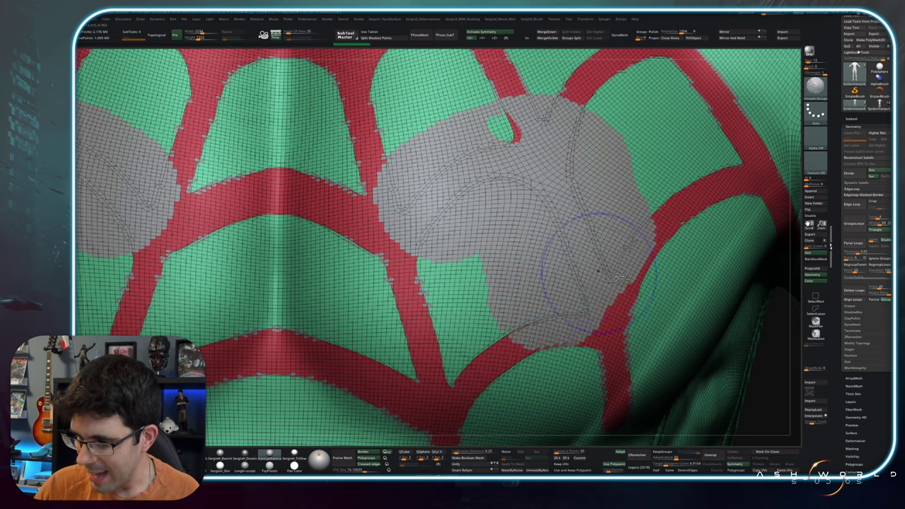
scroll(552, 269, "down", 5)
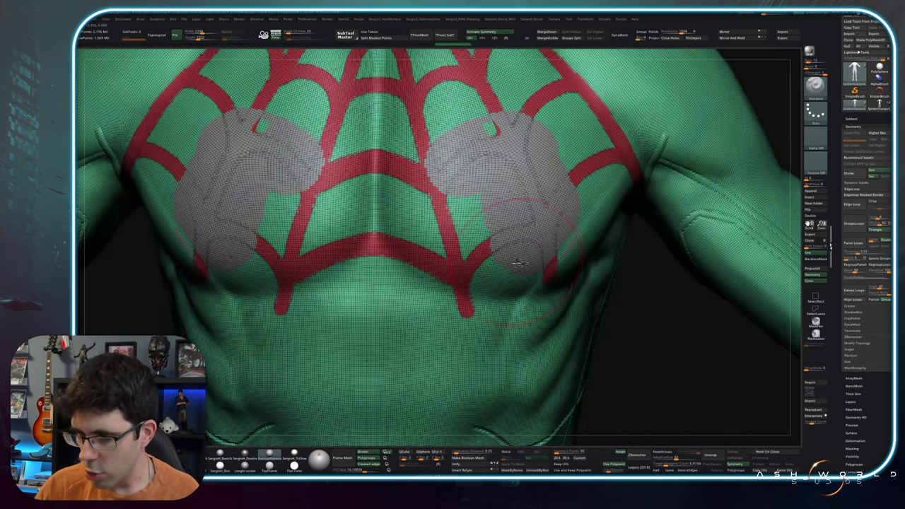
left_click_drag(495, 212, 353, 200, "shift")
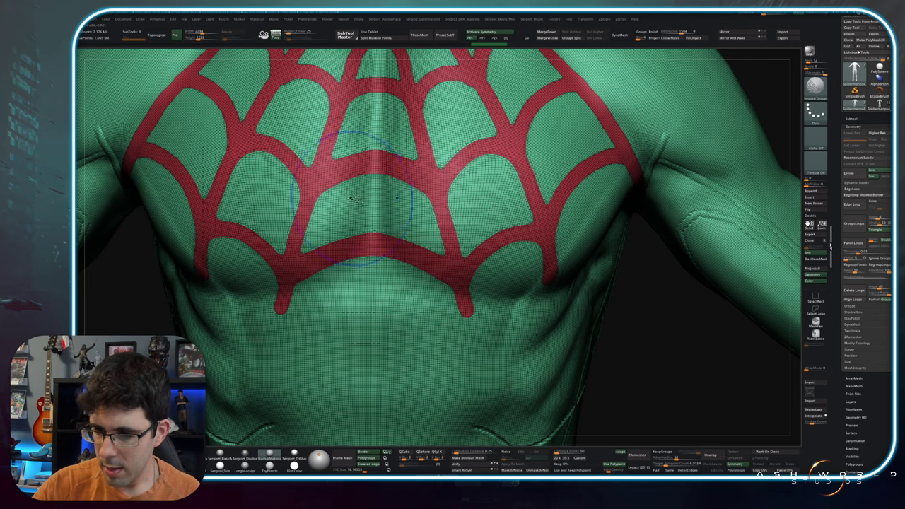
Orbit to a front view of the chest and turn off Polyframe.
right_click_drag(467, 156, 446, 212)
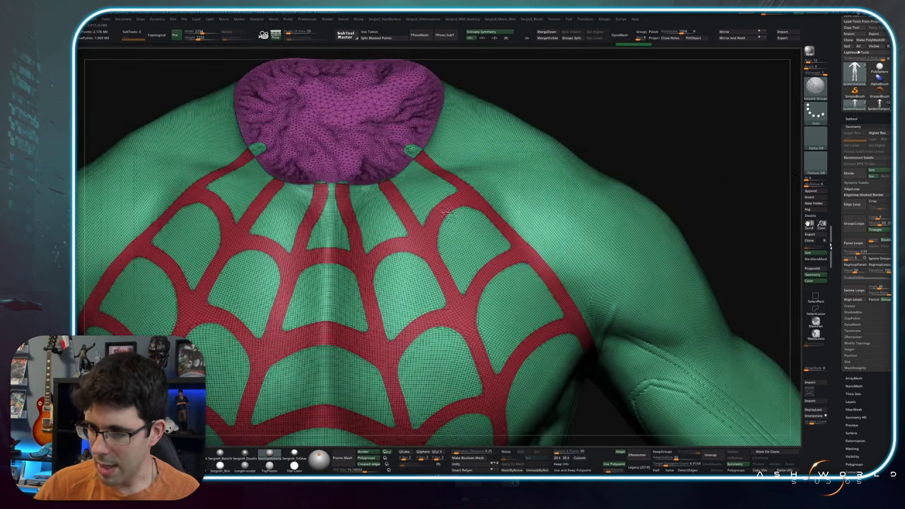
right_click_drag(323, 297, 424, 241)
key("shift+f")
Drop the Projection Master projection, tilt the flat web mesh with Polyframe on, and open the Panel Loops palette.
key("g")
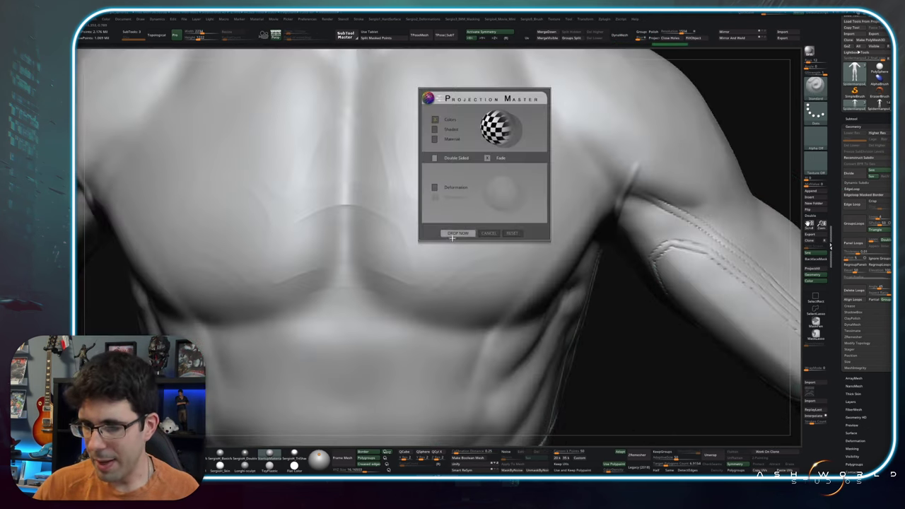
left_click(471, 237)
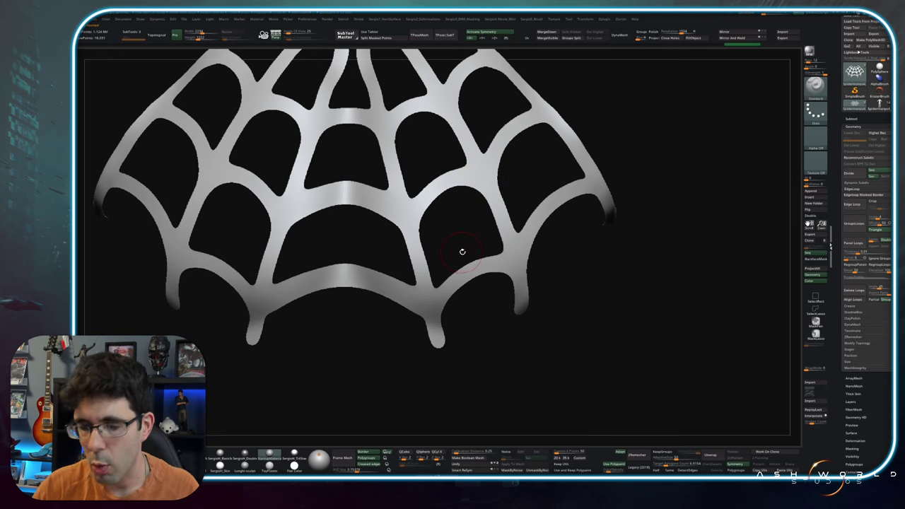
left_click_drag(462, 251, 477, 265)
key("shift+f")
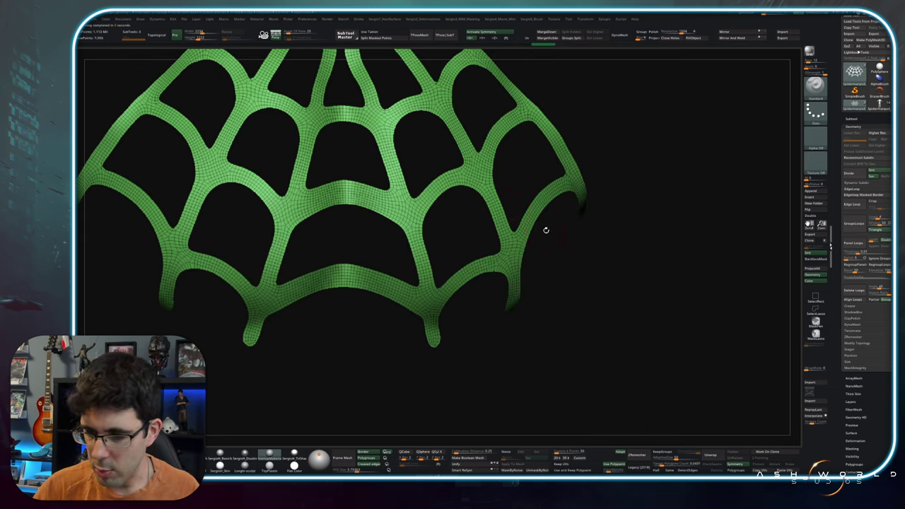
key("space")
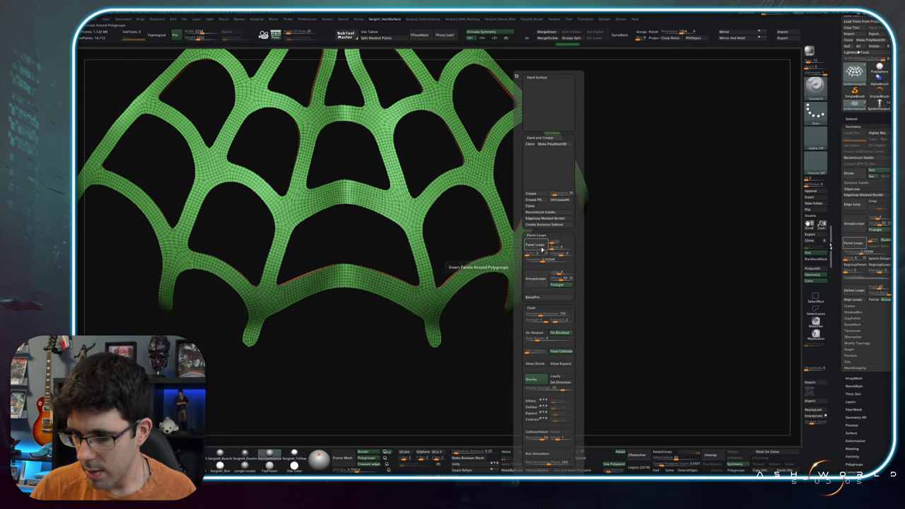
Set the Panel Loops thickness, apply Panel Loops, and orbit out to check the raised web on the torso.
left_click(540, 260)
left_click(537, 245)
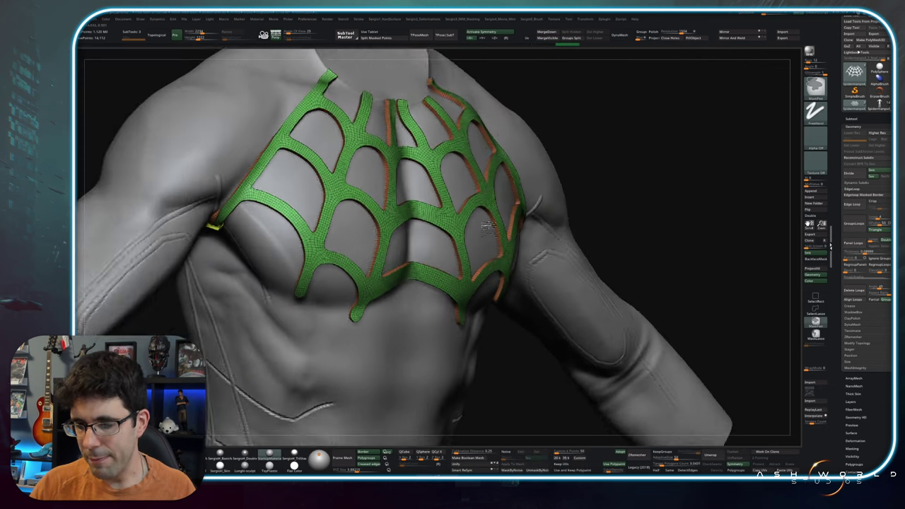
left_click_drag(599, 210, 515, 274)
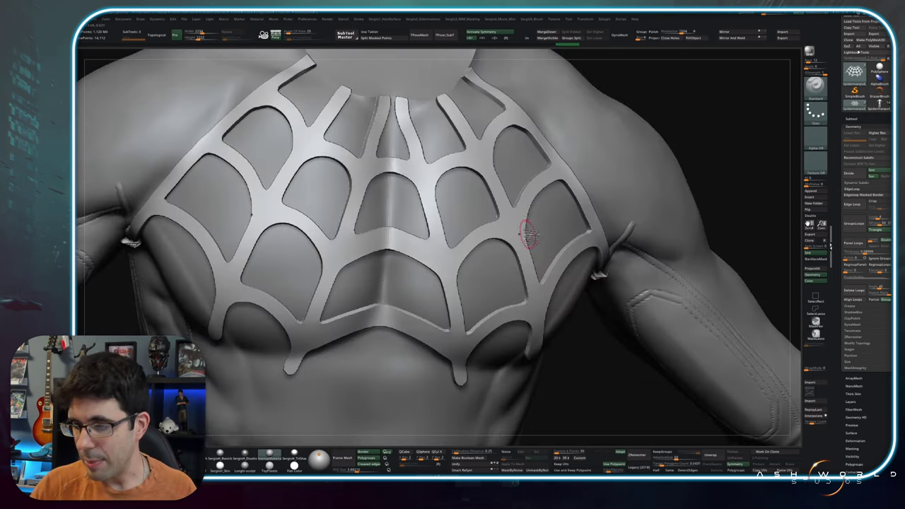
key("space")
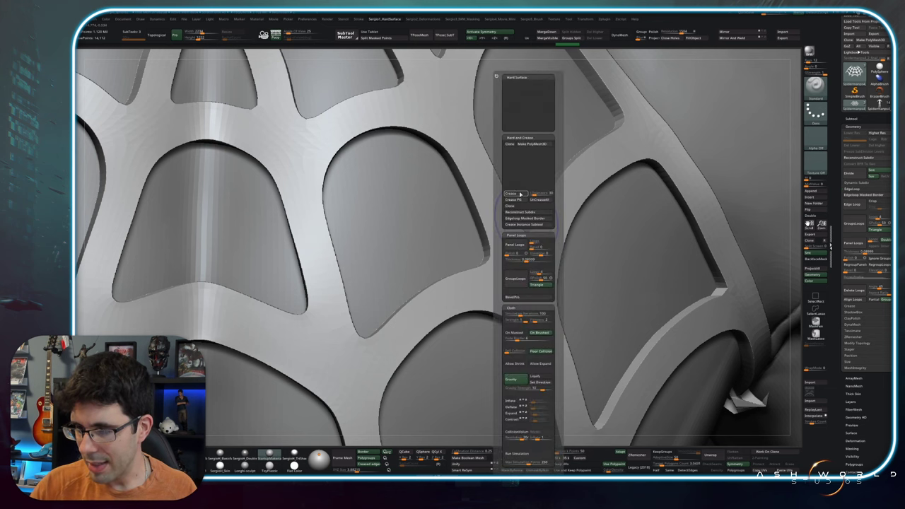
key("ctrl")
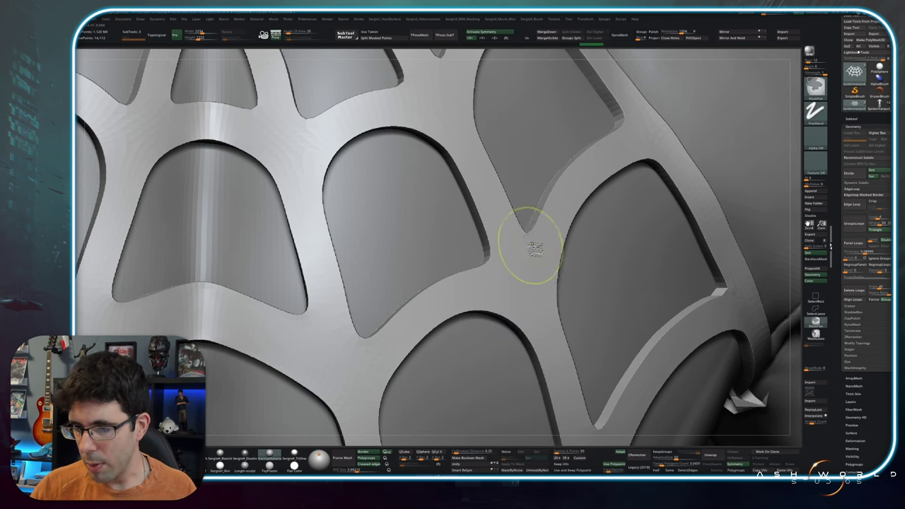
key("space")
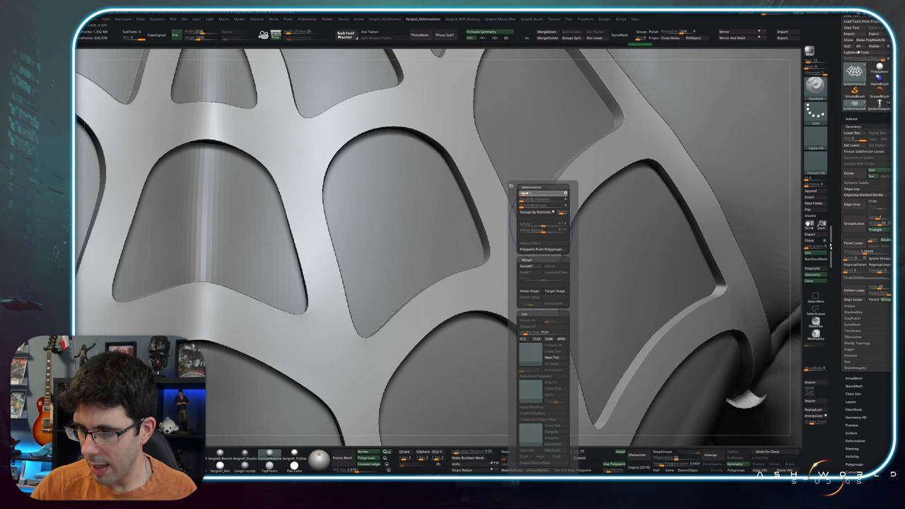
mouse_move(516, 263)
right_mouse_down("alt")
mouse_move(558, 260)
mouse_move(647, 203)
right_mouse_up("alt")
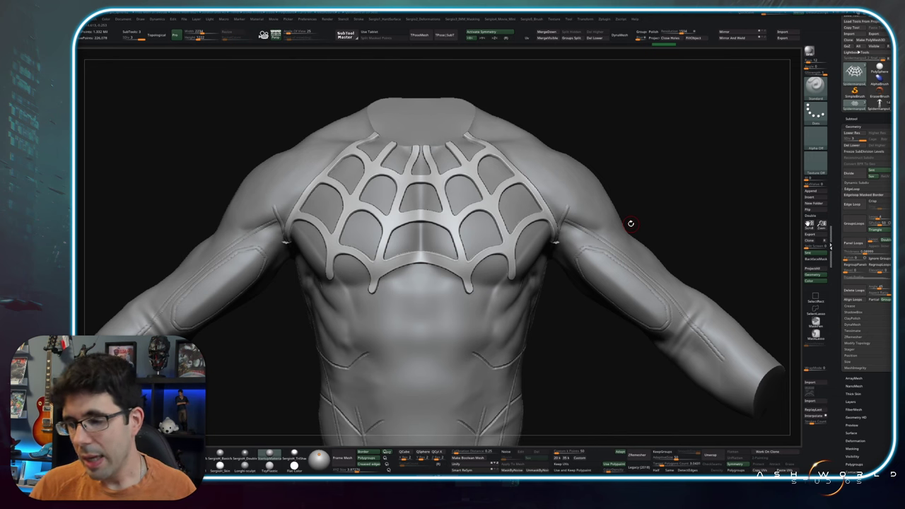
right_click_drag(567, 340, 552, 326)
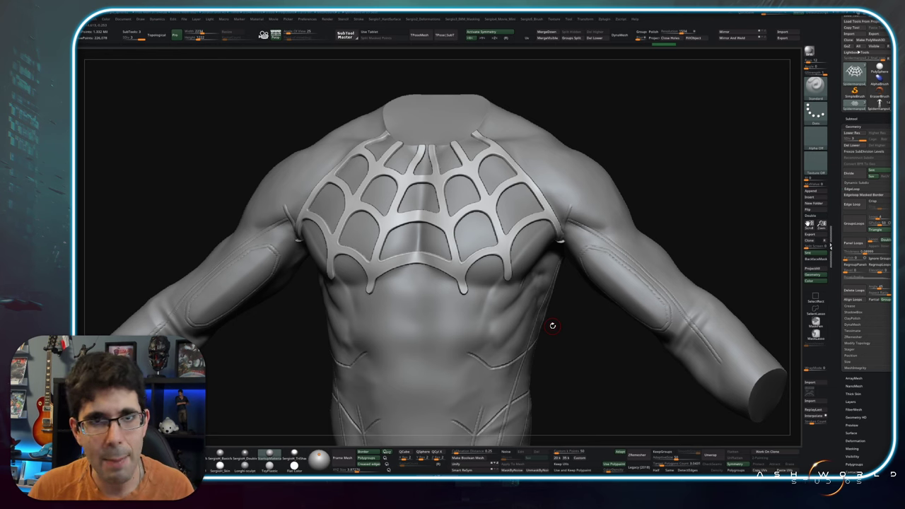
right_click_drag(493, 218, 526, 266, "ctrl")
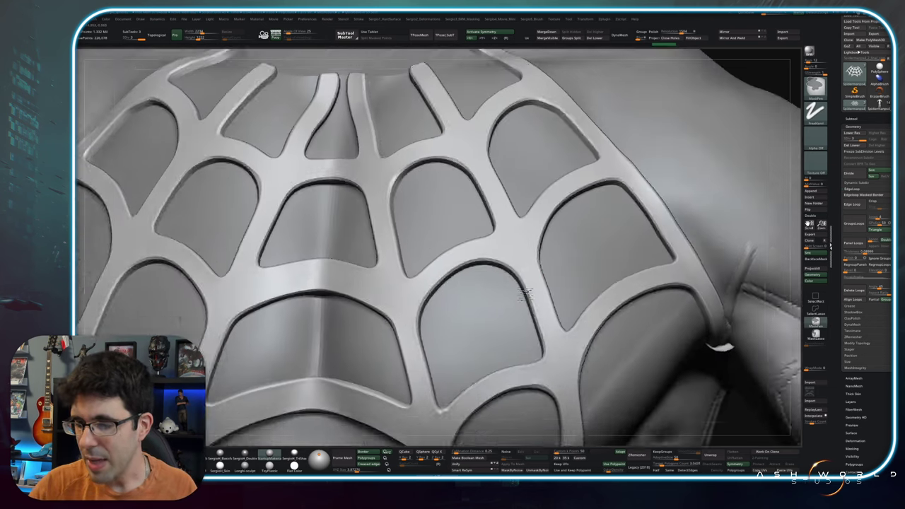
Show the polygroup wireframe, add bevelled edges, and reselect the thick green web subtool.
key("shift+f")
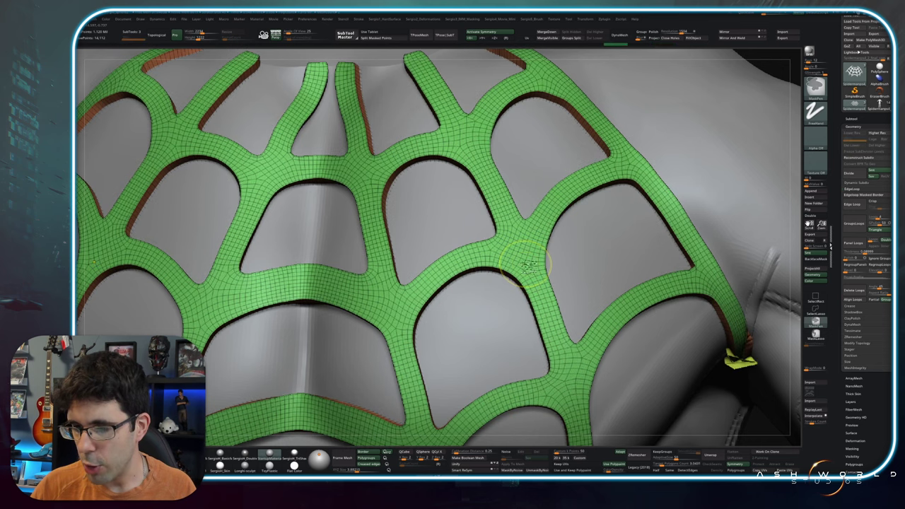
key("ctrl+shift+p")
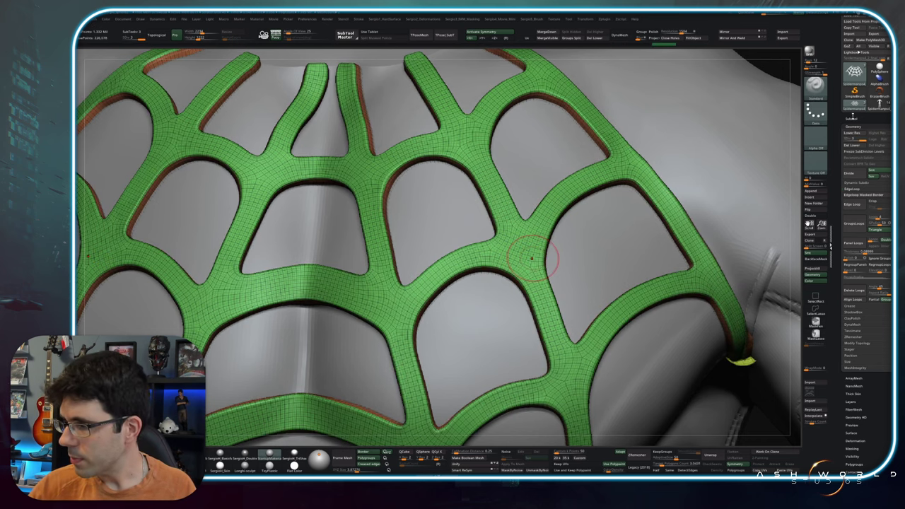
left_click(855, 119)
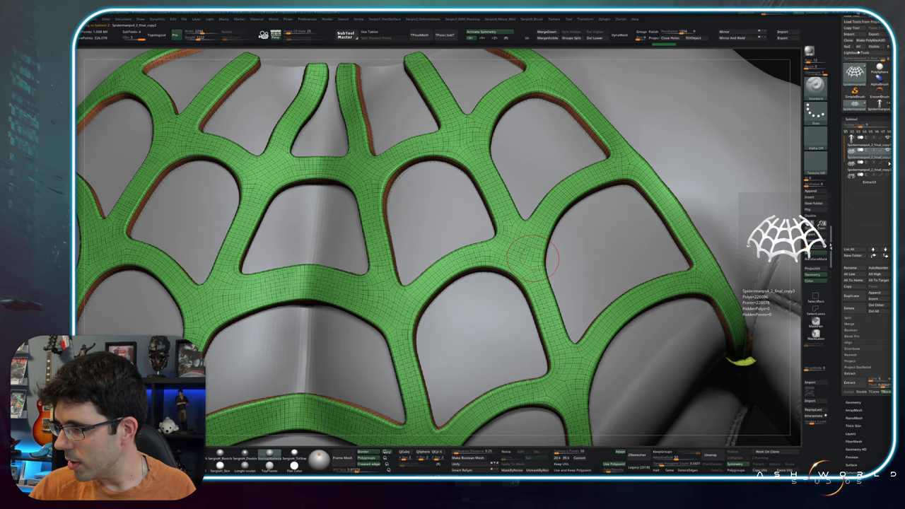
left_click(866, 157)
left_click(536, 246, "alt")
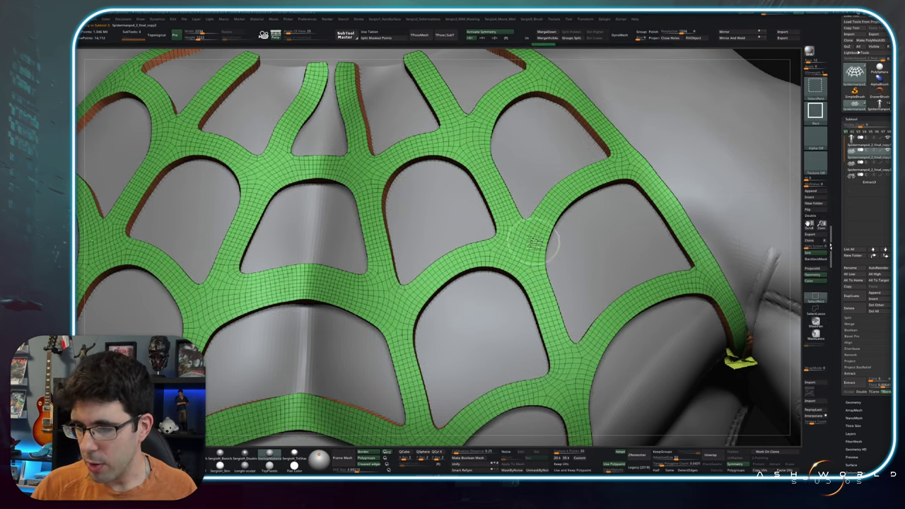
mouse_move(536, 247)
right_mouse_down()
mouse_move(499, 236)
mouse_move(471, 198)
mouse_move(495, 238)
right_mouse_up()
Insert edge loops around the web holes and strands, then crease the panel borders.
key("space")
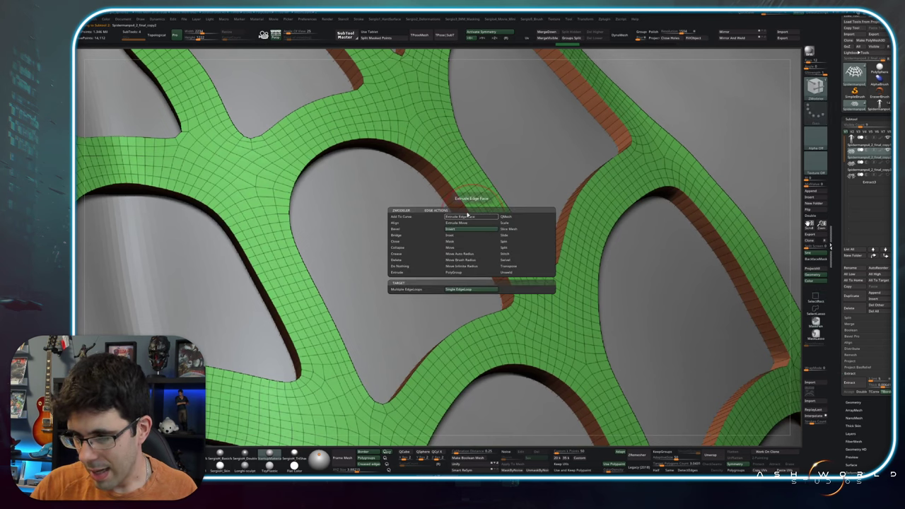
left_click(475, 215)
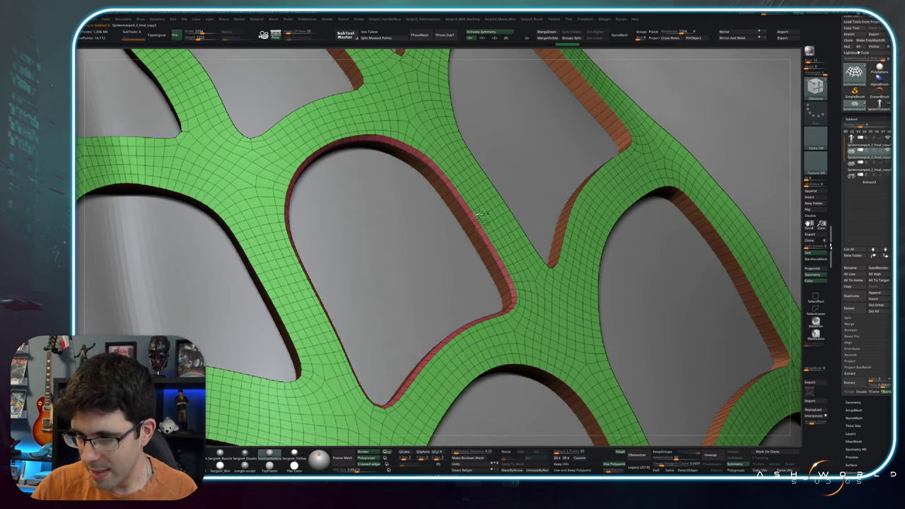
right_click_drag(478, 209, 525, 227)
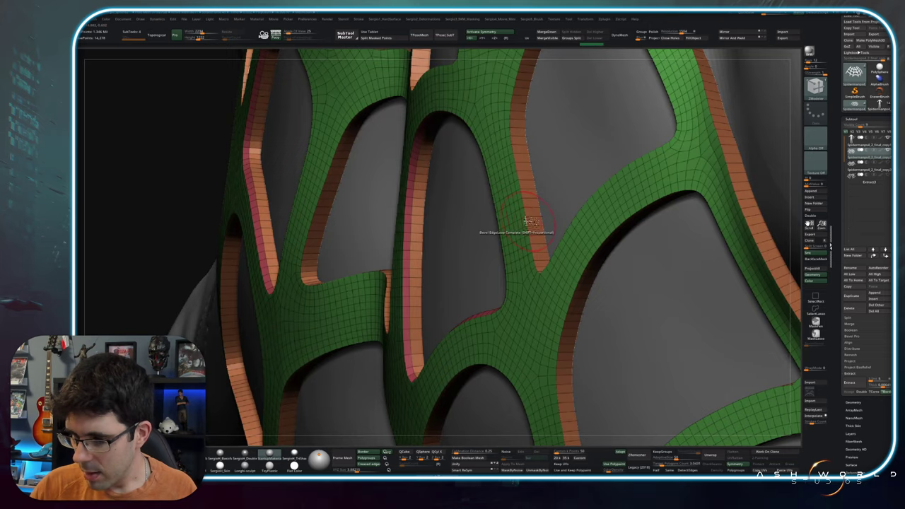
left_click(555, 272)
right_click_drag(559, 269, 545, 262)
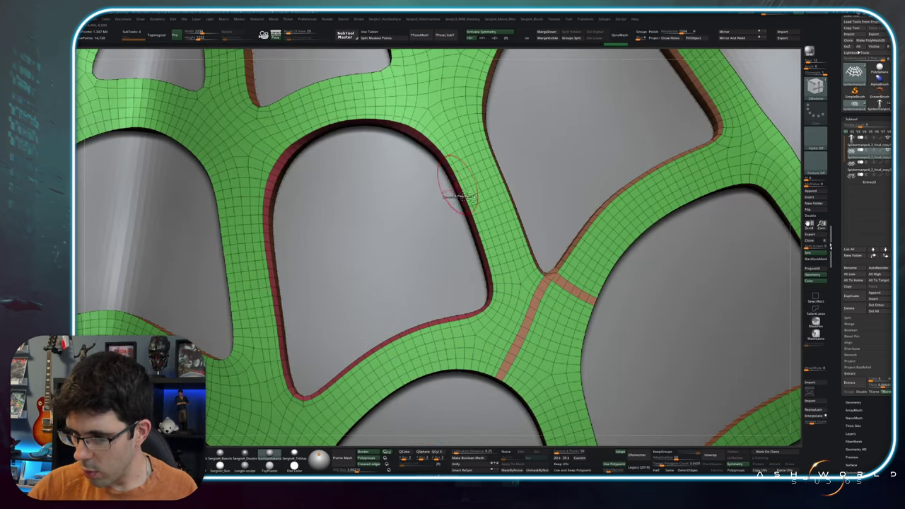
key("shift+f")
right_click_drag(484, 212, 439, 169)
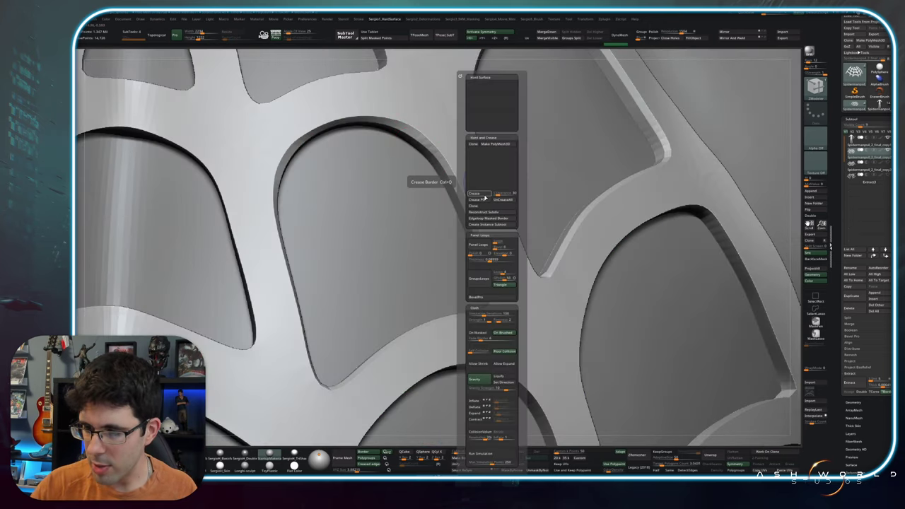
left_click(488, 176)
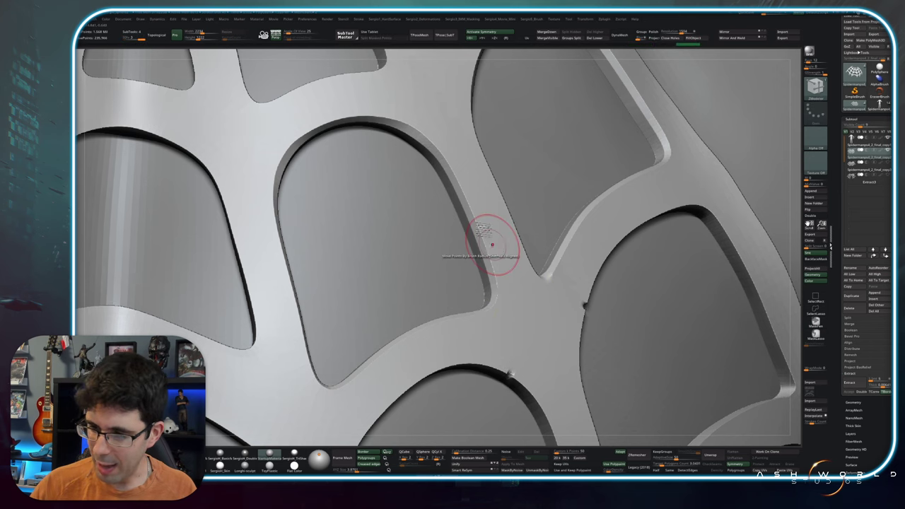
right_click_drag(495, 242, 458, 222)
Rotate to a frontal view of the web, then switch to the body subtool with the web hidden.
mouse_move(495, 260)
right_mouse_down()
mouse_move(487, 259)
mouse_move(515, 202)
mouse_move(533, 282)
mouse_move(520, 245)
right_mouse_up()
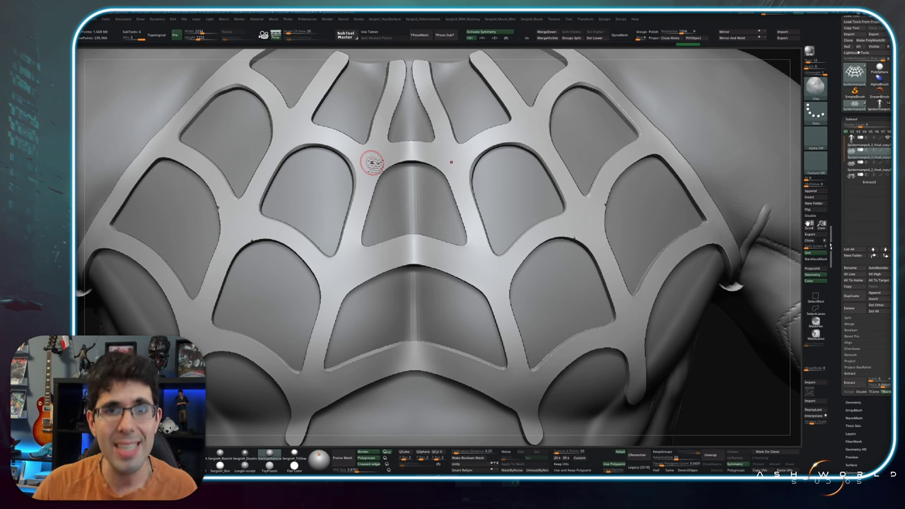
left_click(371, 161, "alt")
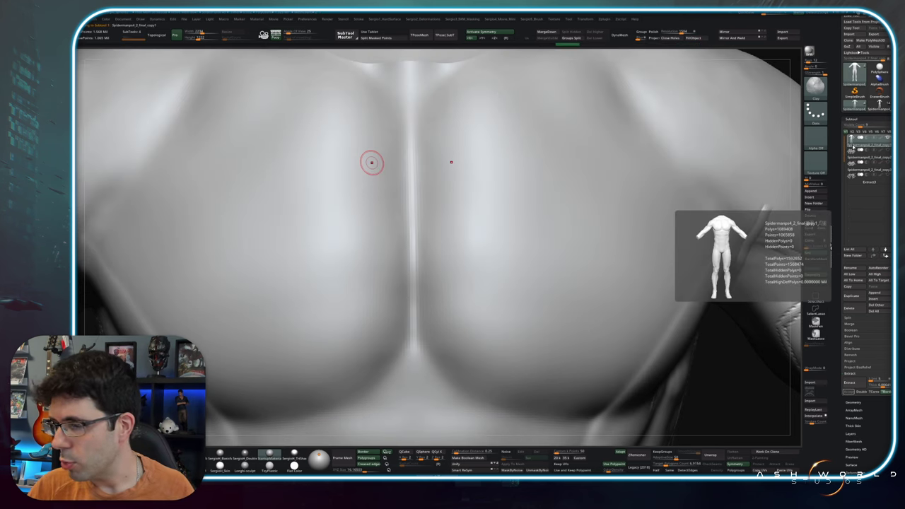
Draw a quad patch on the left pectoral with the Topology brush and generate its mirrored mesh with A.
key("f")
right_click_drag(488, 207, 455, 242)
key("b")
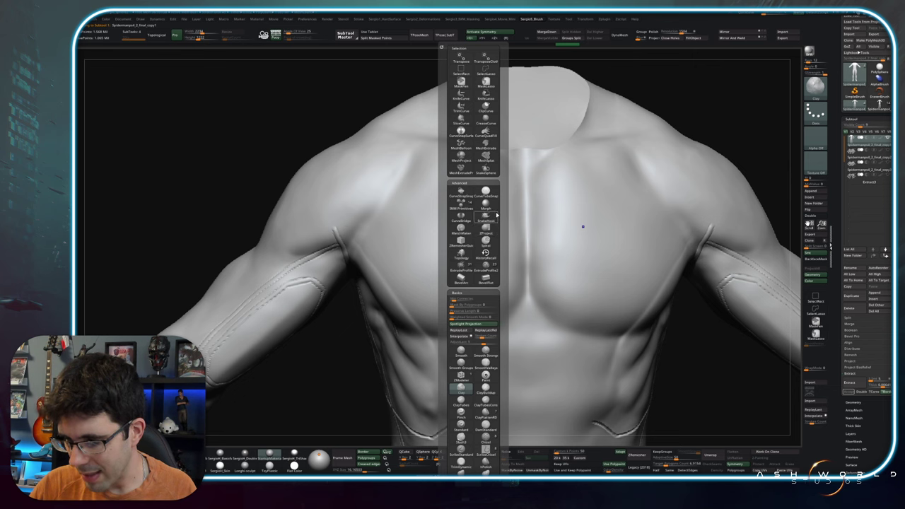
key("t")
key("o")
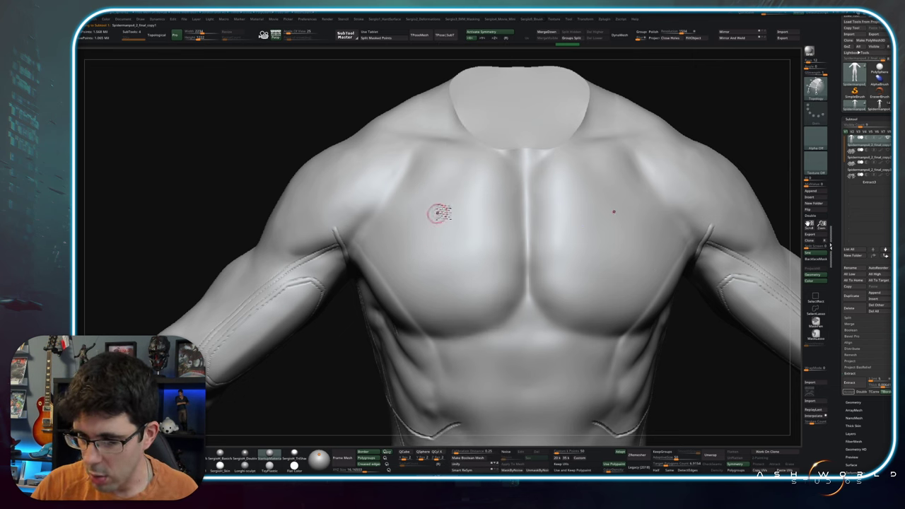
left_click_drag(475, 206, 432, 279)
left_click_drag(406, 218, 461, 256)
left_click_drag(425, 201, 472, 240)
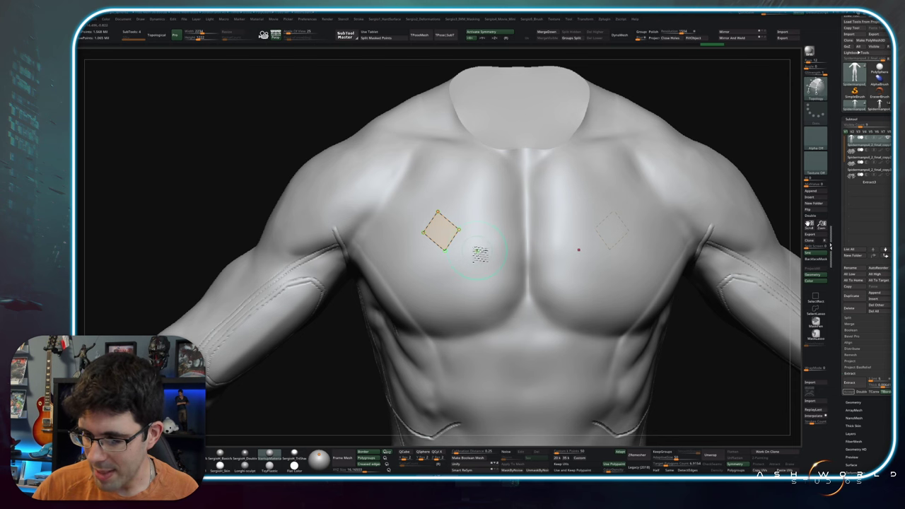
key("a")
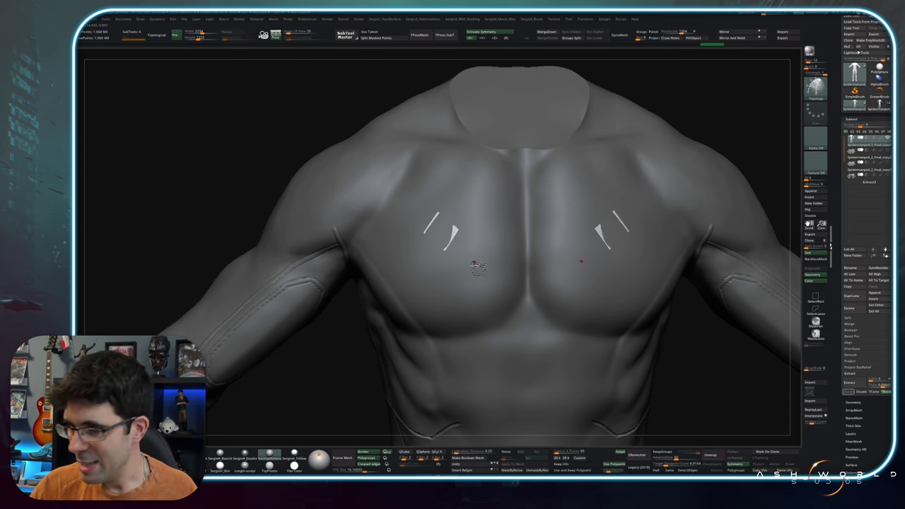
left_click(393, 39)
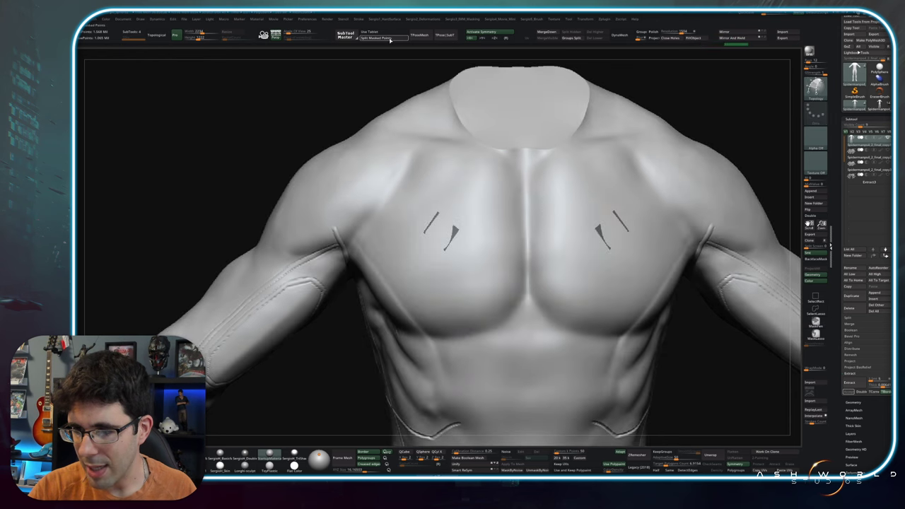
Split the chest patches off with Split Masked Points.
left_click(848, 318)
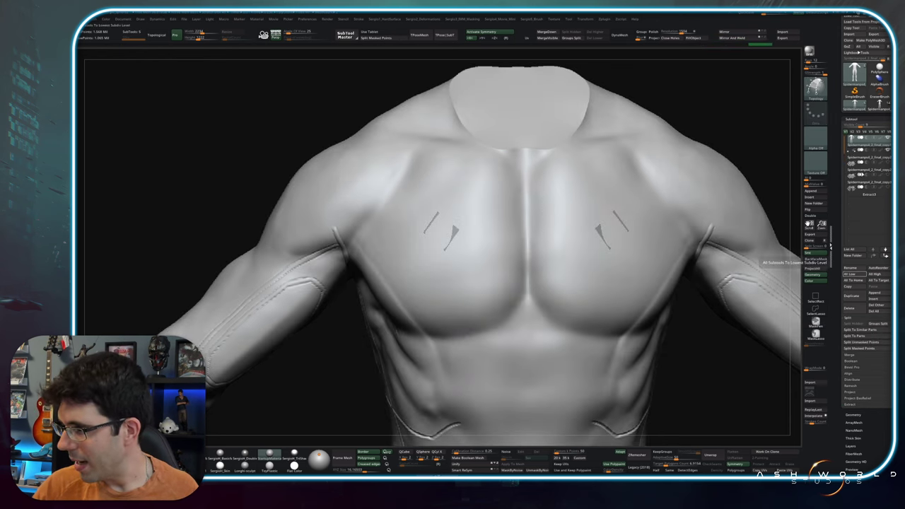
left_click(857, 347)
scroll(459, 226, "up", 2)
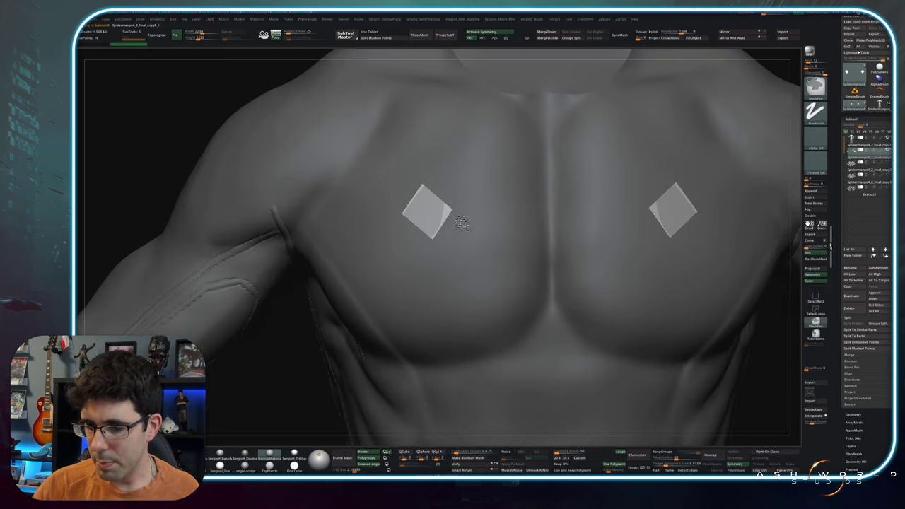
Set ZModeler to Extrude edges with Snap To Surface on and select the chest diamonds subtool.
key("space")
left_click(384, 256)
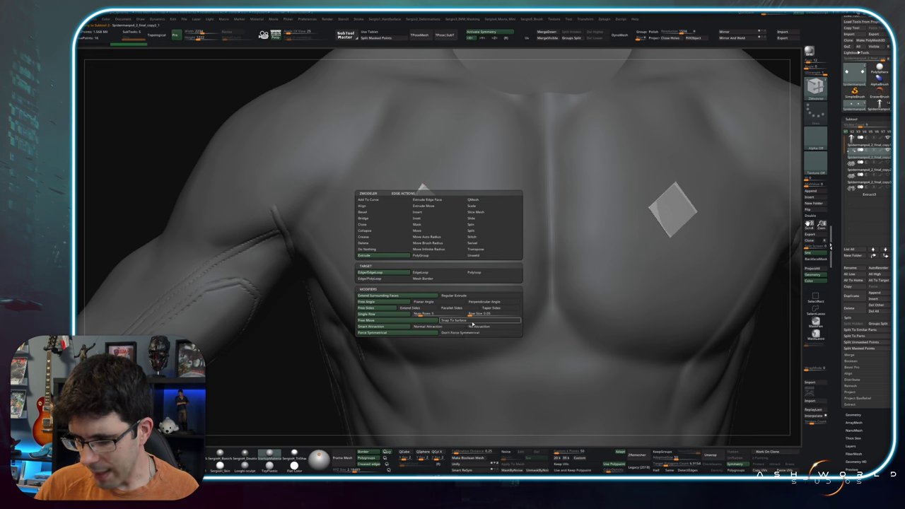
key("space")
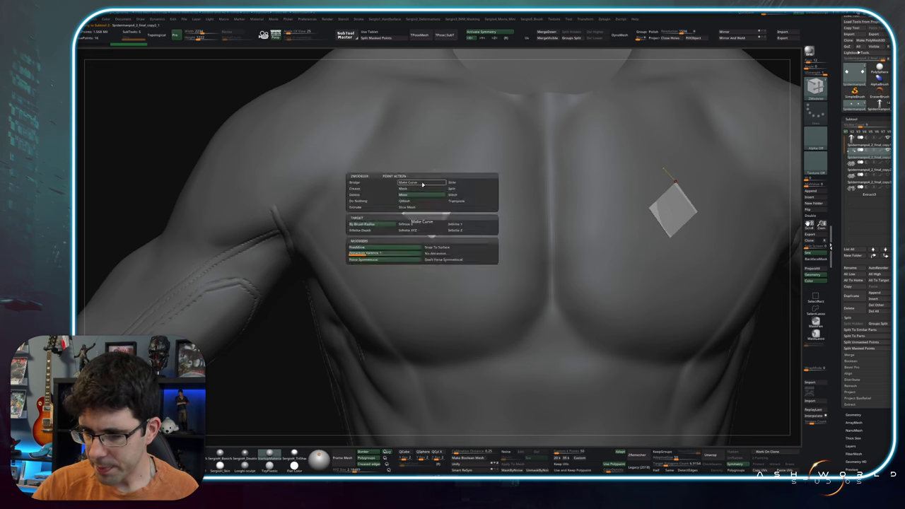
left_click(451, 248)
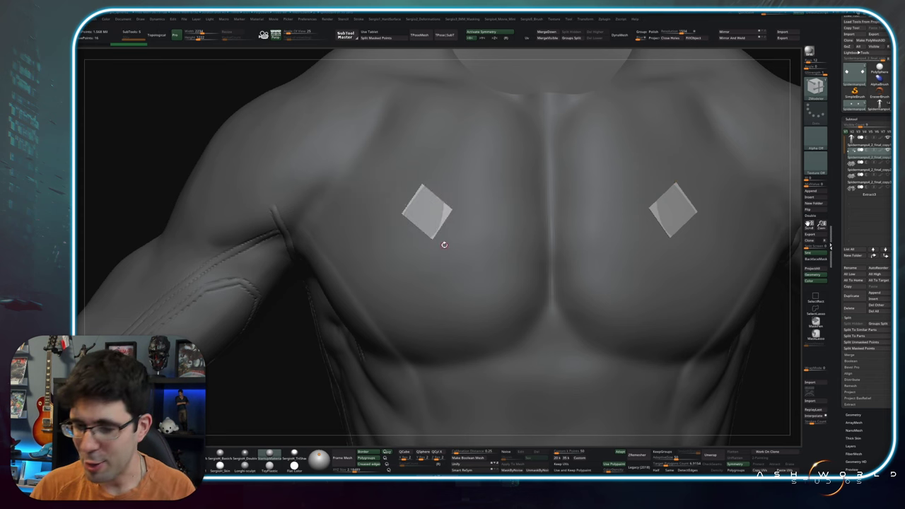
right_click_drag(454, 208, 448, 265)
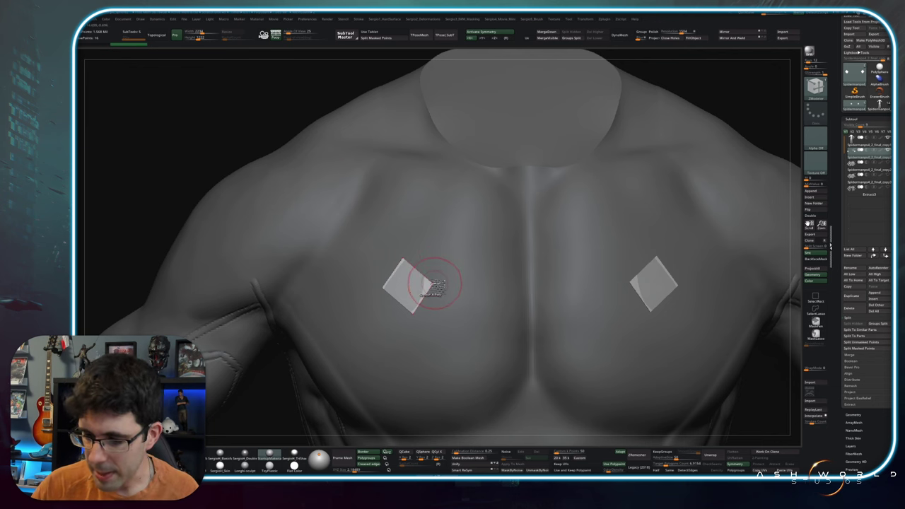
left_click(428, 281, "alt")
Extrude the patch edges, reshape both quads into narrow upright diamonds, and Solo them.
key("space")
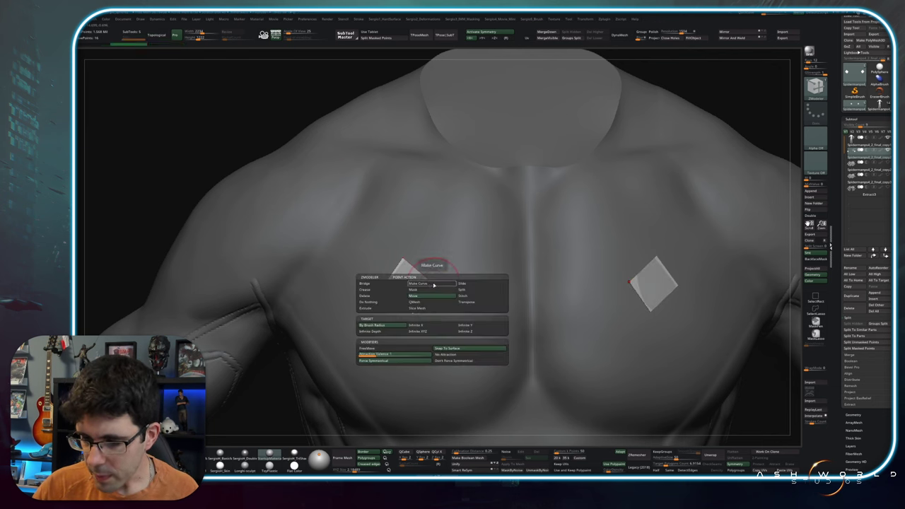
key("space")
left_click(422, 274)
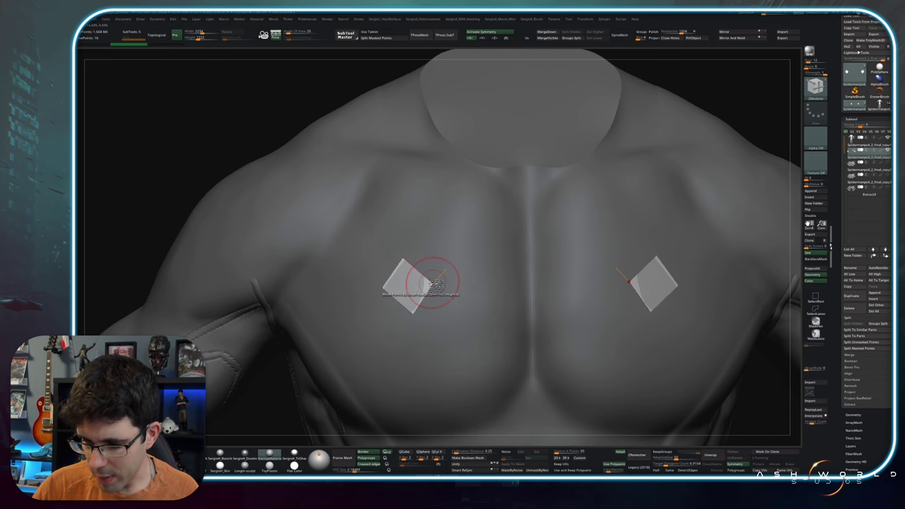
left_click_drag(415, 282, 396, 232)
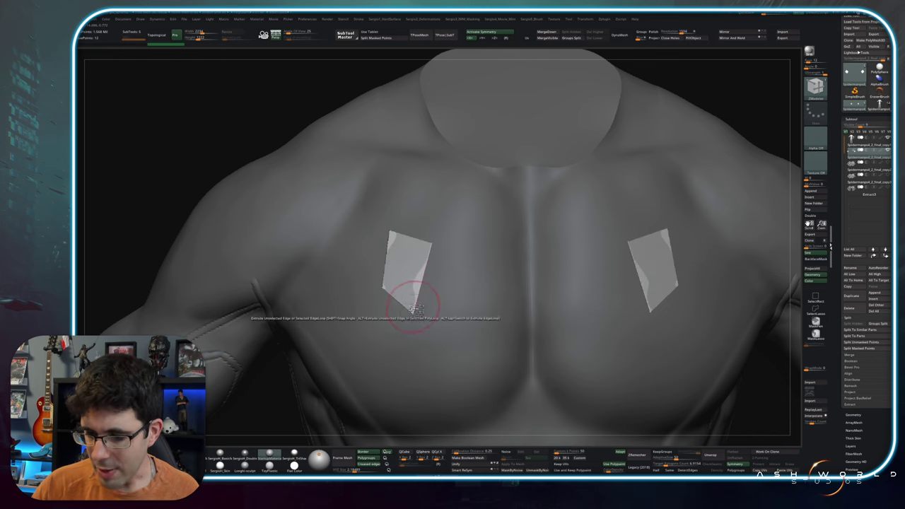
left_click_drag(414, 297, 436, 246)
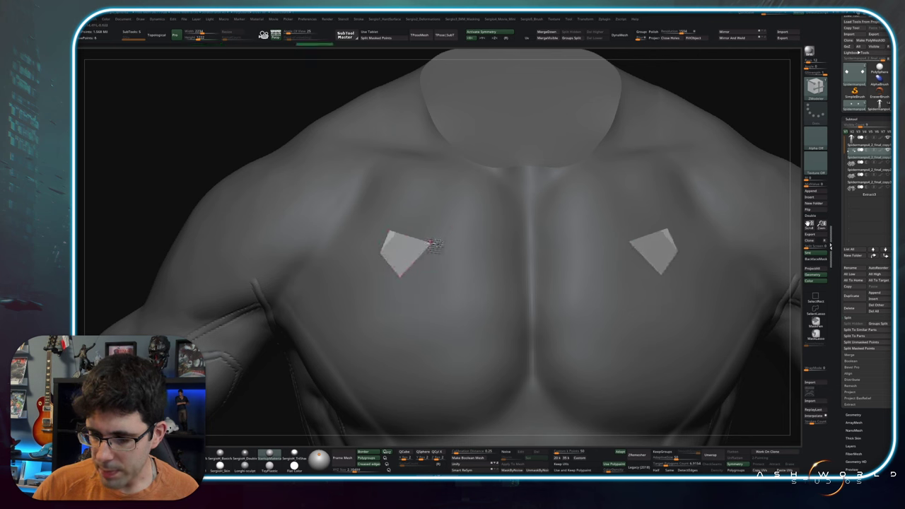
left_click_drag(422, 258, 415, 253)
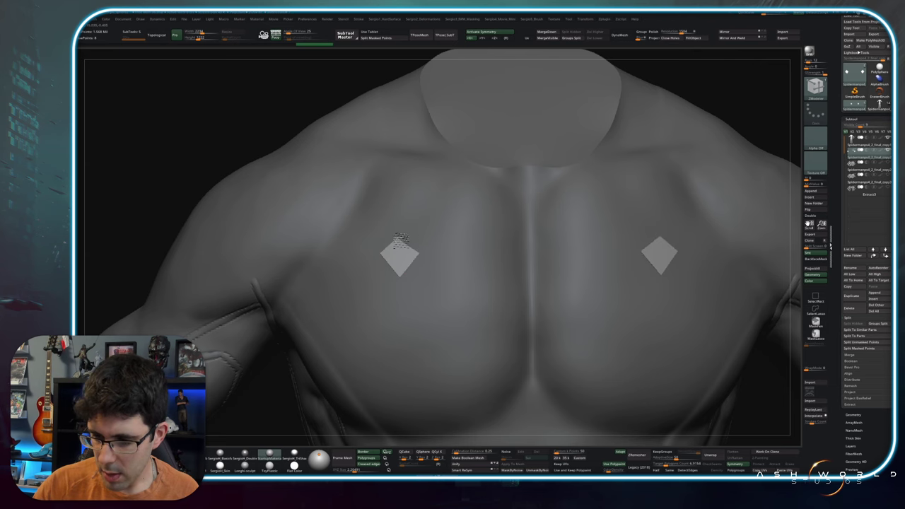
left_click(456, 273, "ctrl+shift")
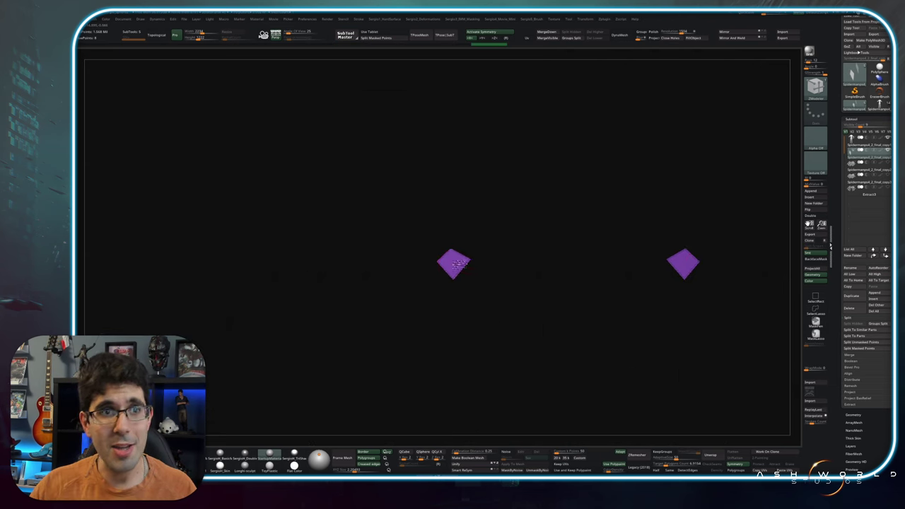
Turn Solo off and extrude the quads' top edges, moving points into L-shaped strips.
left_click_drag(463, 264, 432, 264, "alt")
scroll(432, 264, "up", 3)
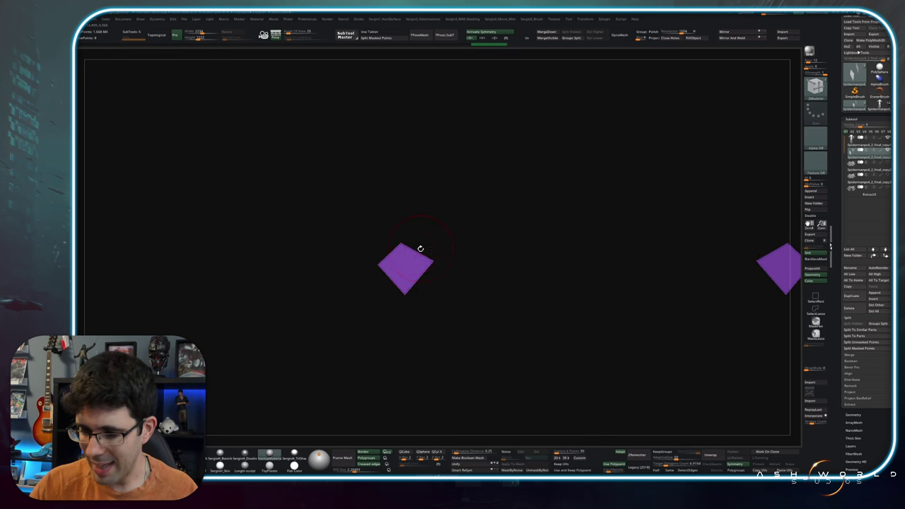
left_click(422, 250, "ctrl+shift")
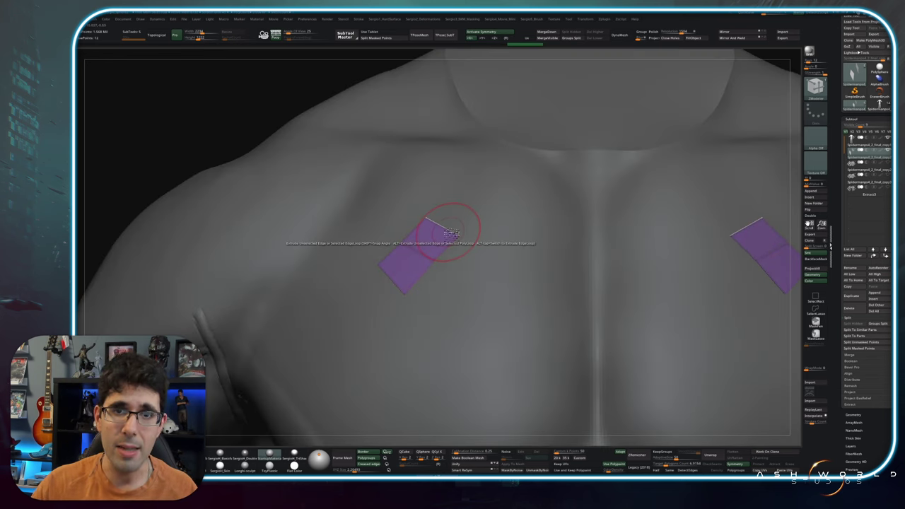
right_click_drag(445, 231, 456, 243)
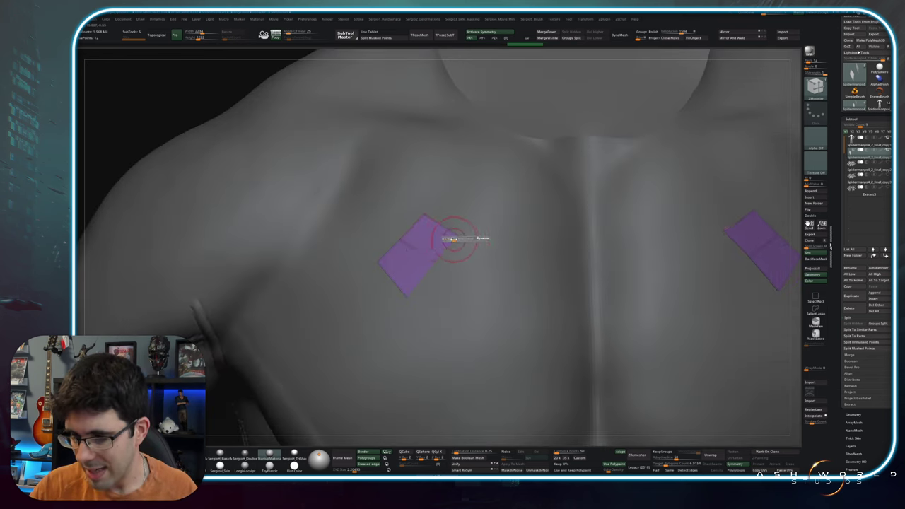
mouse_move(460, 247)
left_mouse_down()
mouse_move(424, 272)
mouse_move(442, 259)
mouse_move(460, 180)
left_mouse_up()
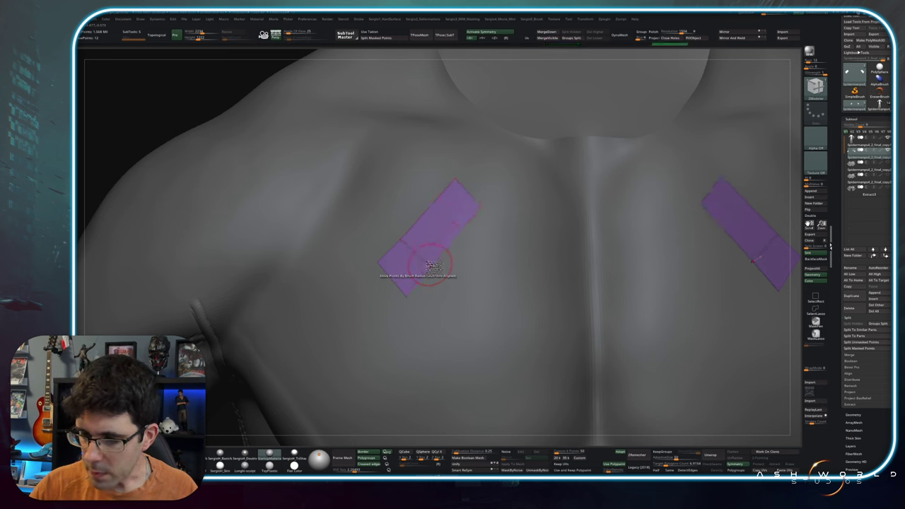
left_click_drag(409, 296, 406, 282)
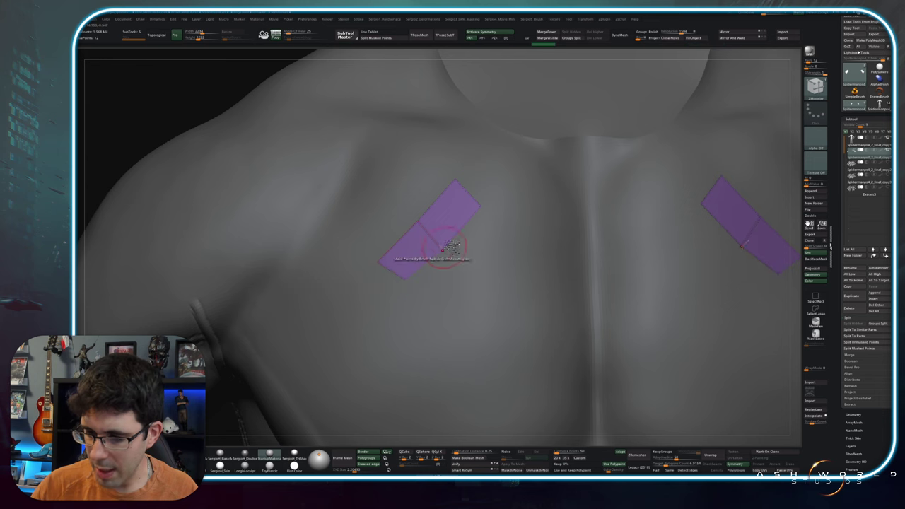
right_click_drag(389, 273, 427, 224)
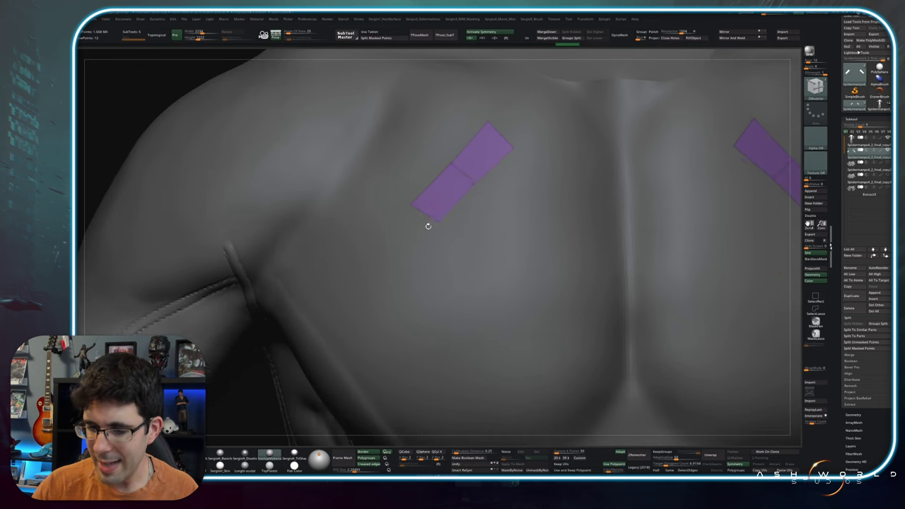
mouse_move(412, 231)
left_mouse_down()
mouse_move(374, 270)
mouse_move(437, 286)
left_mouse_up()
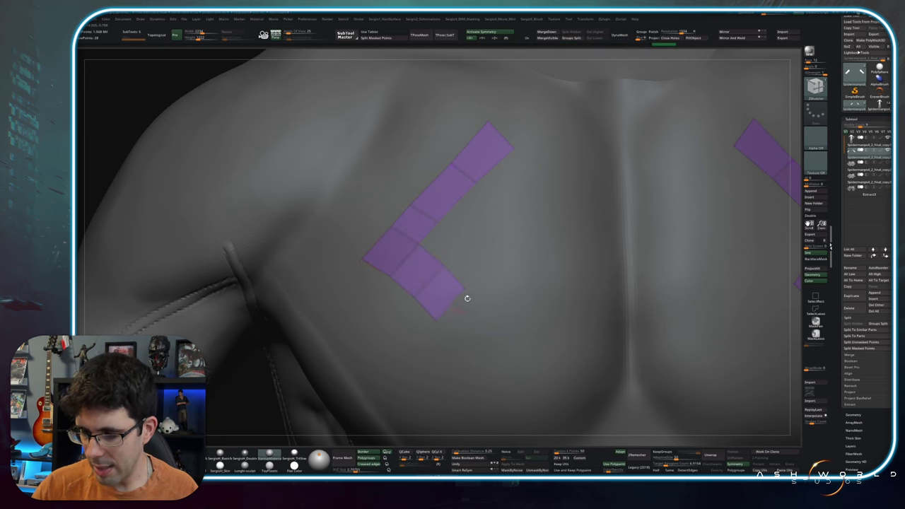
Extend the strips' lower ends toward the sternum and delete the centre polygon where they meet.
right_click_drag(467, 299, 436, 291)
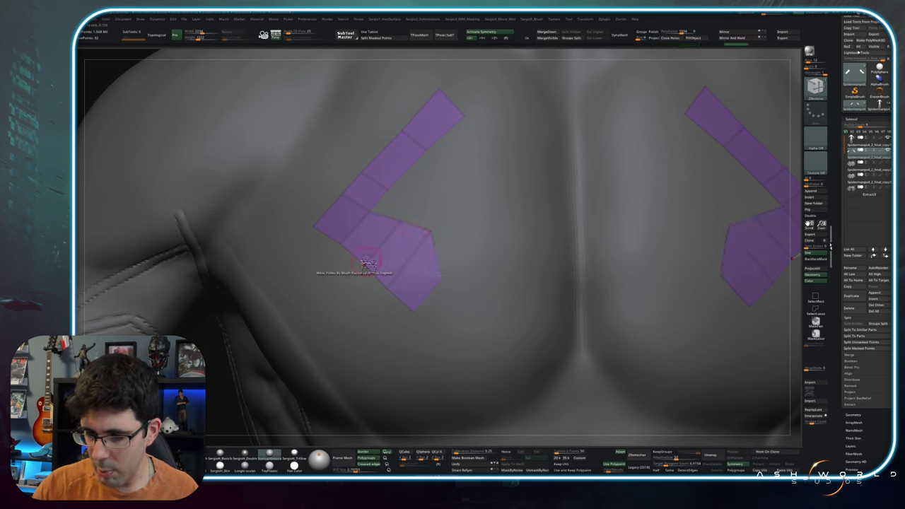
left_click(414, 263)
mouse_move(391, 283)
left_mouse_down()
mouse_move(417, 305)
mouse_move(428, 295)
left_mouse_up()
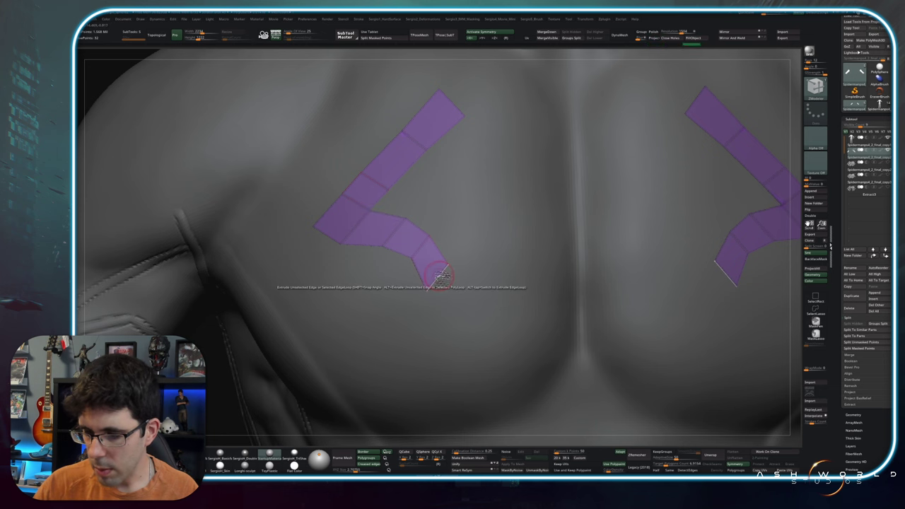
mouse_move(434, 279)
left_mouse_down()
mouse_move(479, 273)
mouse_move(481, 215)
left_mouse_up()
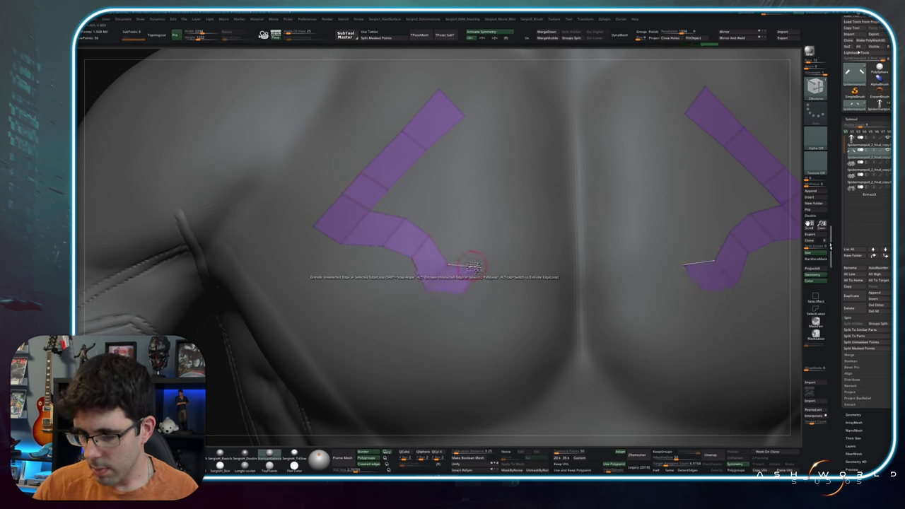
left_click_drag(500, 129, 501, 126)
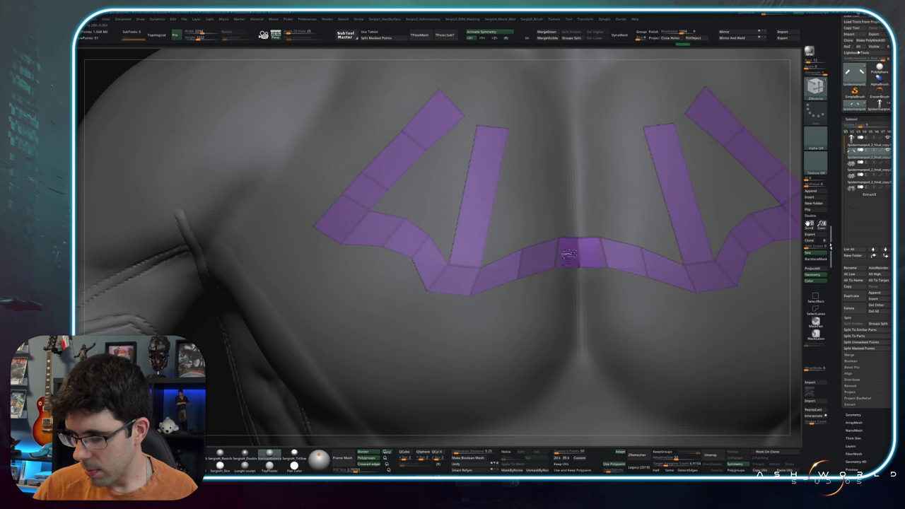
left_click(576, 254)
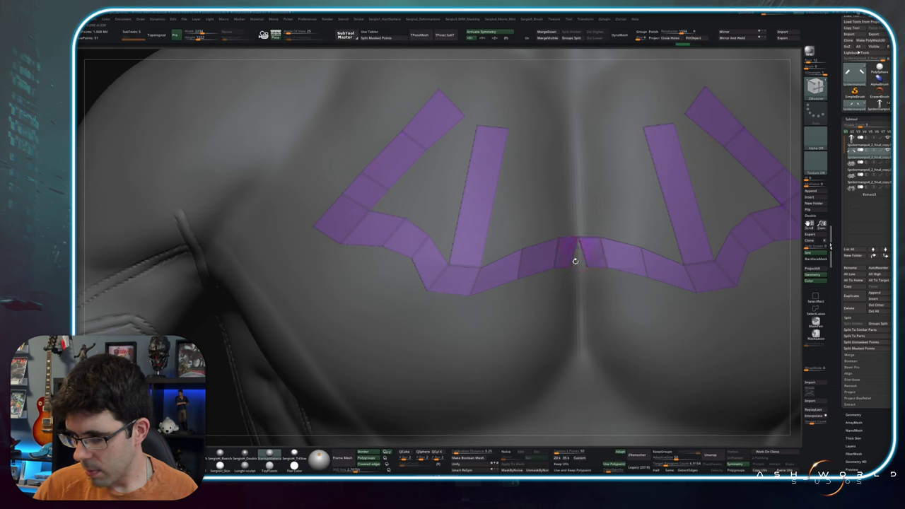
Extend the emblem's two inner strips down below the zigzag band with ZModeler.
left_click(581, 266)
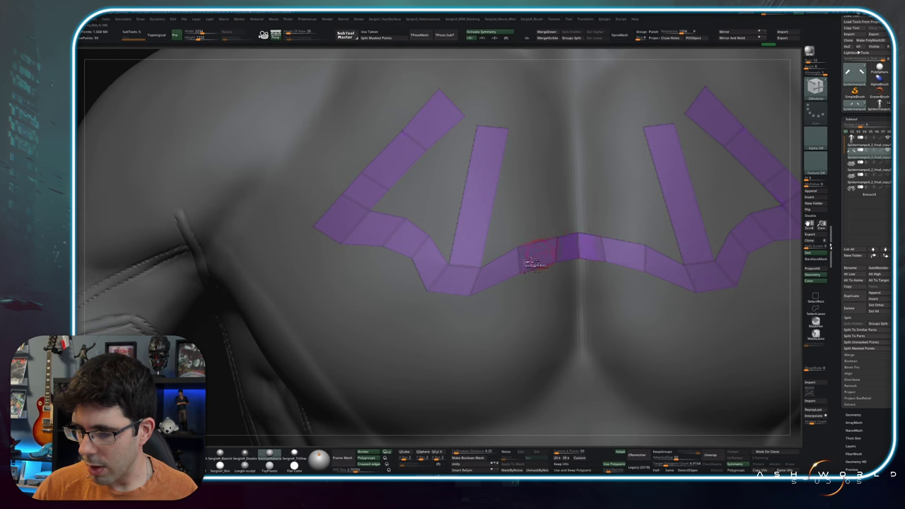
right_click_drag(534, 263, 448, 270, "alt")
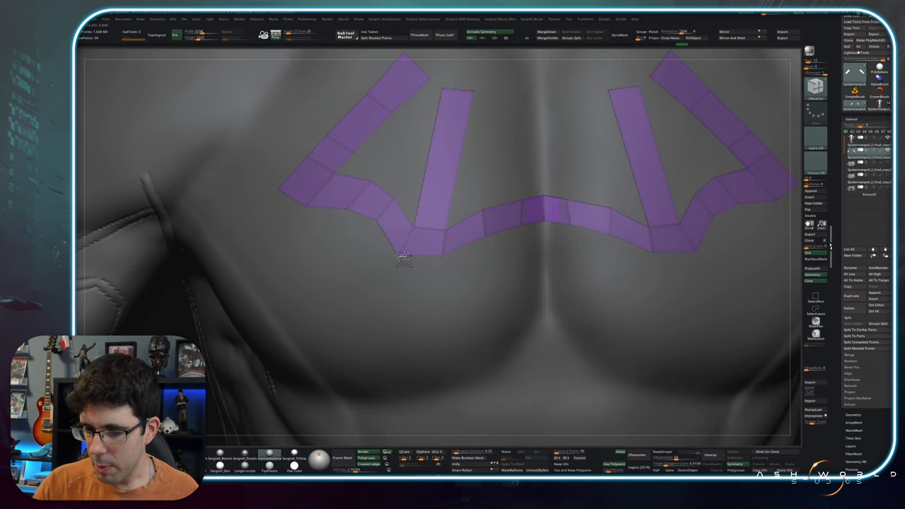
left_click_drag(415, 260, 415, 319)
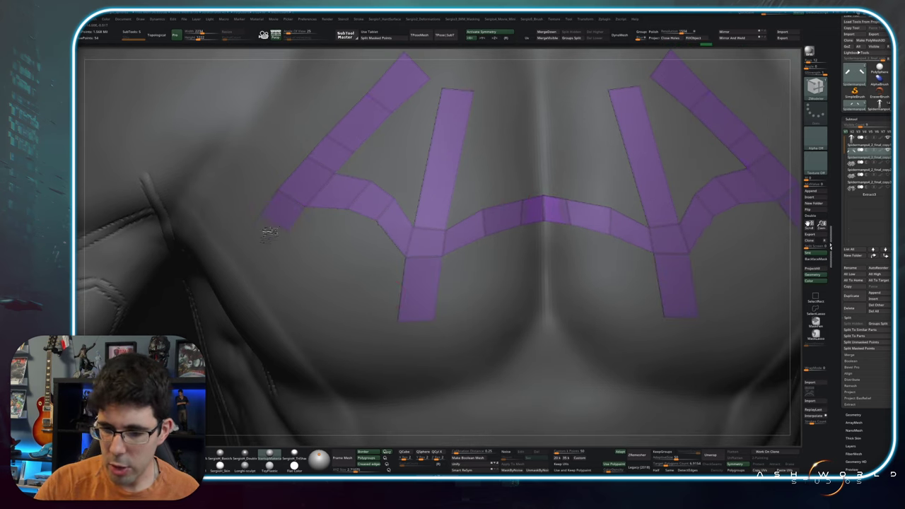
Extrude the emblem's border edge loop into a raised rim.
right_click_drag(473, 276, 451, 260)
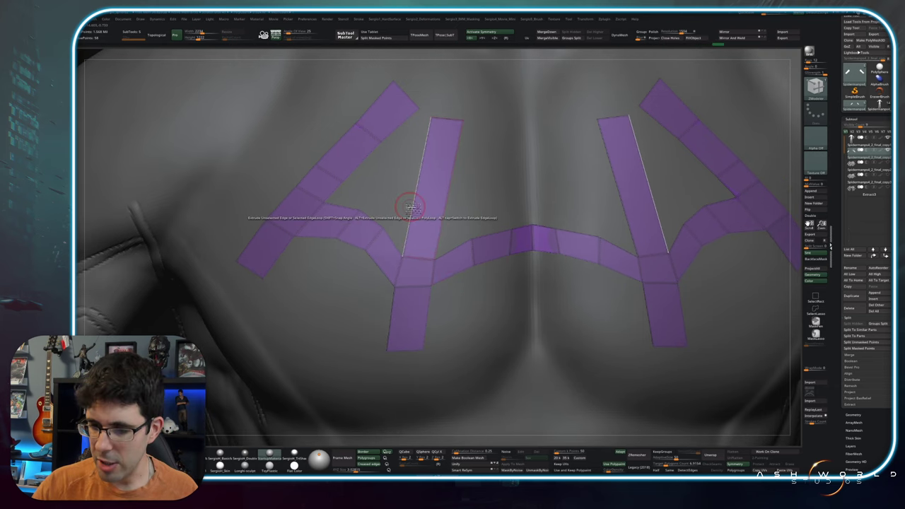
key("space")
left_click(369, 264)
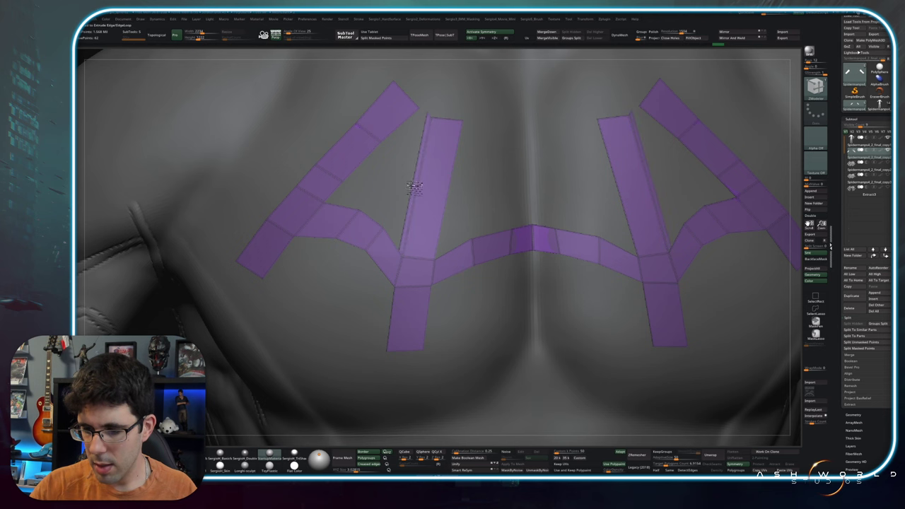
left_click(415, 186)
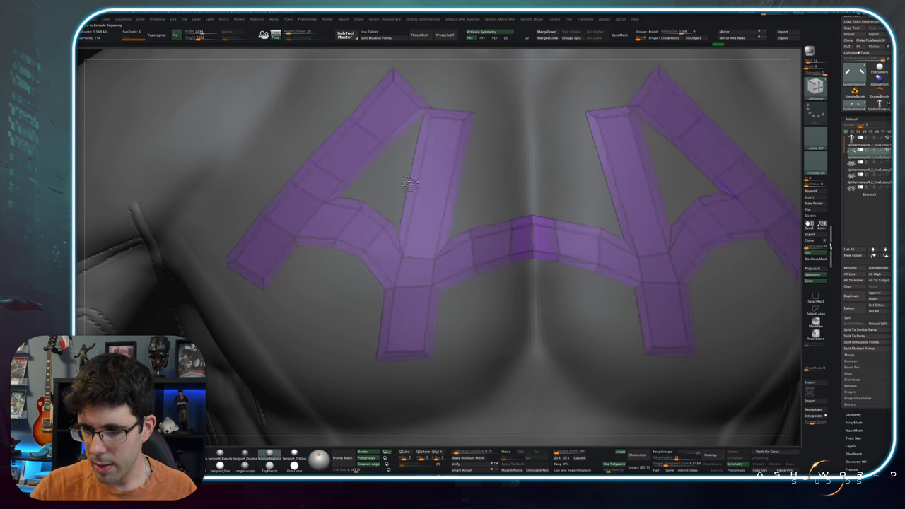
Drag the border loop outward to widen the purple strips with a bevelled edge.
left_click_drag(414, 186, 408, 177)
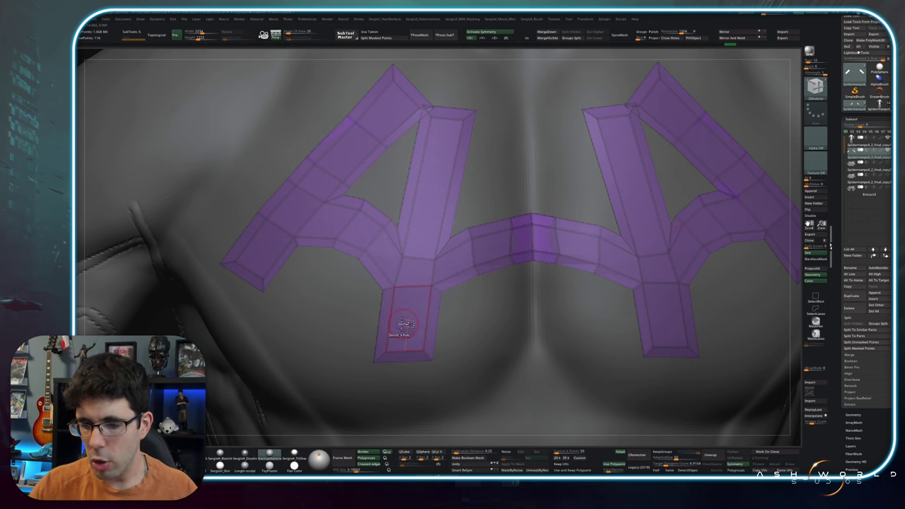
key("b")
key("m")
key("v")
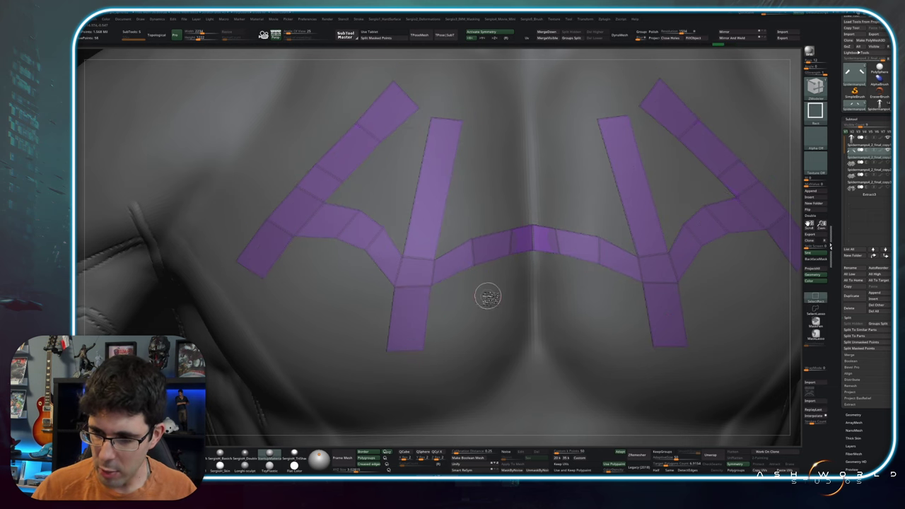
key("ctrl")
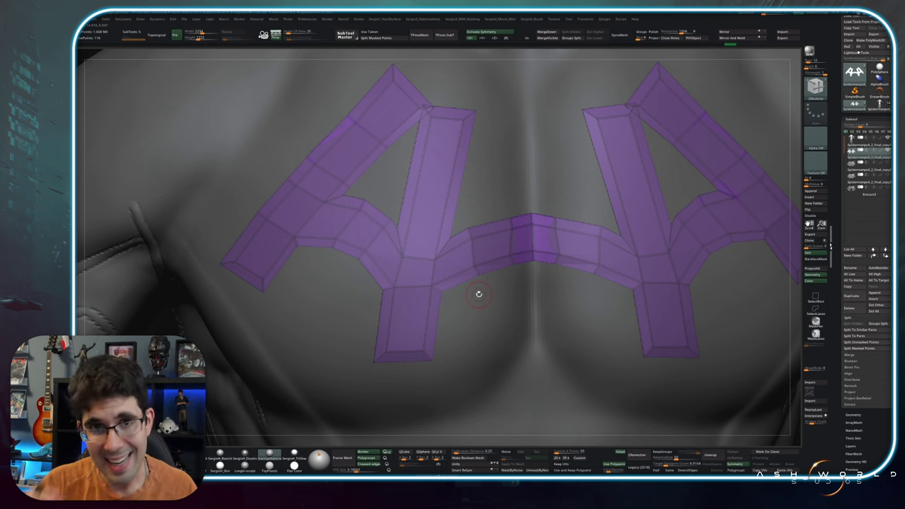
mouse_move(419, 275)
right_mouse_down("alt")
mouse_move(415, 233)
mouse_move(502, 255)
right_mouse_up("alt")
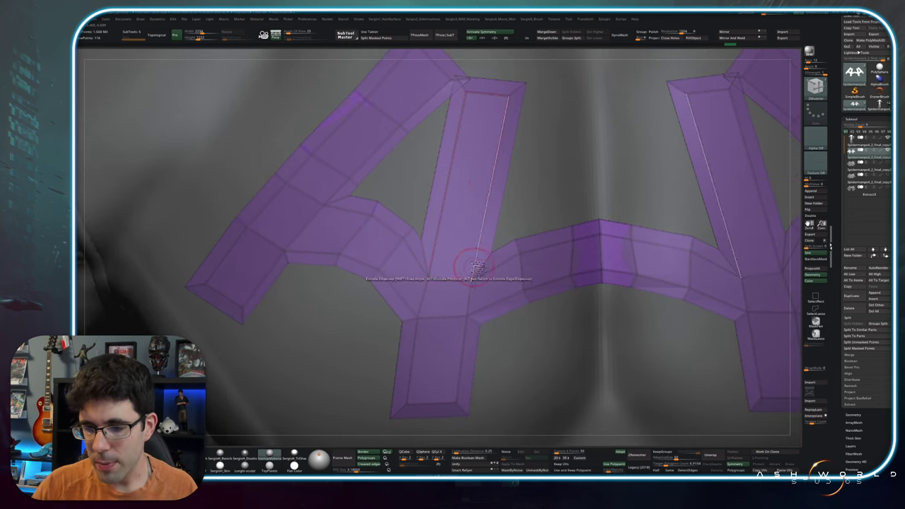
key("space")
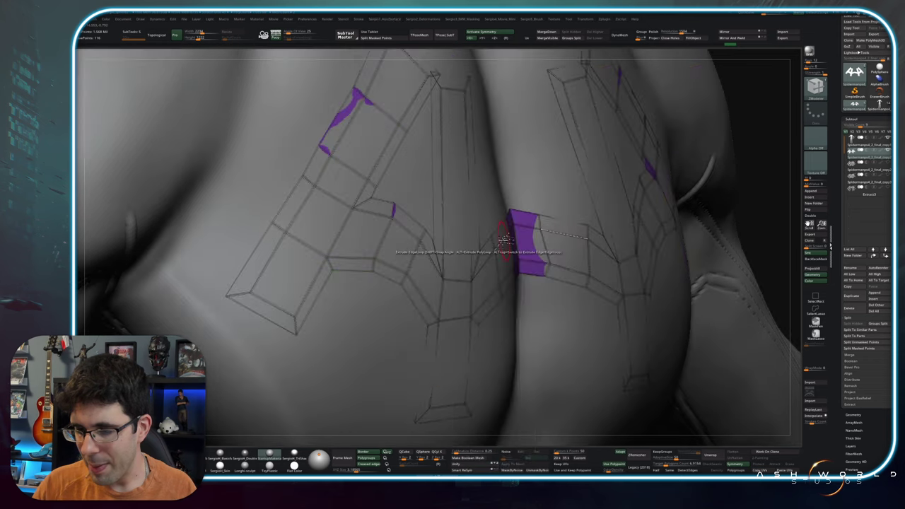
Apply Panel Loops from the Hard Surface palette to thicken the emblem outline.
key("space")
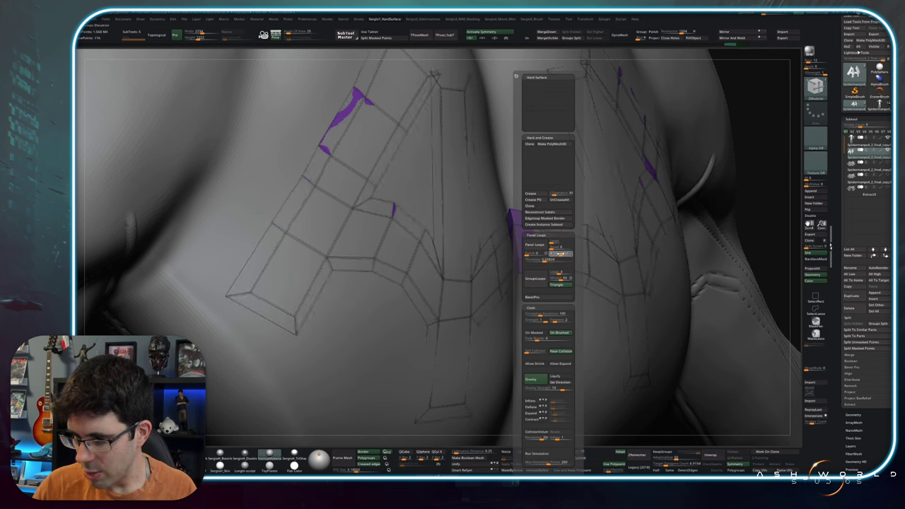
left_click(534, 246)
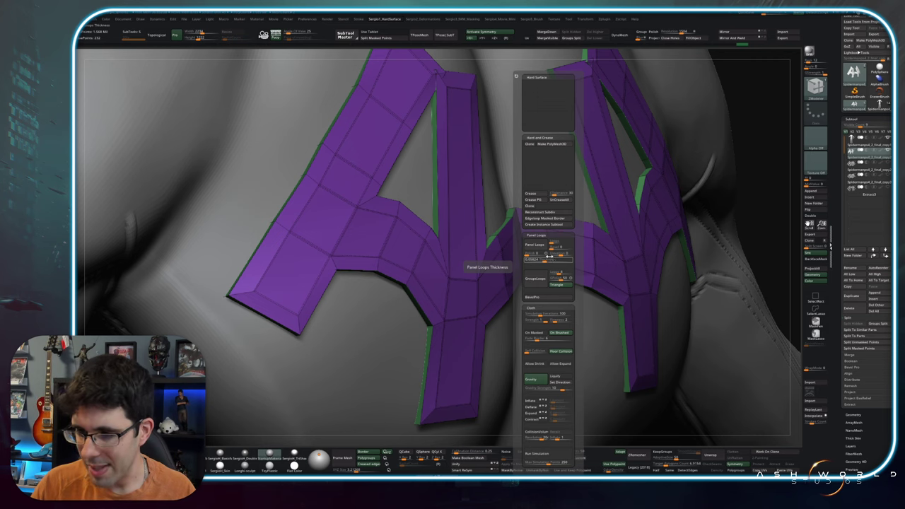
mouse_move(471, 273)
right_mouse_down()
mouse_move(485, 262)
mouse_move(468, 233)
mouse_move(479, 279)
mouse_move(458, 258)
right_mouse_up()
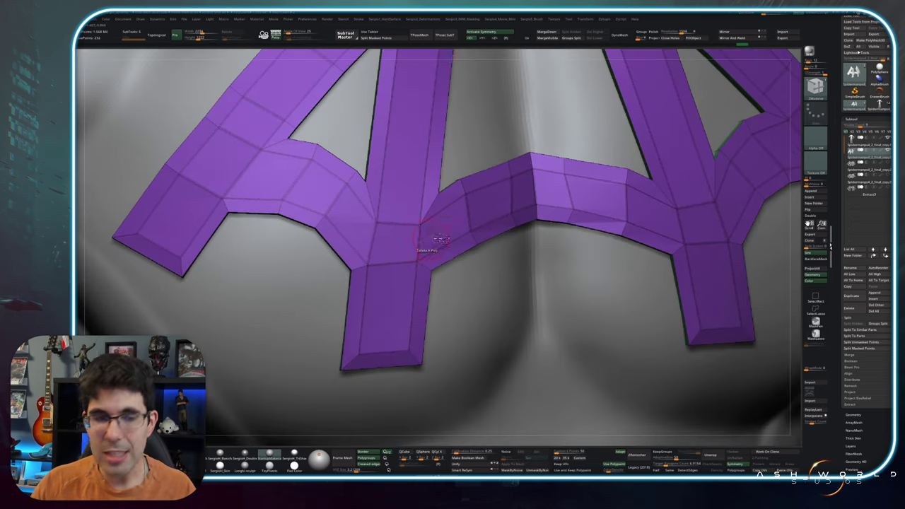
right_click_drag(444, 246, 449, 241)
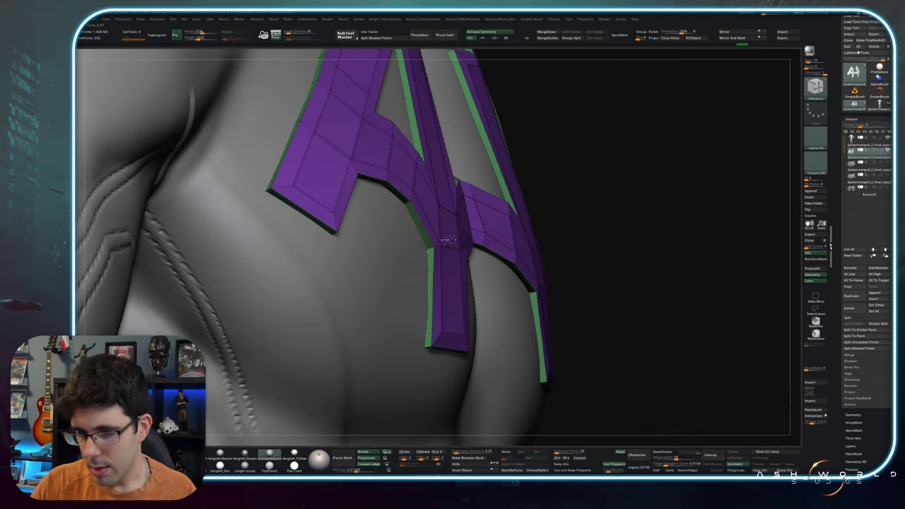
Insert two supporting edge loops along the emblem panels.
key("space")
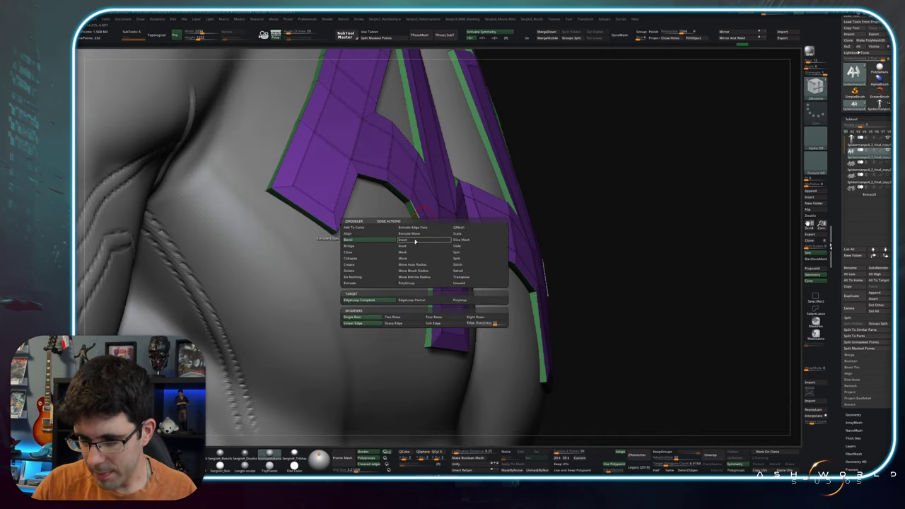
left_click(415, 241)
left_click(430, 229)
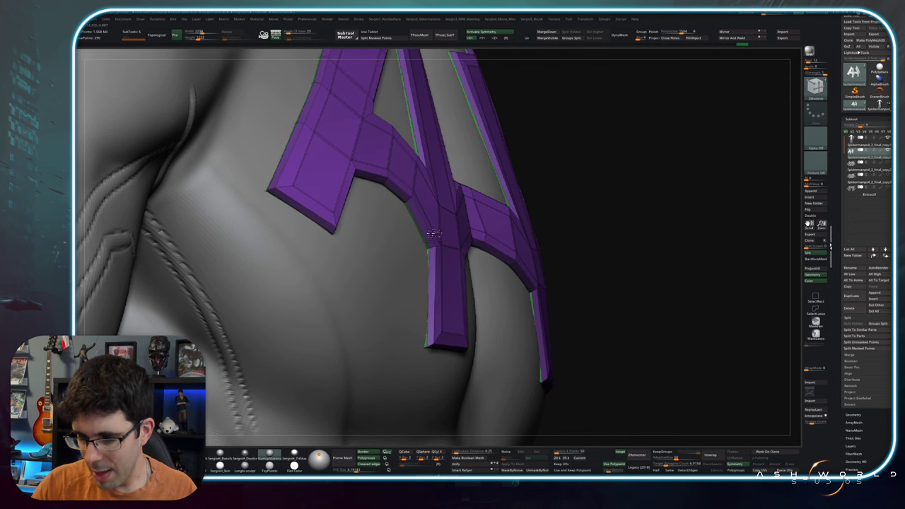
Remove the creases from the panel edges with UnCrease.
key("h")
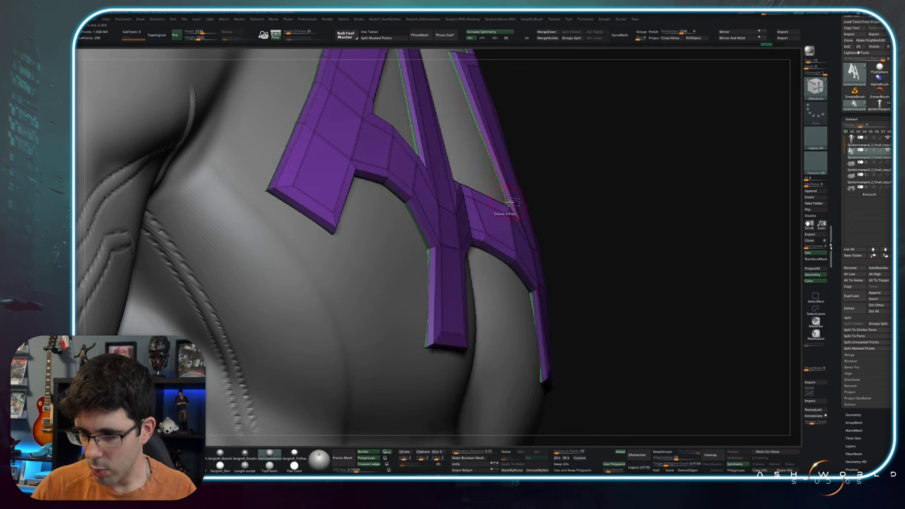
key("h")
left_click(532, 200)
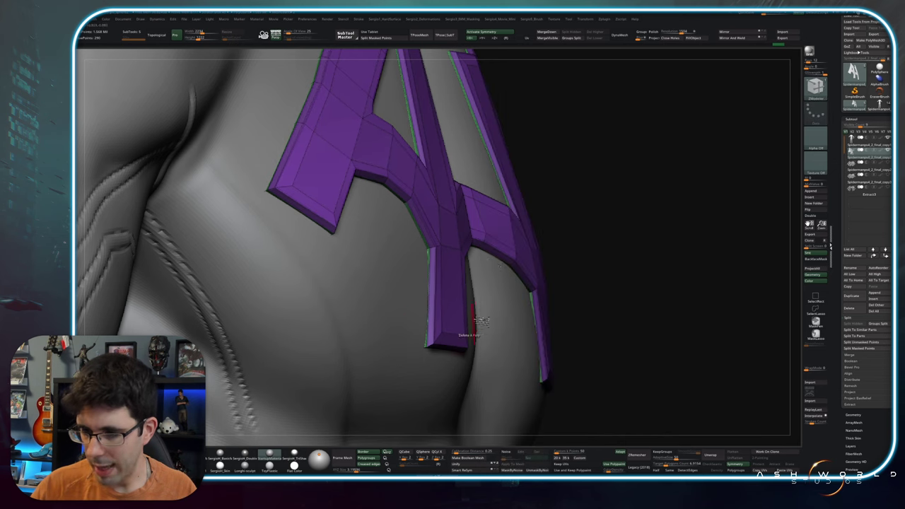
right_click_drag(464, 333, 450, 297)
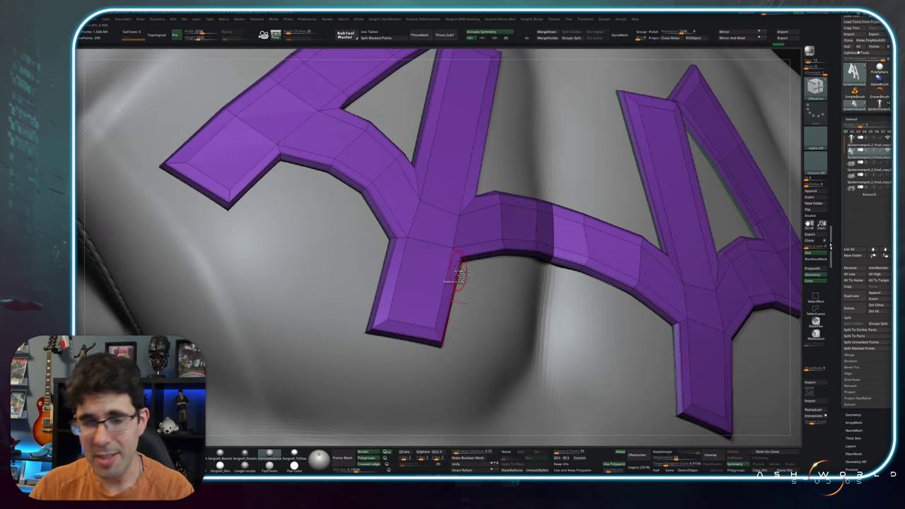
Turn on Dynamic Subdiv to preview the emblem panel as rounded, softly bevelled shapes.
key("d")
key("d")
key("shift+f")
mouse_move(428, 275)
right_mouse_down()
mouse_move(492, 255)
mouse_move(434, 263)
mouse_move(416, 226)
right_mouse_up()
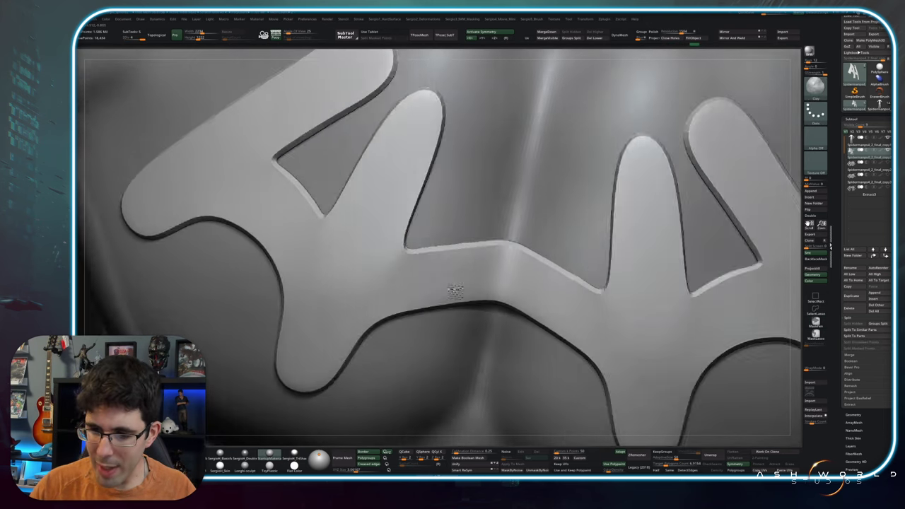
right_click_drag(424, 257, 443, 264)
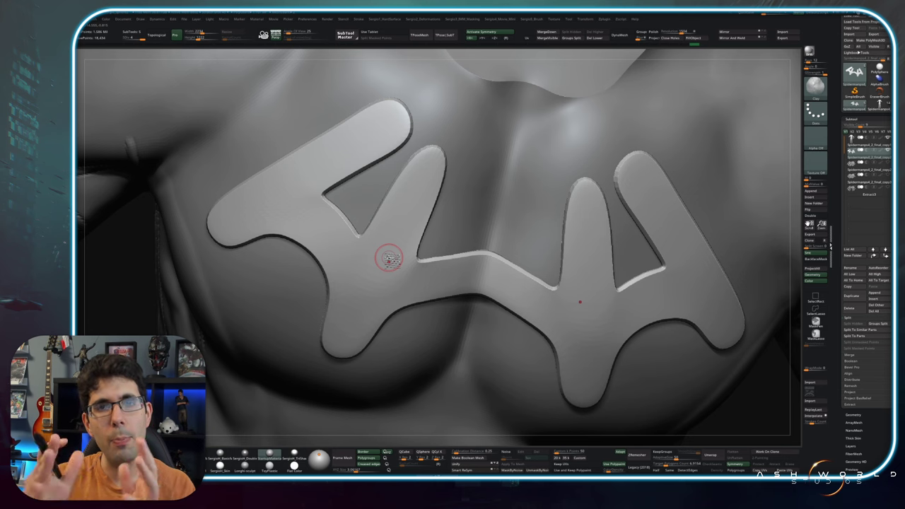
mouse_move(389, 259)
right_mouse_down()
mouse_move(448, 252)
mouse_move(432, 308)
right_mouse_up()
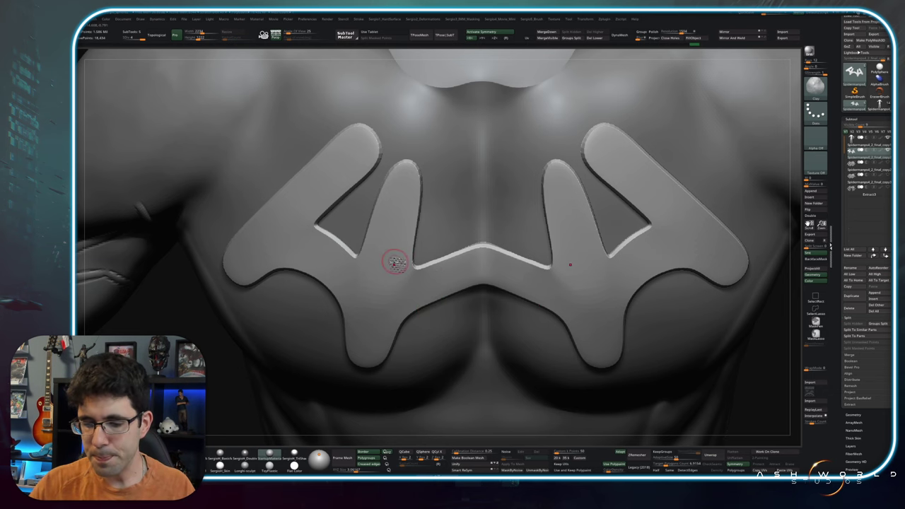
Inspect the smoothed emblem's topology with Polyframe, then turn Polyframe off.
key("shift+f")
mouse_move(359, 247)
right_mouse_down("alt")
mouse_move(404, 294)
mouse_move(414, 261)
right_mouse_up("alt")
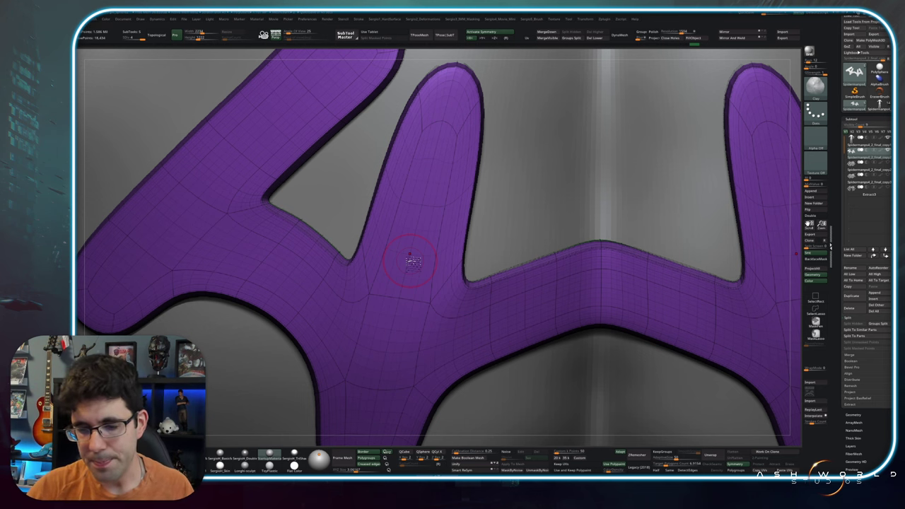
scroll(412, 261, "down", 5)
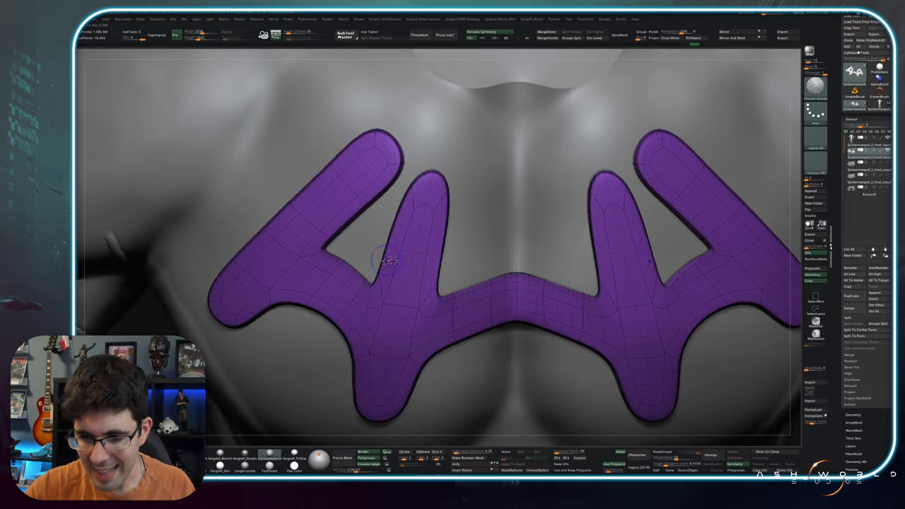
key("shift+f")
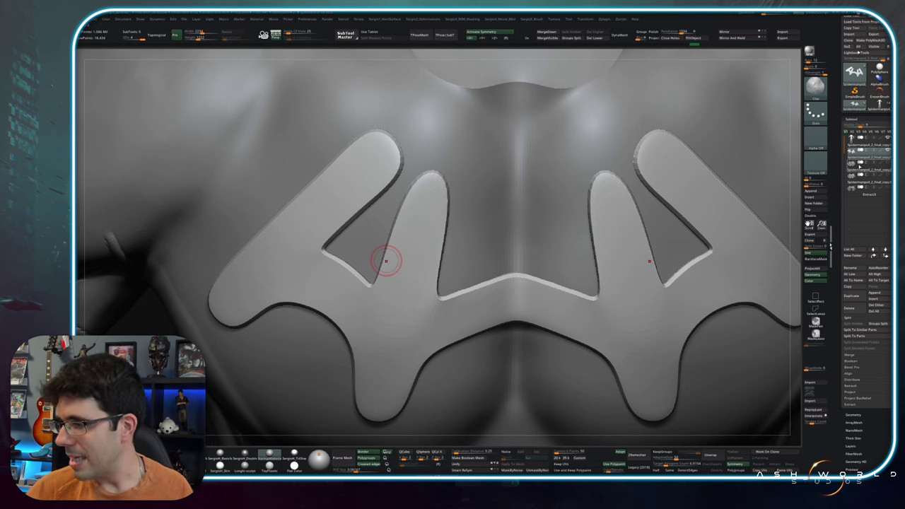
left_click(856, 171)
mouse_move(867, 182)
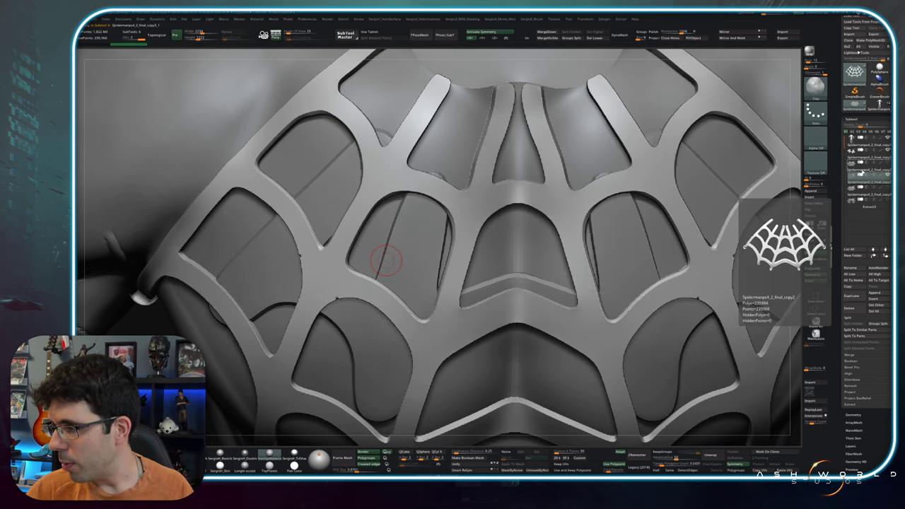
Duplicate the spider-web mesh, isolate it and drop it to its lower subdivision level.
key("ctrl+shift+d")
left_click(609, 269, "ctrl+shift")
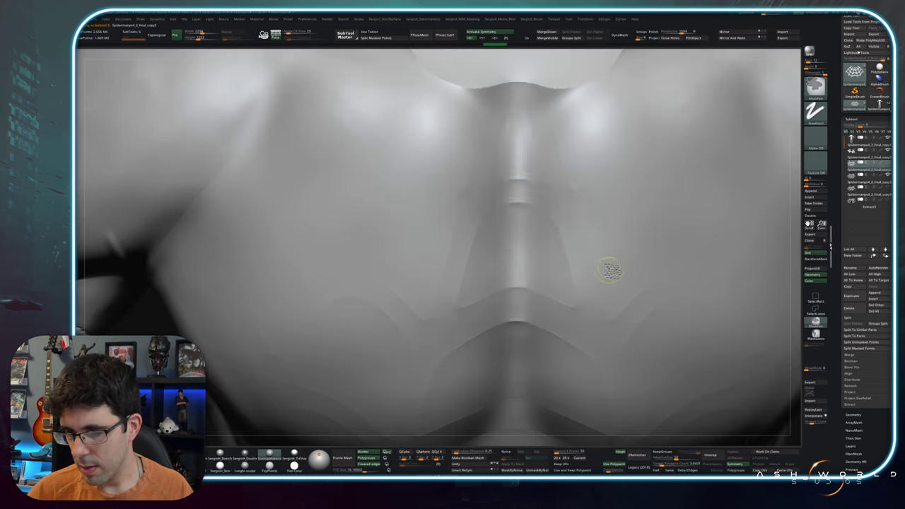
left_click(609, 269, "ctrl+shift")
left_click(608, 266, "ctrl+shift")
key("shift+f")
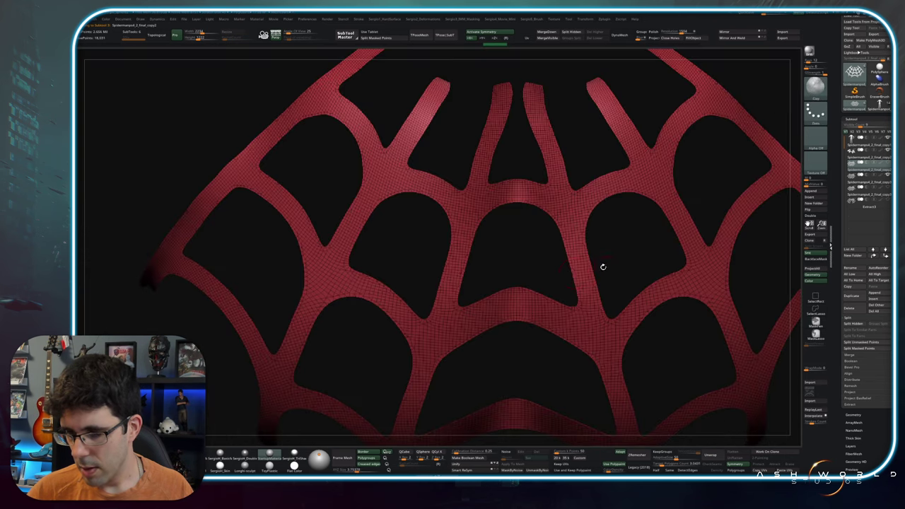
key("ctrl+shift+z")
key("ctrl+shift+z")
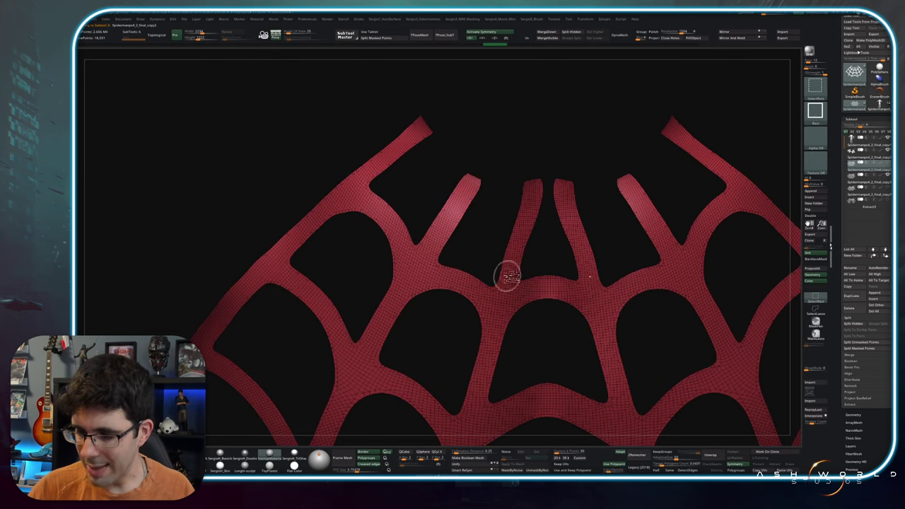
key("ctrl+shift+z")
right_click_drag(509, 280, 454, 225, "alt")
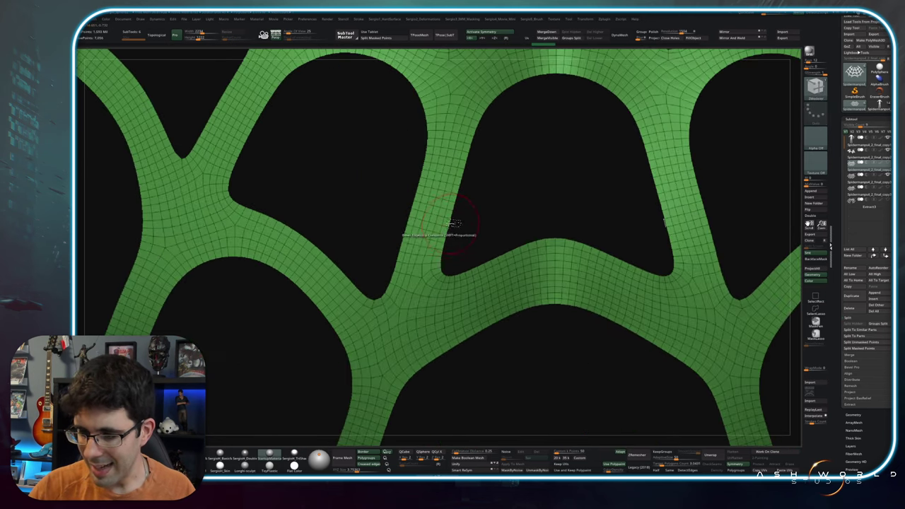
Extrude the edge loop around the web's central opening into a raised rim.
key("space")
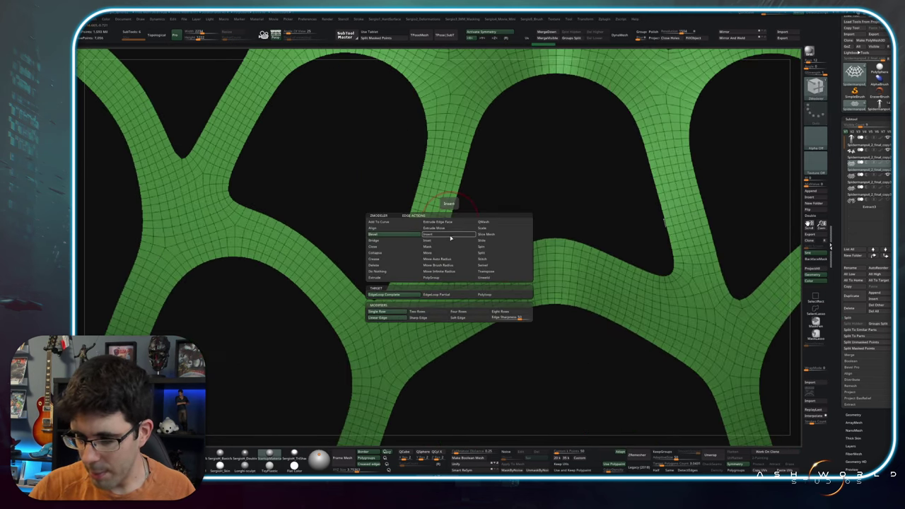
left_click(410, 277)
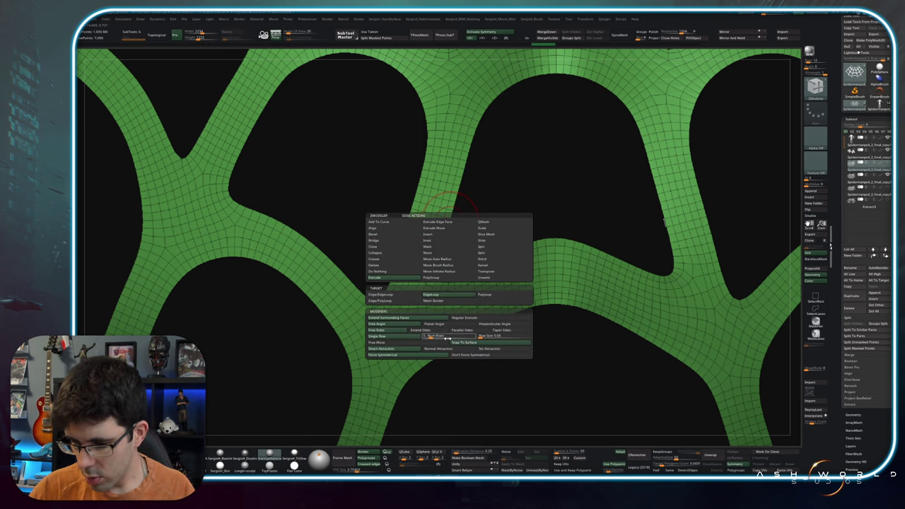
left_click_drag(461, 205, 472, 205)
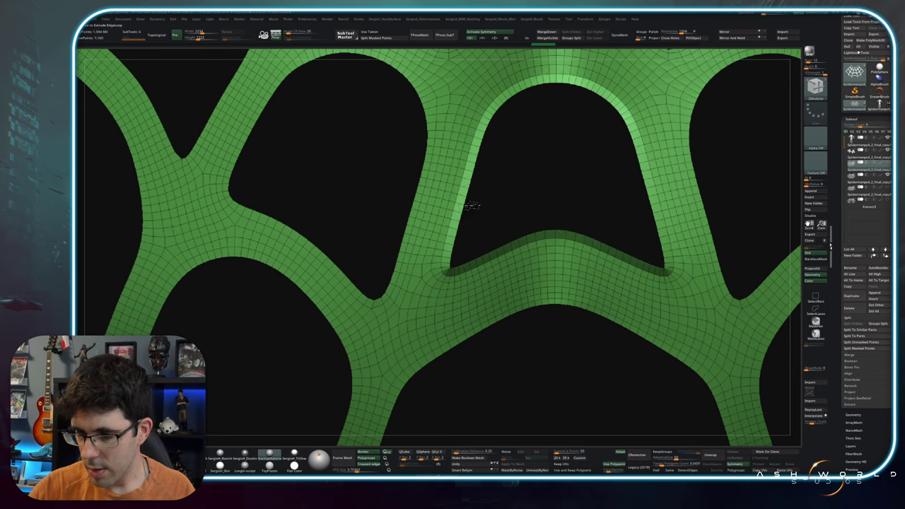
left_click_drag(550, 272, 596, 252)
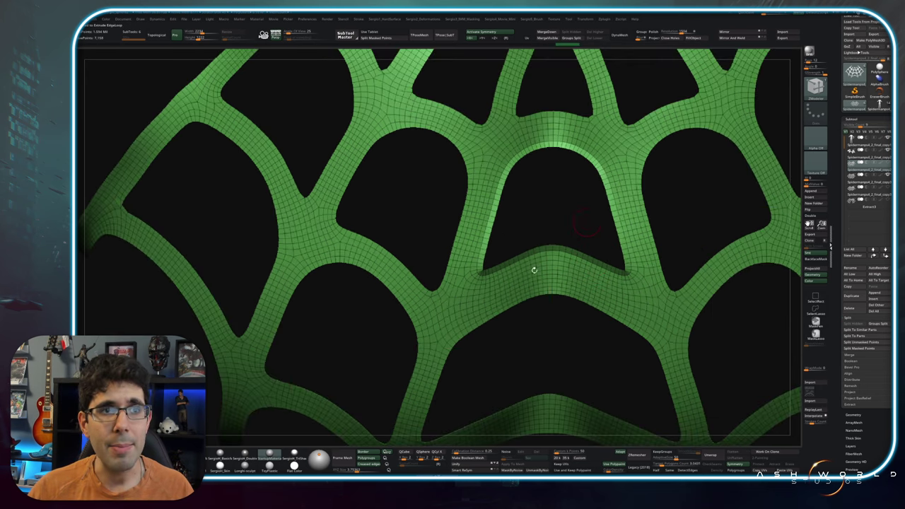
mouse_move(544, 265)
right_mouse_down()
mouse_move(517, 259)
mouse_move(535, 259)
mouse_move(526, 251)
mouse_move(501, 260)
right_mouse_up()
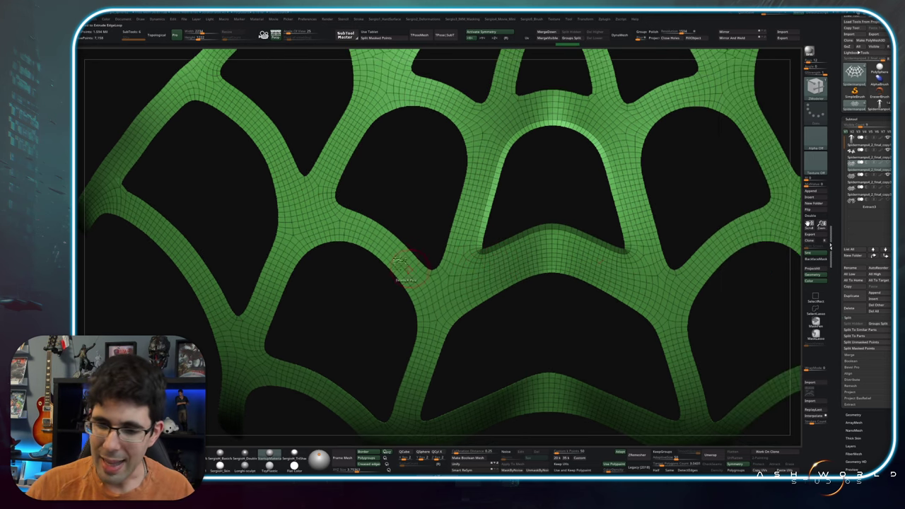
right_click_drag(332, 225, 453, 92)
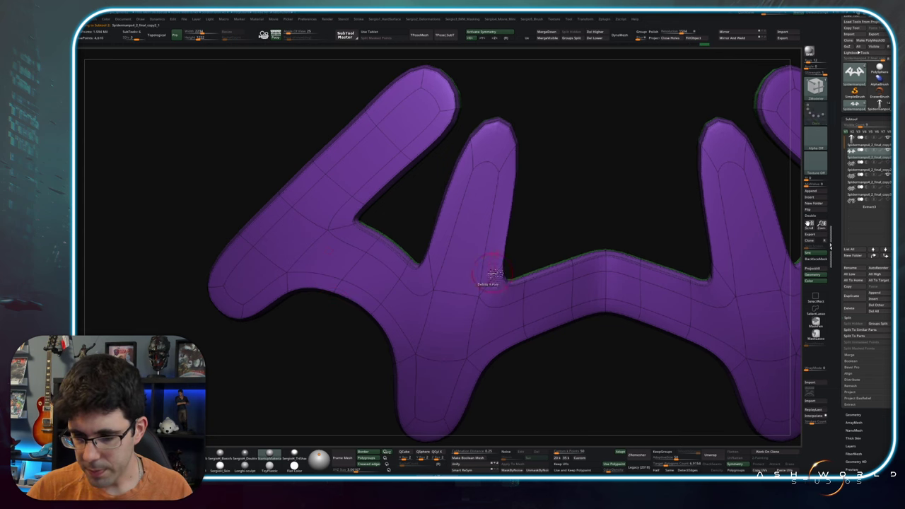
Turn off Dynamic Subdiv and show Polyframe to view the emblem's faceted low-poly bevels.
key("shift+d")
key("shift+f")
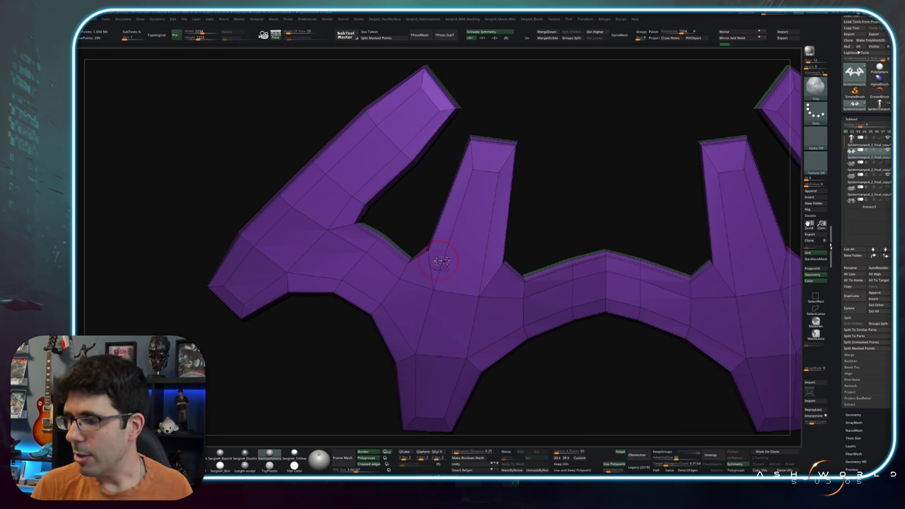
left_click(856, 171)
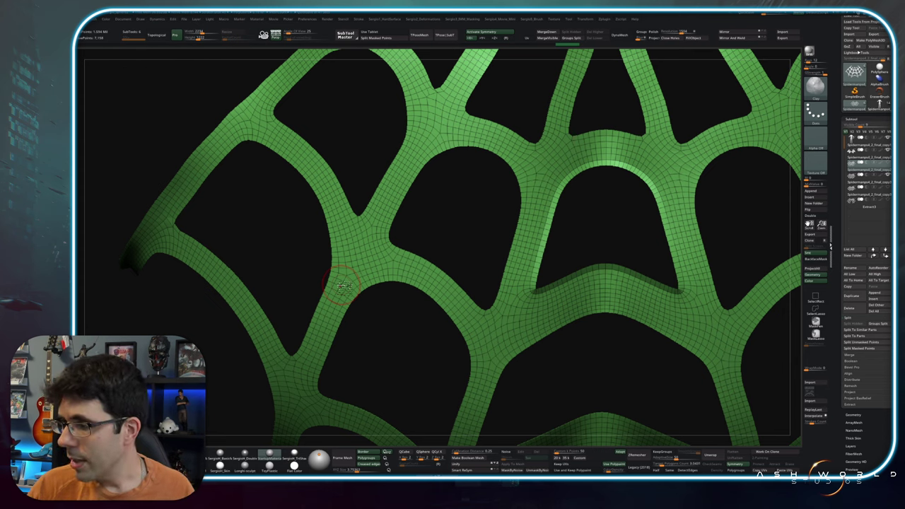
left_click(866, 154)
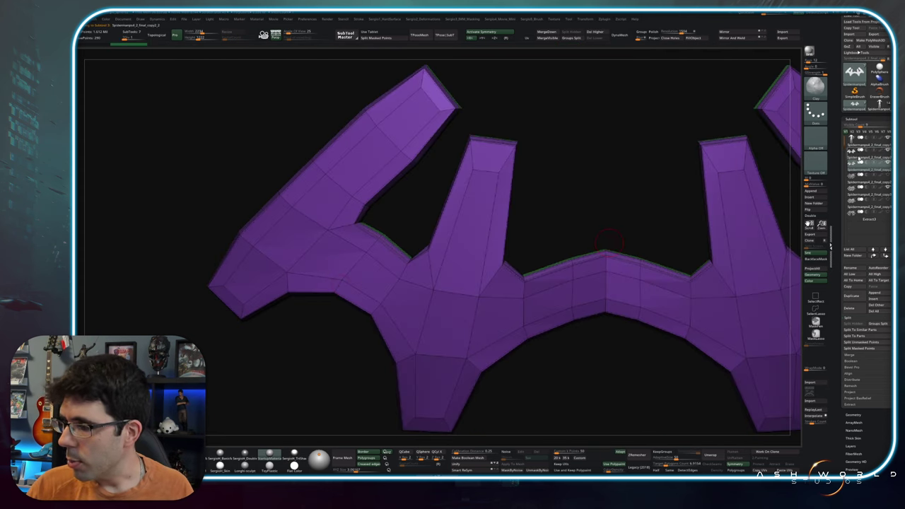
key("d")
key("shift+d")
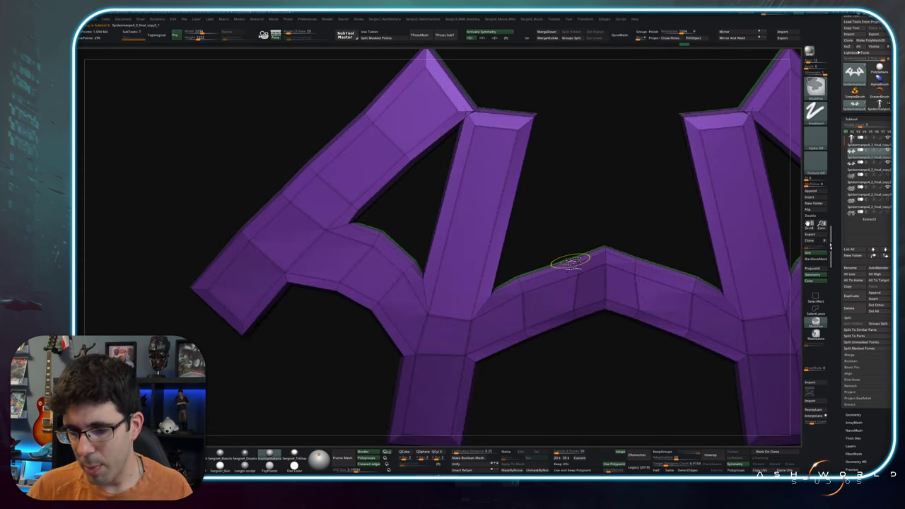
Duplicate the spider emblem and subdivide the copy into a dense mesh.
key("shift+d")
left_click_drag(514, 280, 569, 224, "alt")
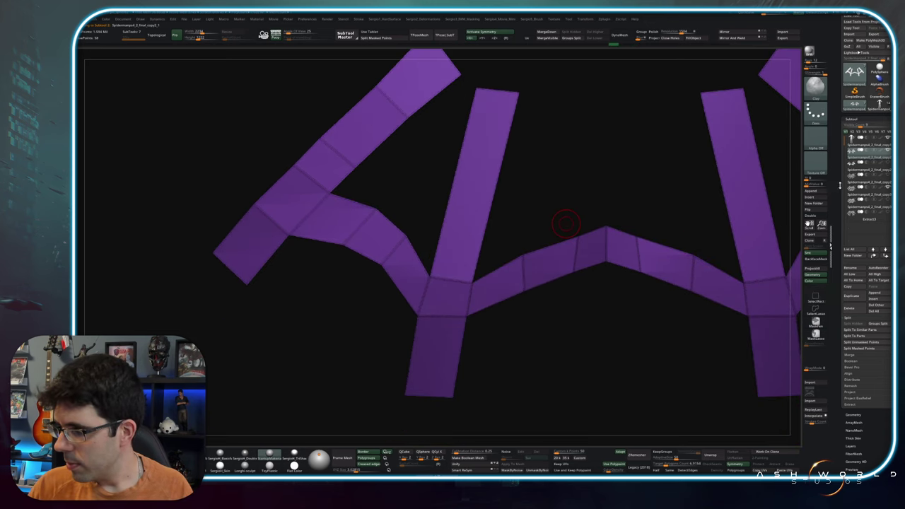
key("ctrl+d")
mouse_move(565, 224)
left_mouse_down()
mouse_move(465, 292)
mouse_move(460, 229)
left_mouse_up()
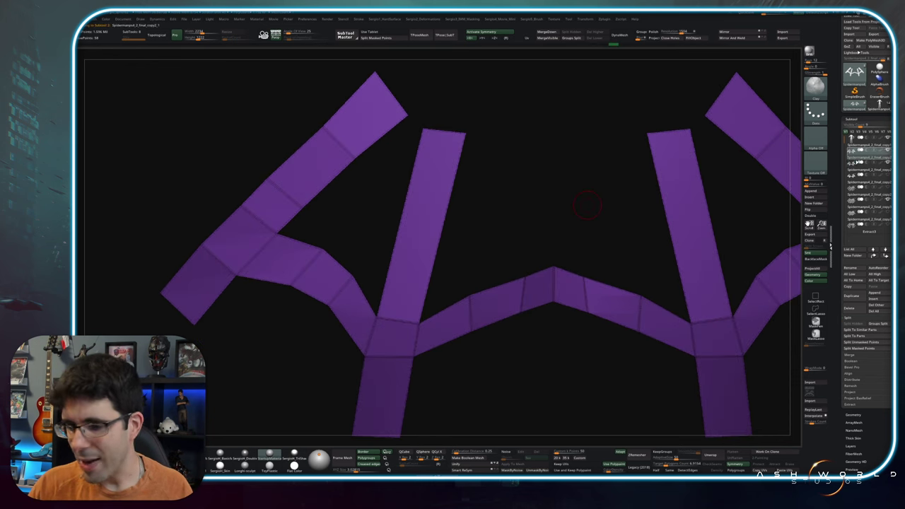
left_click(857, 169)
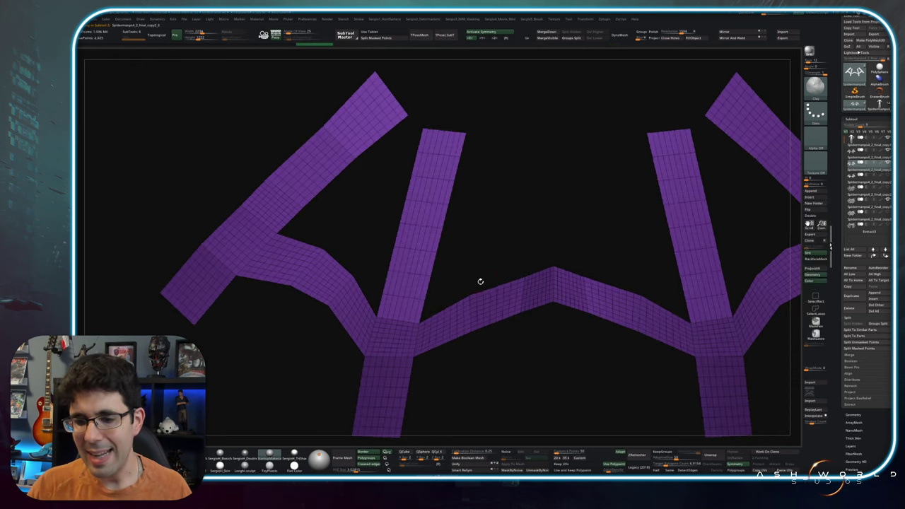
Bend the copy's upper-left leg into a smooth curve and relax the emblem.
left_click_drag(488, 277, 571, 262, "alt")
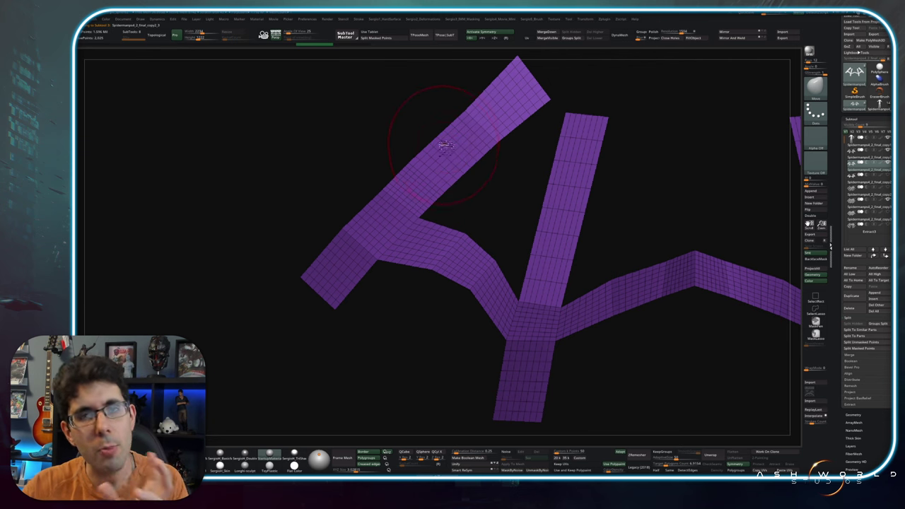
mouse_move(456, 154)
left_mouse_down()
mouse_move(438, 140)
mouse_move(458, 139)
mouse_move(391, 190)
left_mouse_up()
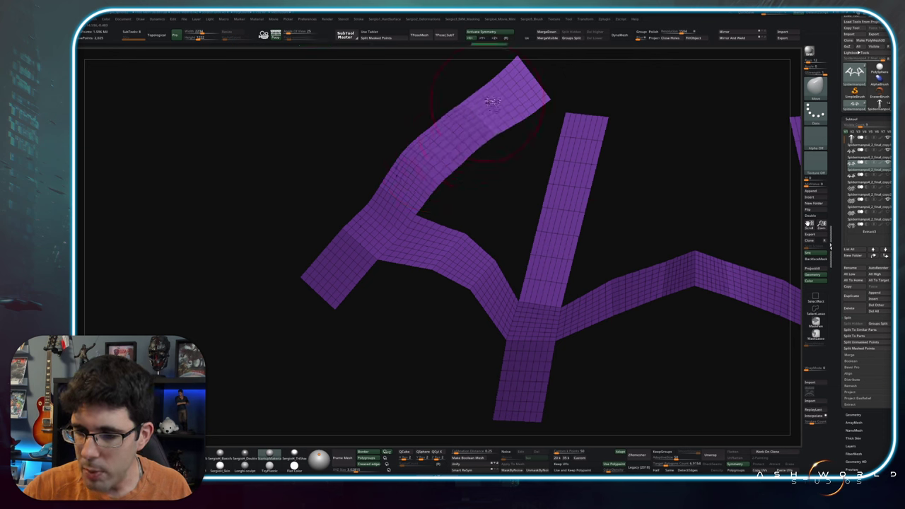
left_click_drag(391, 191, 433, 137)
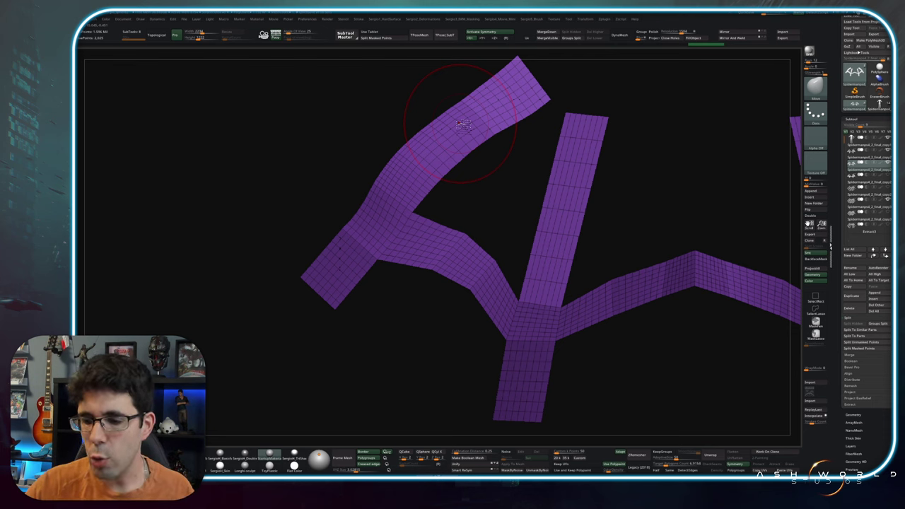
left_click_drag(426, 137, 410, 139)
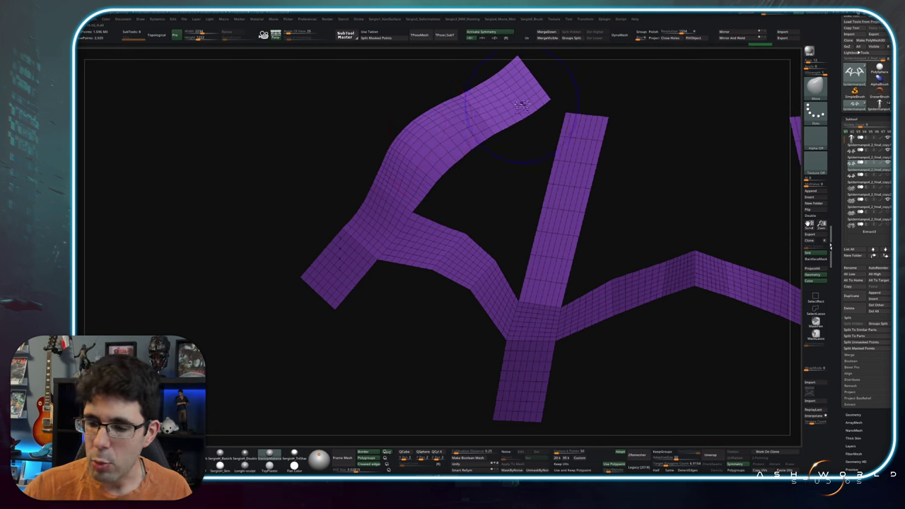
left_click(499, 118)
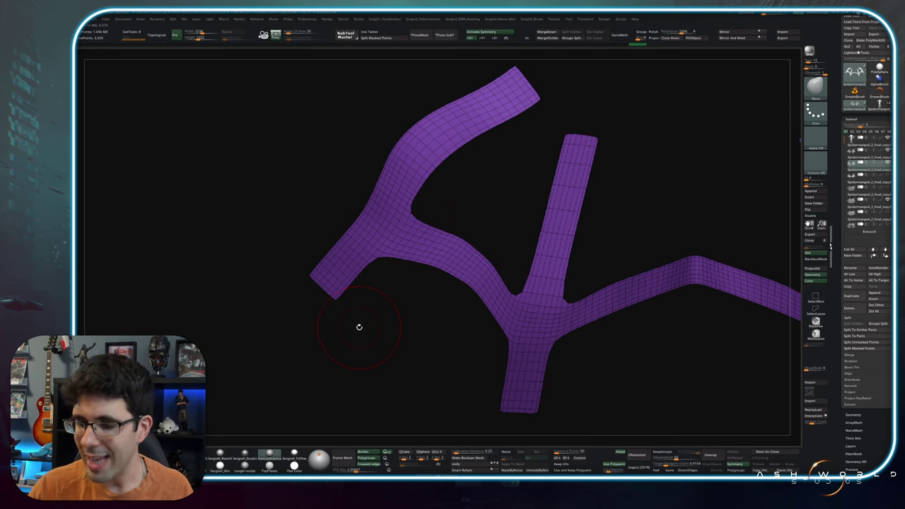
left_click_drag(359, 326, 503, 208)
key("shift+d")
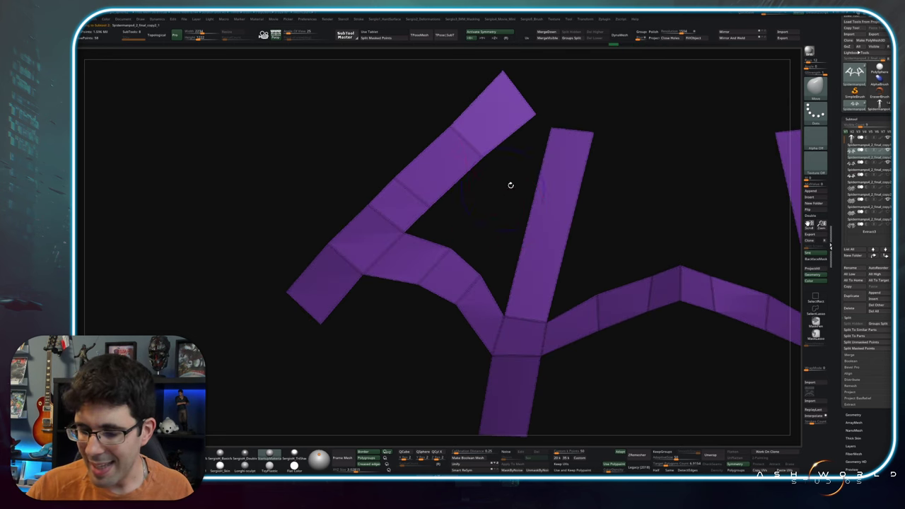
Set the Move brush size and pull the upper-left leg and lower-left block outward.
key("space")
key("s")
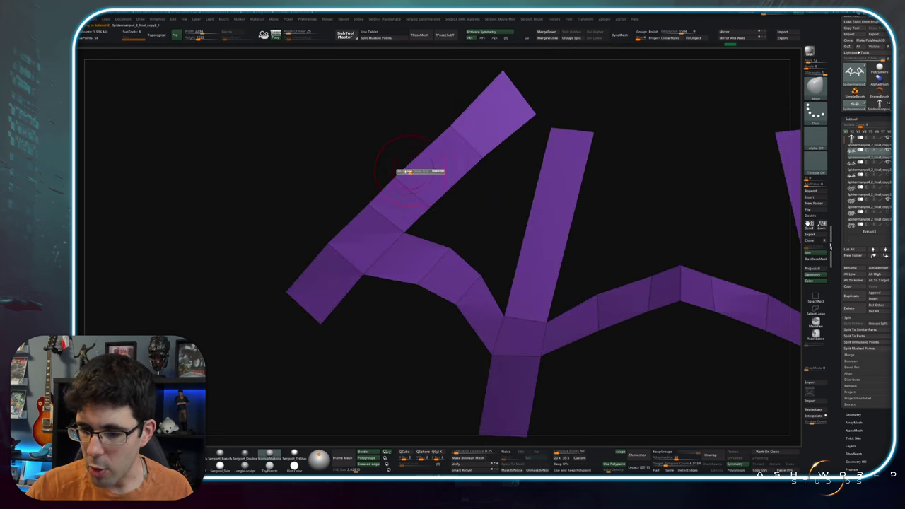
mouse_move(414, 174)
left_mouse_down()
mouse_move(487, 150)
mouse_move(458, 115)
left_mouse_up()
left_click_drag(414, 237, 333, 166)
left_click_drag(396, 174, 384, 132)
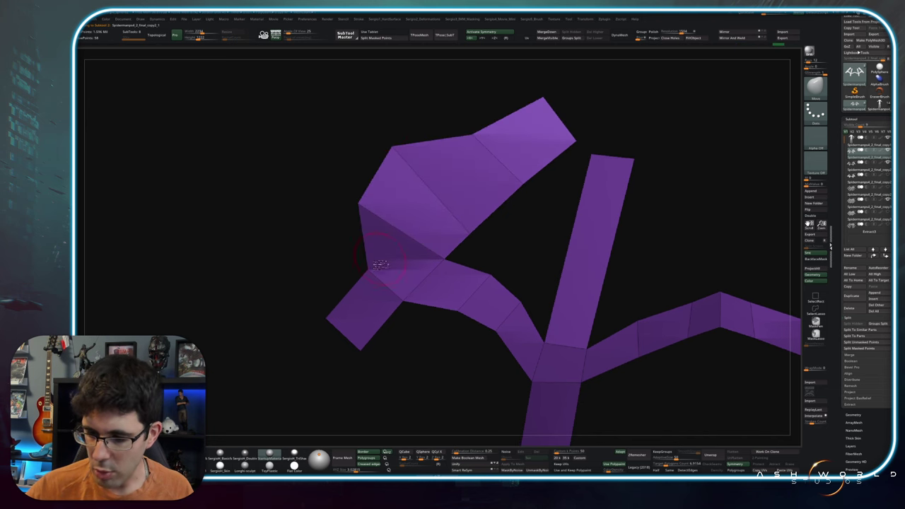
left_click_drag(382, 260, 322, 245)
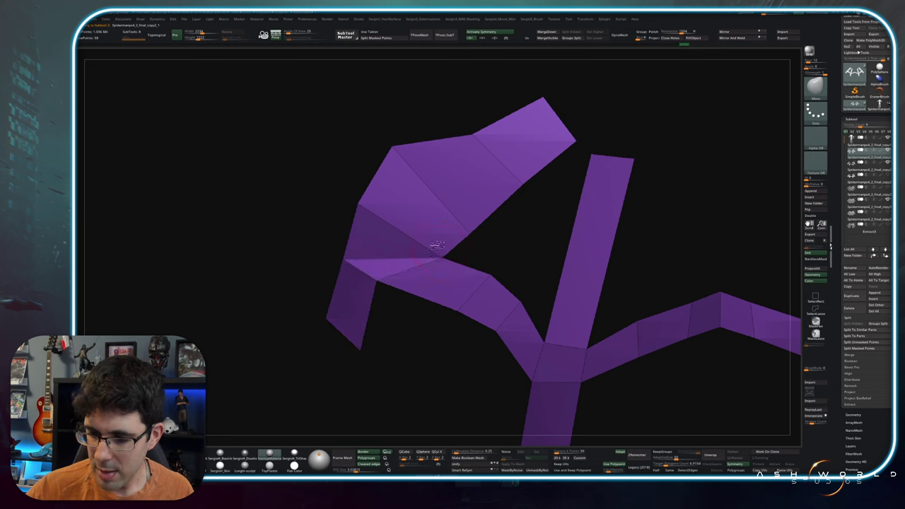
left_click_drag(369, 261, 355, 187)
Lift the upper leg's underside into an arch and preview it smoothed.
left_click_drag(475, 226, 398, 125)
mouse_move(495, 163)
left_mouse_down()
mouse_move(444, 88)
mouse_move(487, 141)
left_mouse_up()
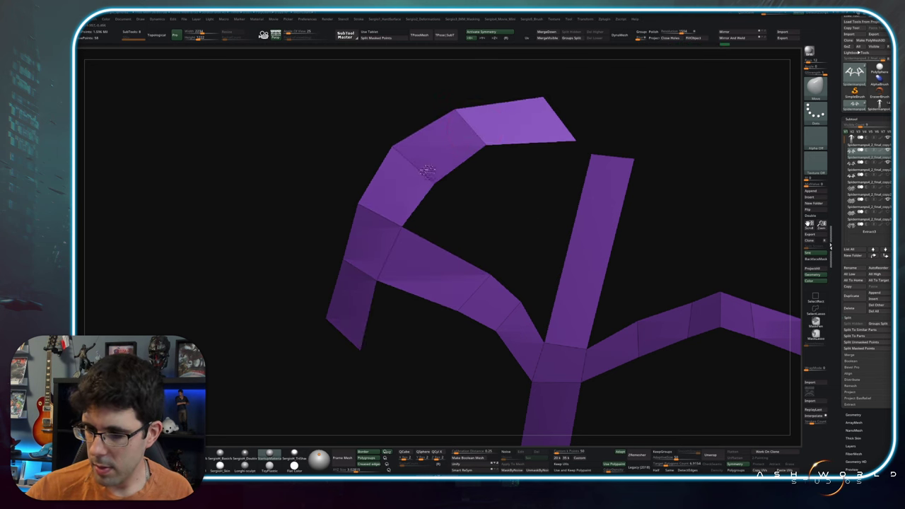
left_click_drag(426, 181, 415, 162)
left_click_drag(362, 213, 333, 256)
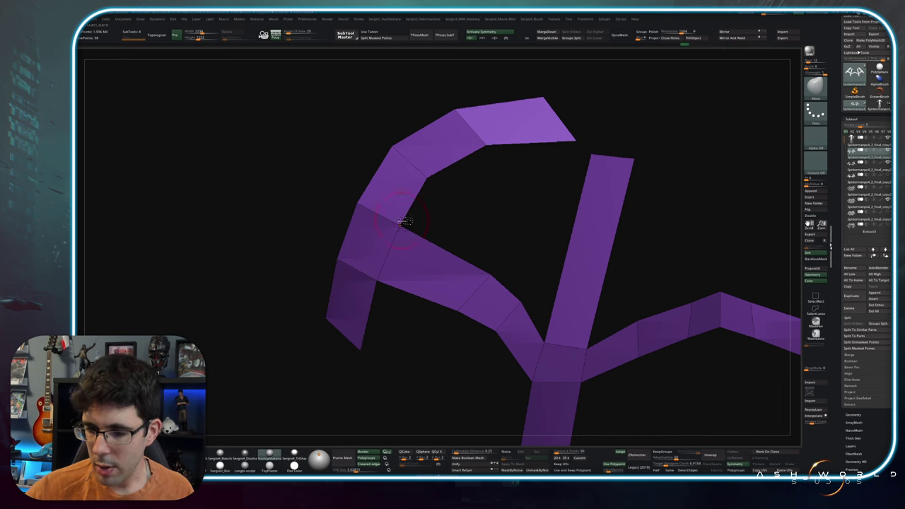
key("d")
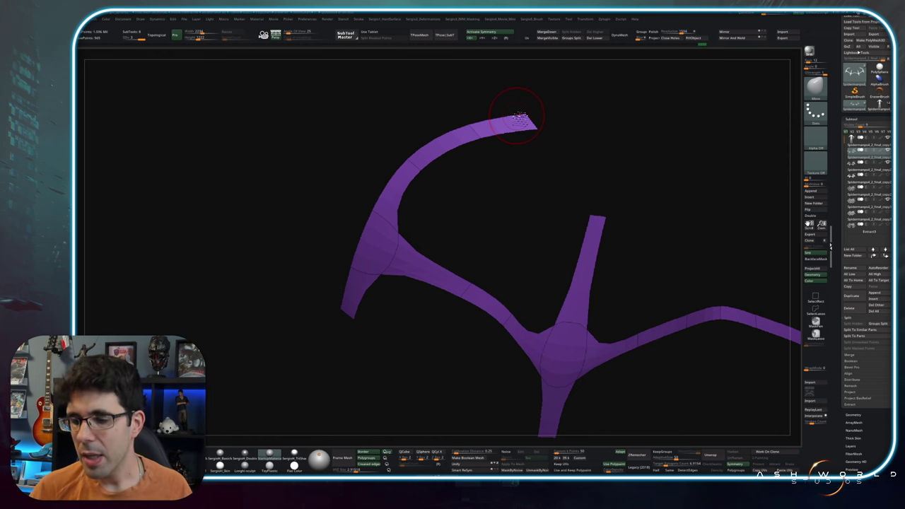
left_click_drag(525, 238, 520, 245)
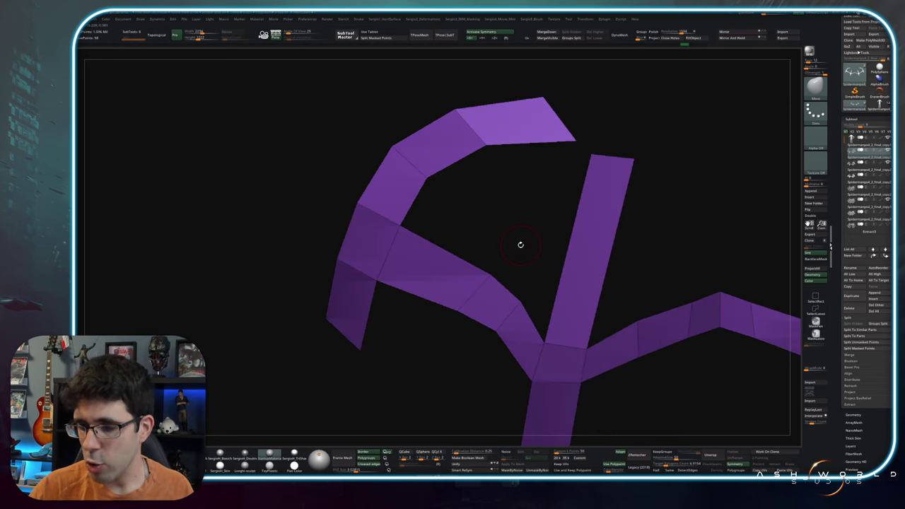
Show the strand's ZSphere handles with skin preview and move an arc handle up-left.
key("d")
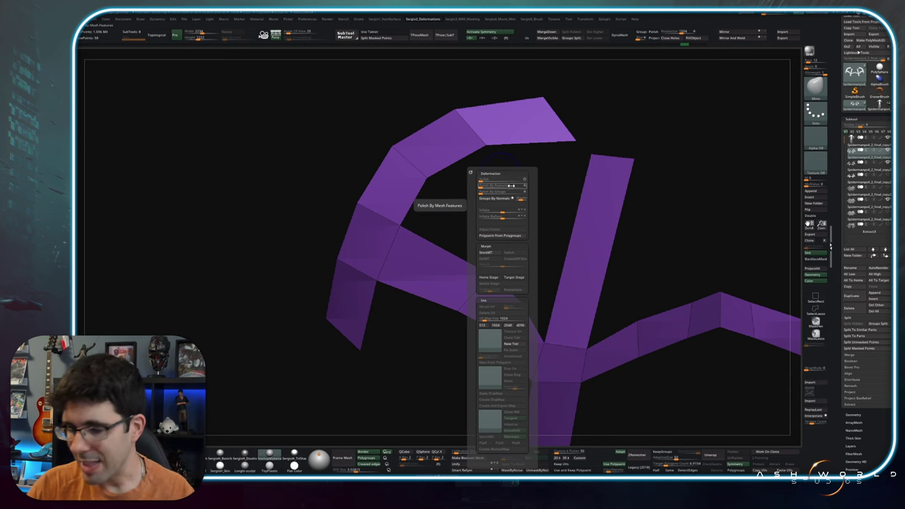
key("d")
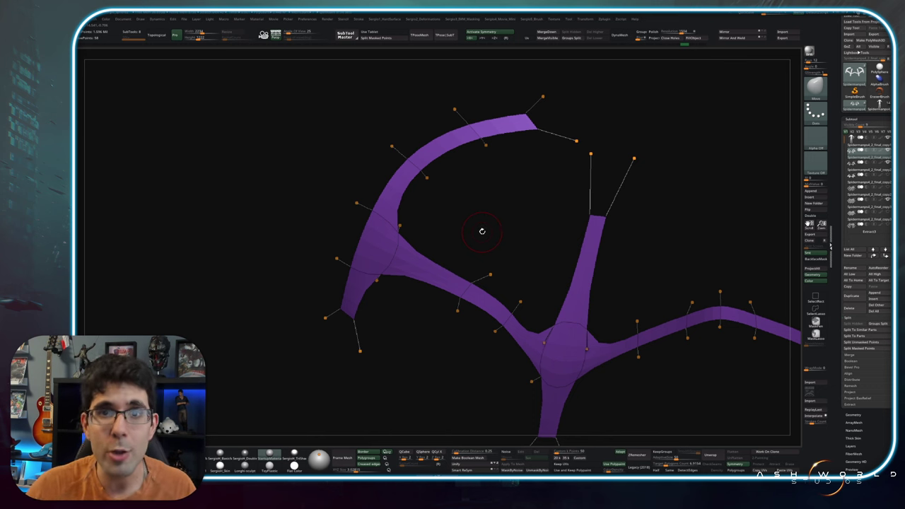
left_click_drag(407, 152, 428, 177, "alt")
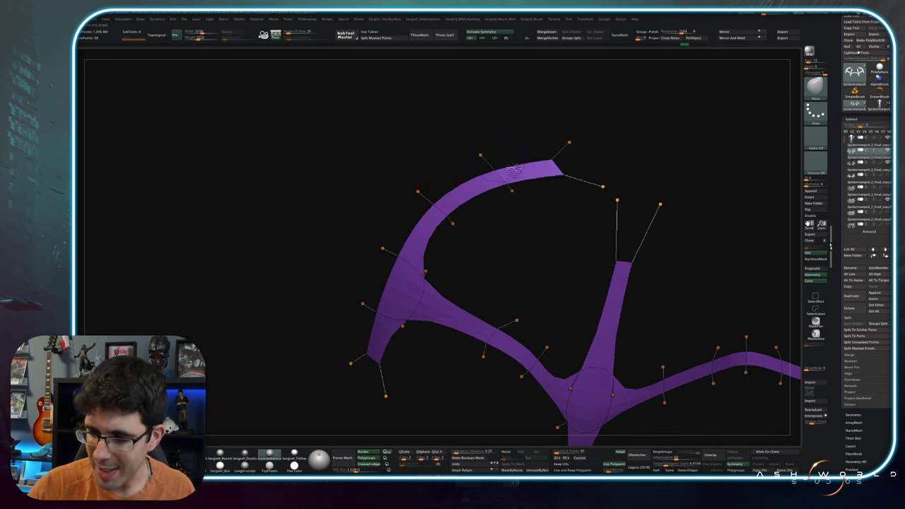
key("a")
key("a")
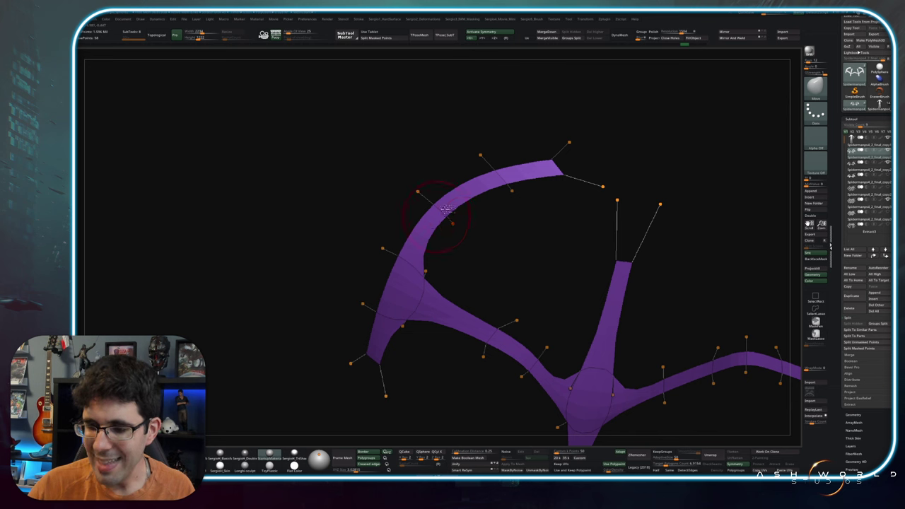
left_click_drag(417, 191, 384, 157)
Push the left handles outward and reshape the arc's inner curve and upper-left point.
mouse_move(382, 253)
left_mouse_down()
mouse_move(403, 262)
mouse_move(384, 252)
mouse_move(333, 262)
left_mouse_up()
left_click_drag(387, 311, 371, 316)
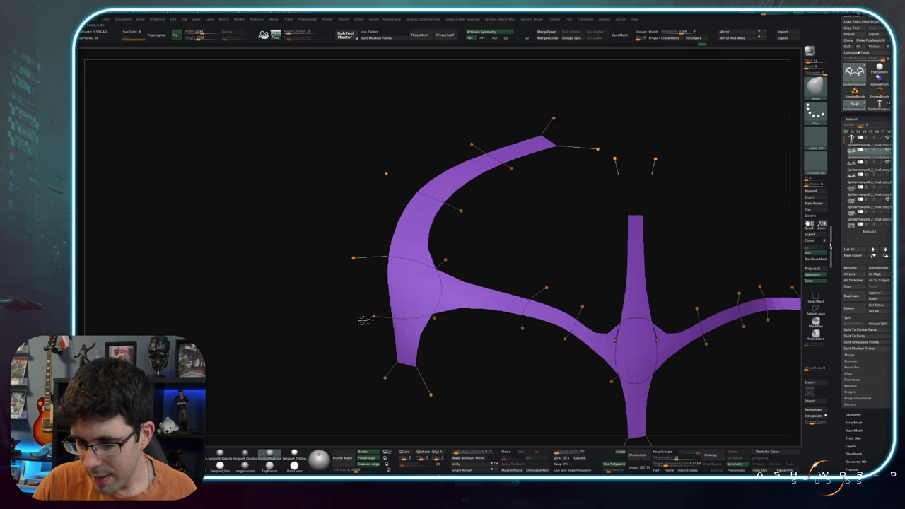
left_click_drag(443, 141, 485, 135)
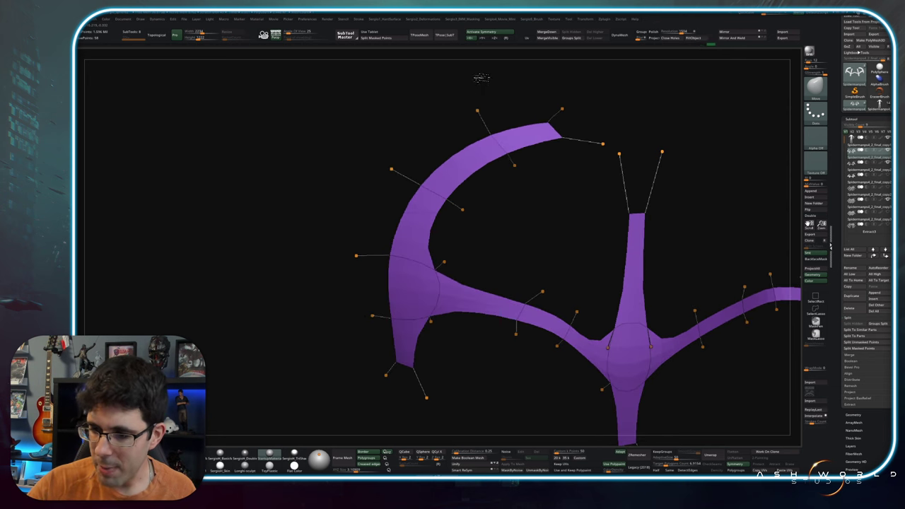
left_click_drag(464, 205, 478, 222)
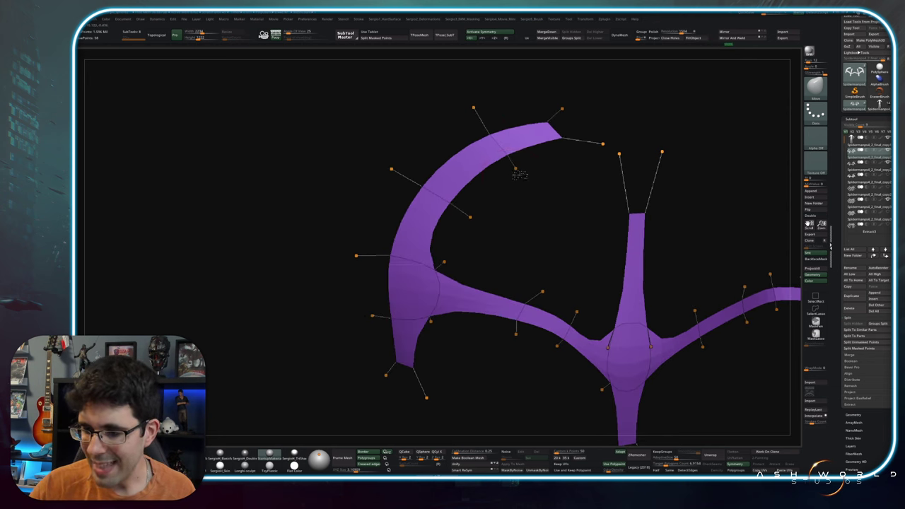
left_click_drag(389, 162, 360, 142)
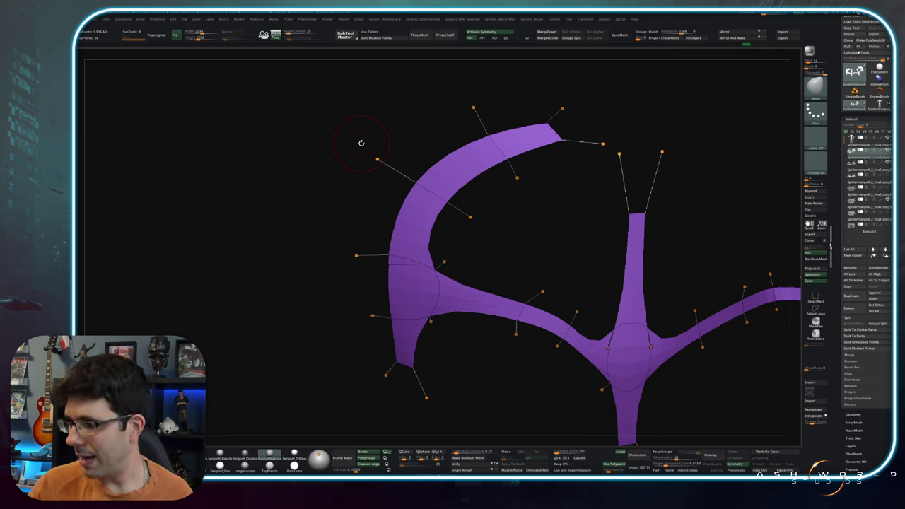
mouse_move(547, 233)
left_mouse_down()
mouse_move(561, 247)
mouse_move(547, 237)
left_mouse_up()
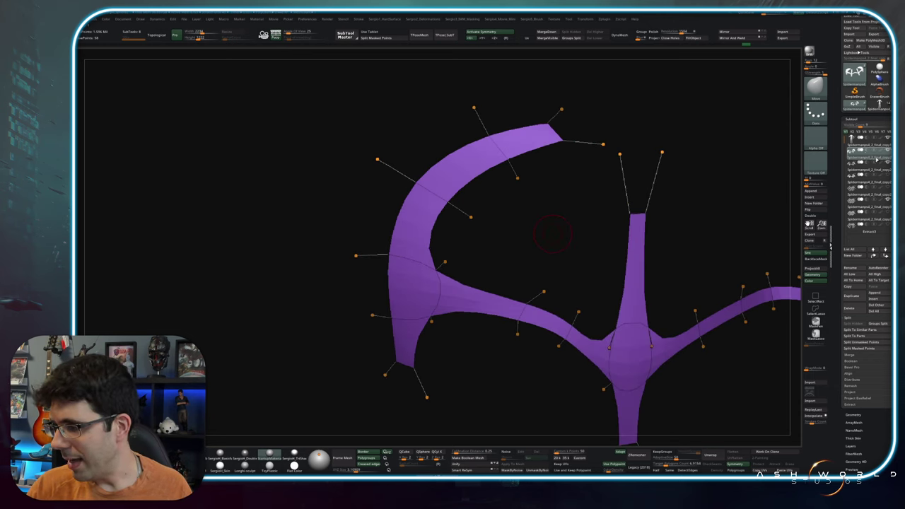
left_click(870, 165)
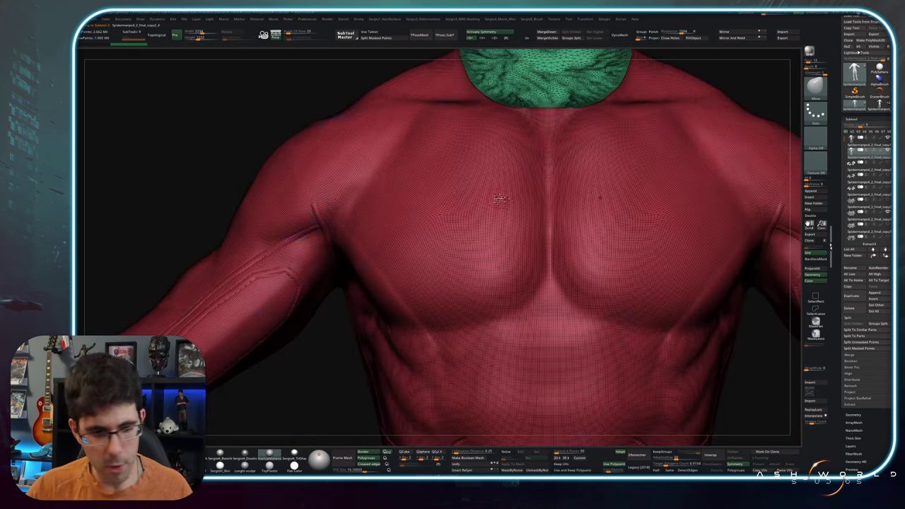
Select the dark web-pattern torso copy in the SubTool list and expand the Geometry palette.
left_click(859, 119)
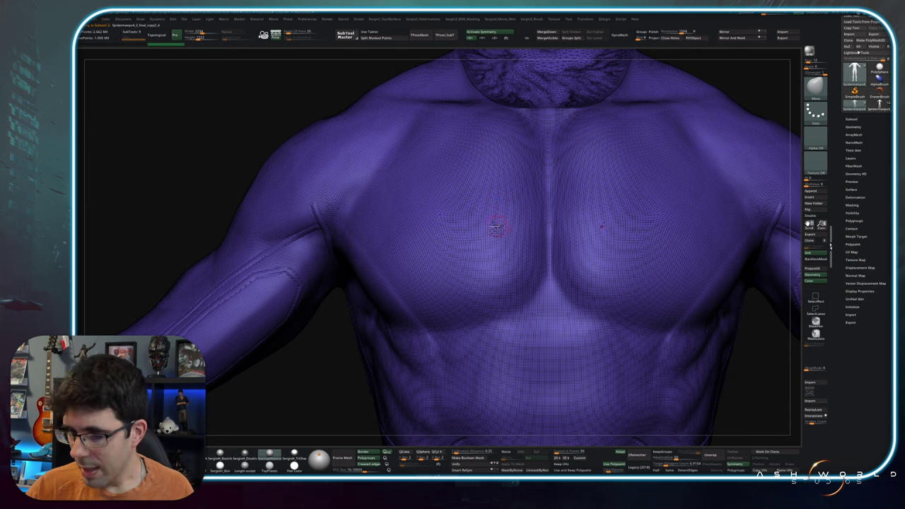
right_click_drag(589, 238, 536, 255)
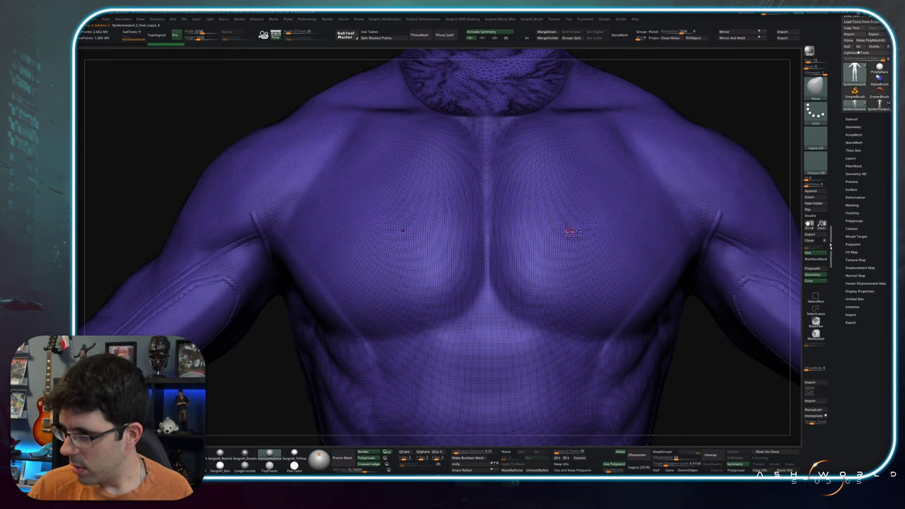
left_click(852, 119)
left_click(856, 141)
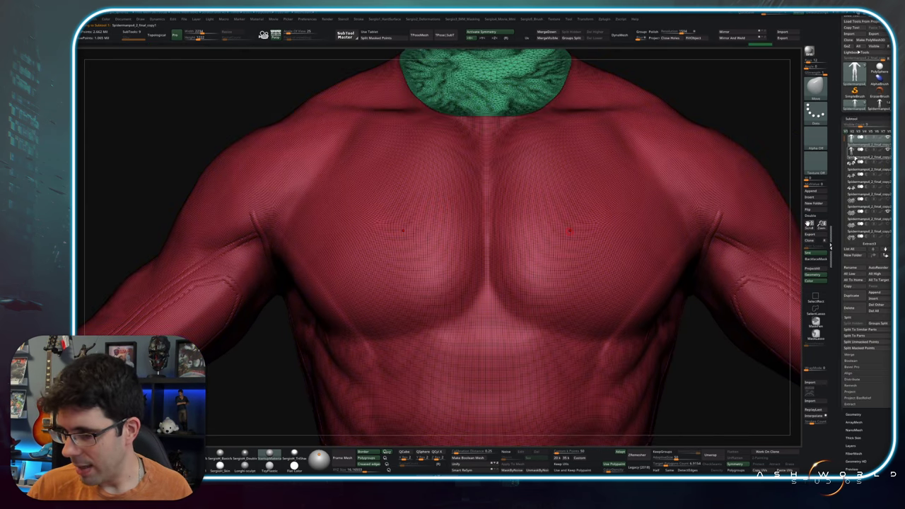
left_click(854, 161)
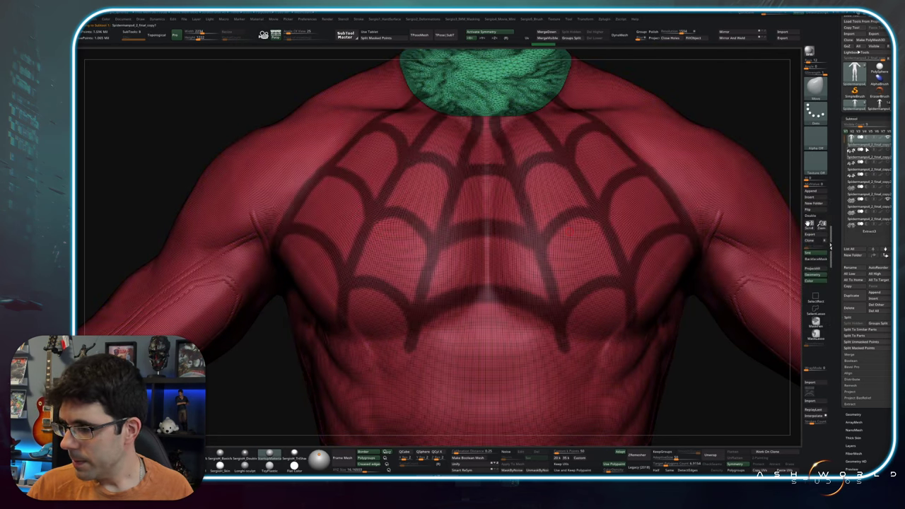
left_click(864, 144)
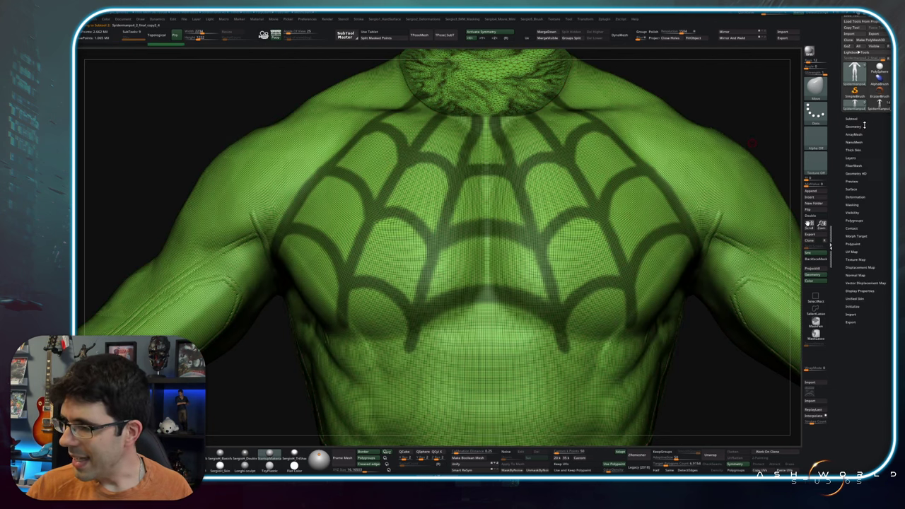
left_click(852, 118)
left_click(855, 125)
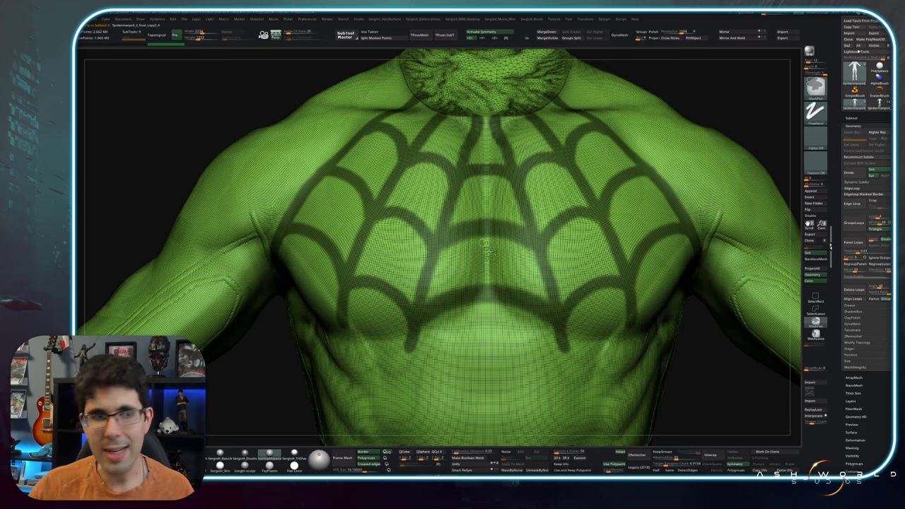
Isolate the web strand polygroup on the chest, inverting which part stays visible.
scroll(508, 280, "up", 3)
scroll(507, 280, "up", 1)
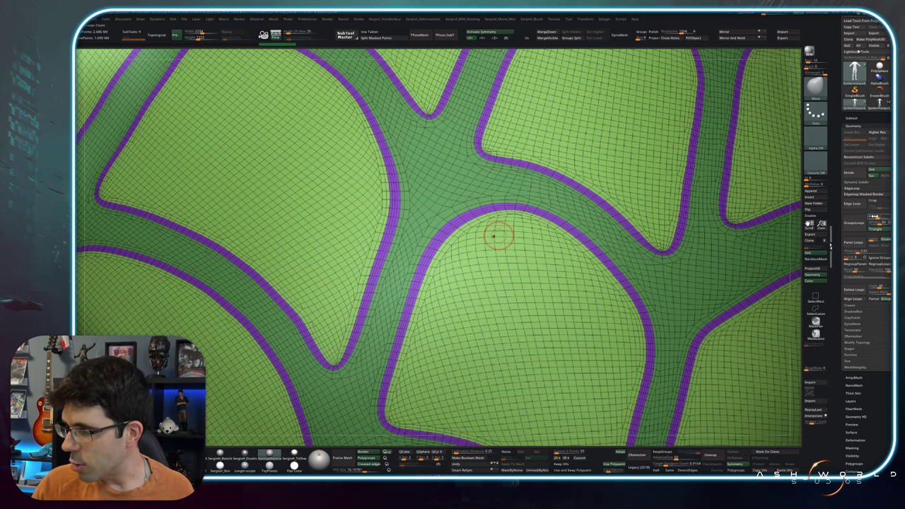
scroll(410, 220, "up", 5)
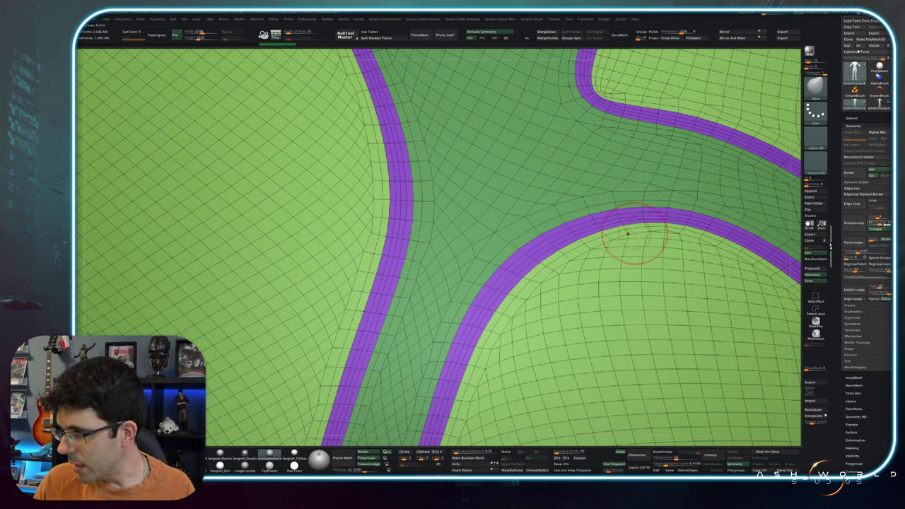
right_click_drag(628, 233, 515, 246)
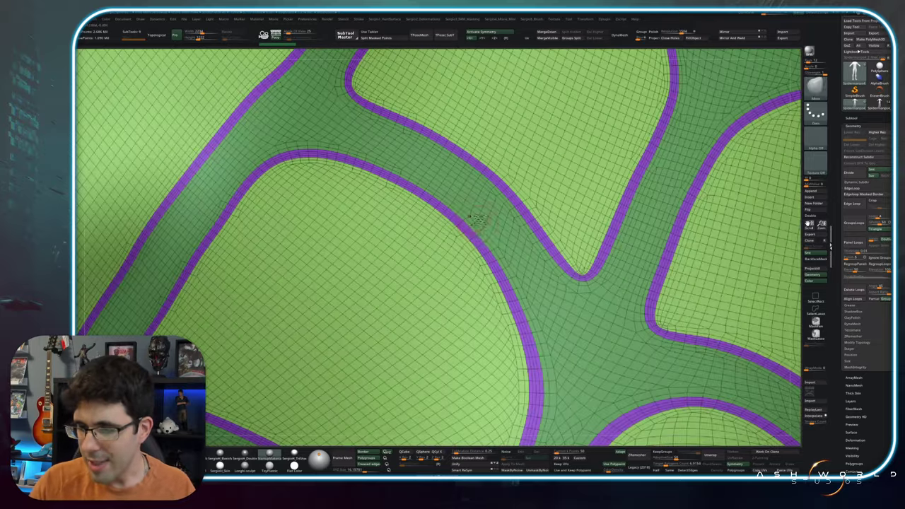
left_click(518, 245, "ctrl")
key("w")
key("q")
Turn off Polyframe and orbit to a side view to inspect the raised web.
mouse_move(518, 245)
right_mouse_down()
mouse_move(541, 244)
mouse_move(499, 233)
right_mouse_up()
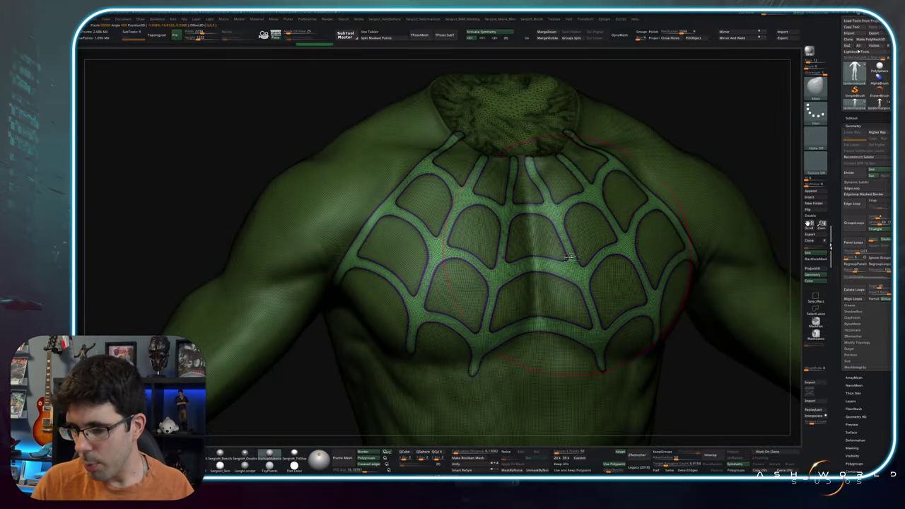
key("shift+f")
mouse_move(565, 256)
right_mouse_down()
mouse_move(577, 275)
mouse_move(594, 278)
mouse_move(520, 238)
mouse_move(516, 277)
mouse_move(509, 249)
mouse_move(563, 277)
mouse_move(599, 268)
right_mouse_up()
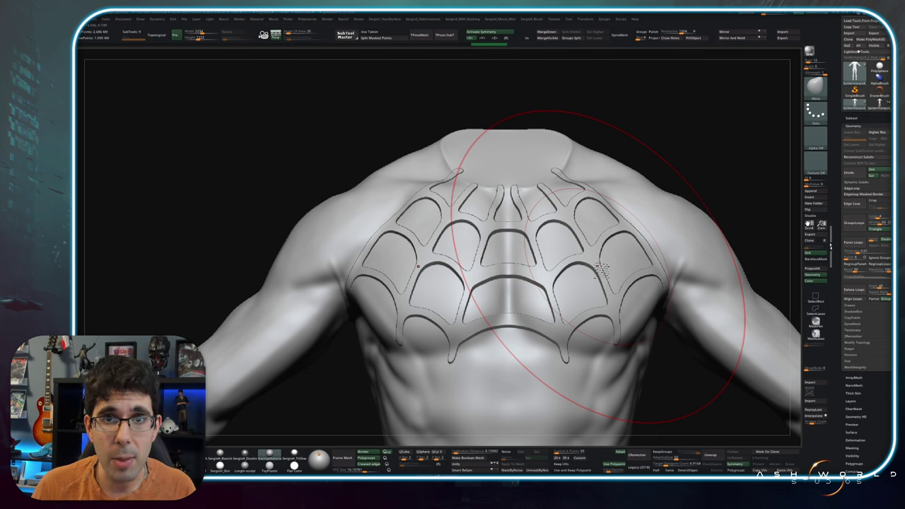
Compare the flat dark web pattern and the raised web shell subtools in the SubTool list.
left_click(854, 118)
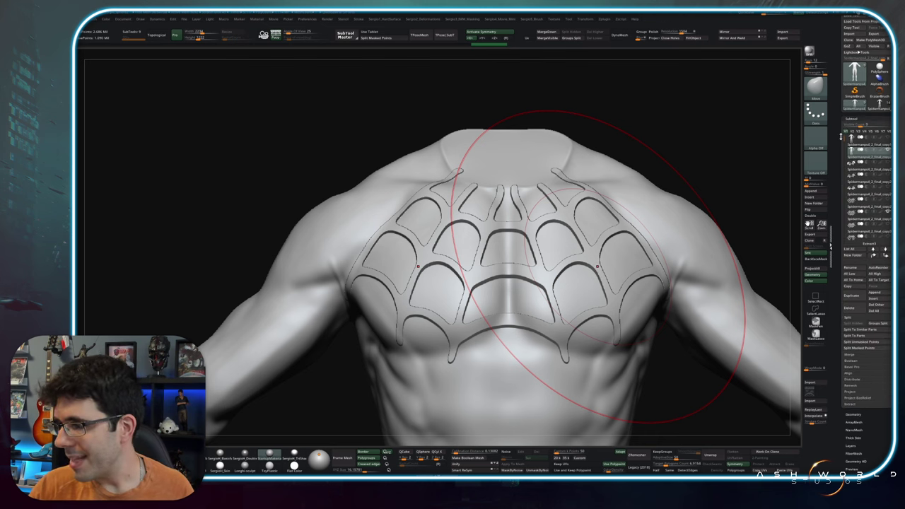
mouse_move(868, 296)
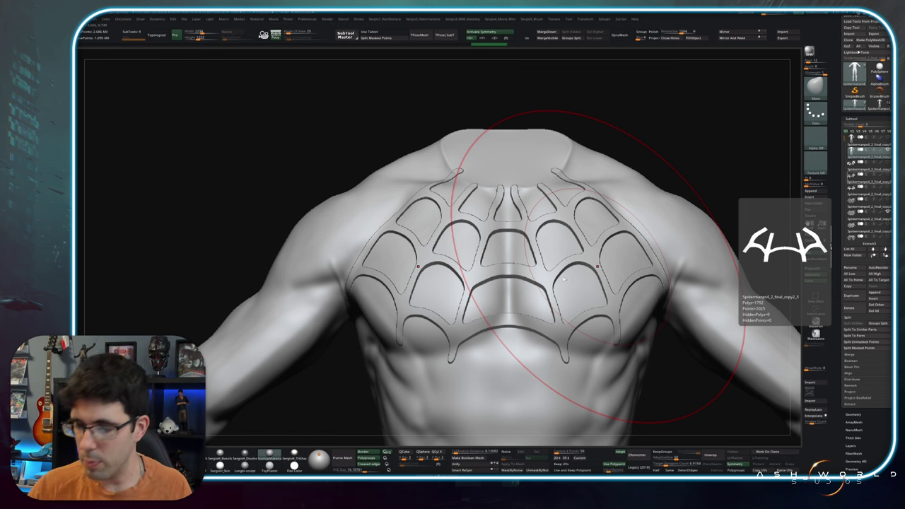
right_click_drag(523, 283, 526, 266)
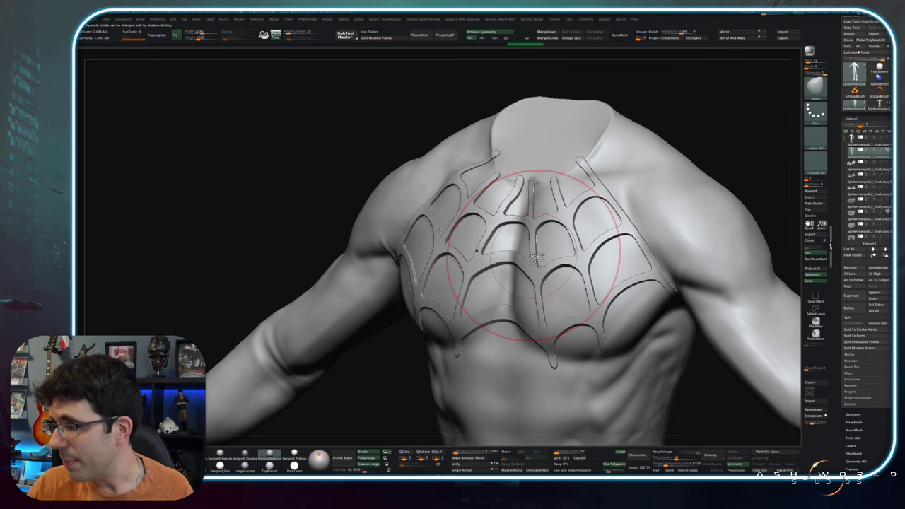
left_click(851, 139)
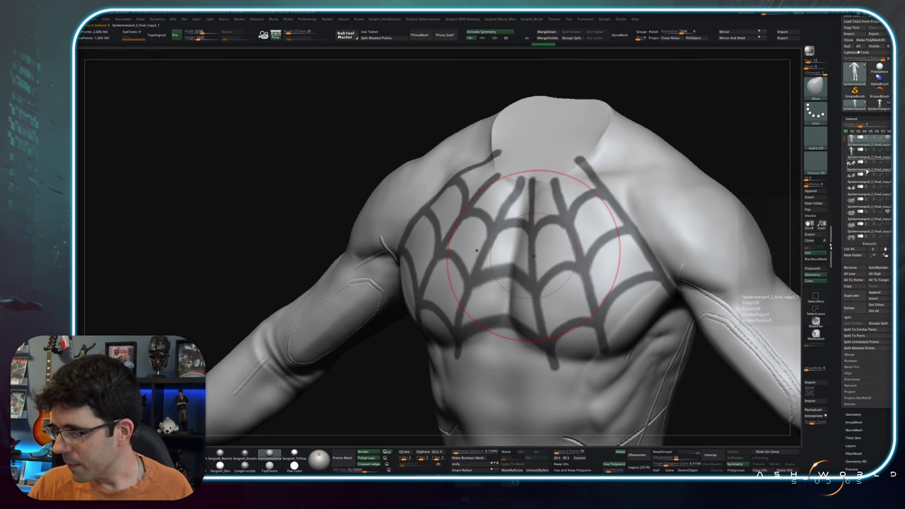
left_click(870, 174)
left_click(886, 213)
left_click(869, 219)
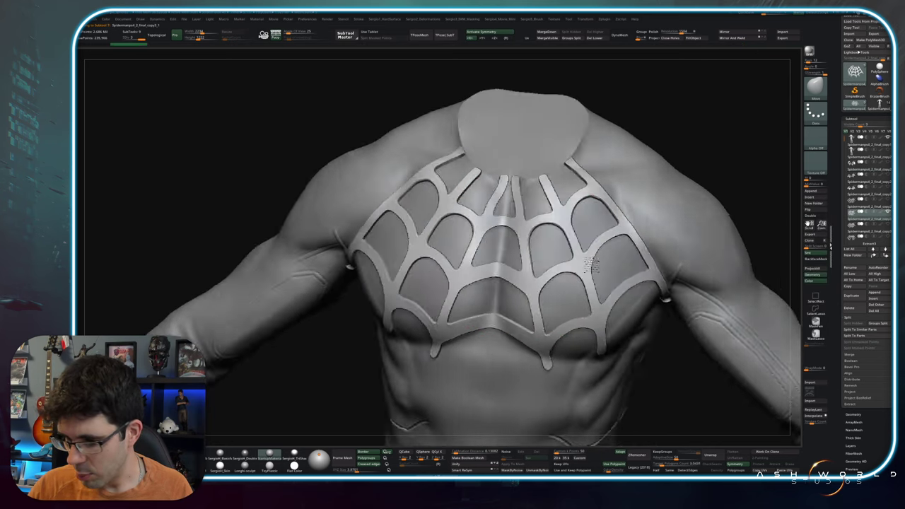
Check the bat emblem and fragmented web pieces, then make the full thick spider-web piece active.
right_click_drag(590, 263, 628, 228)
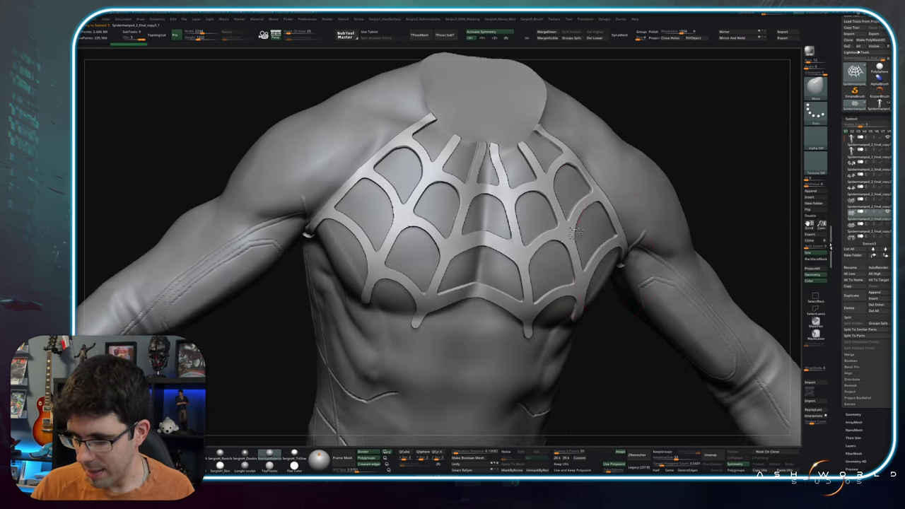
left_click(868, 200)
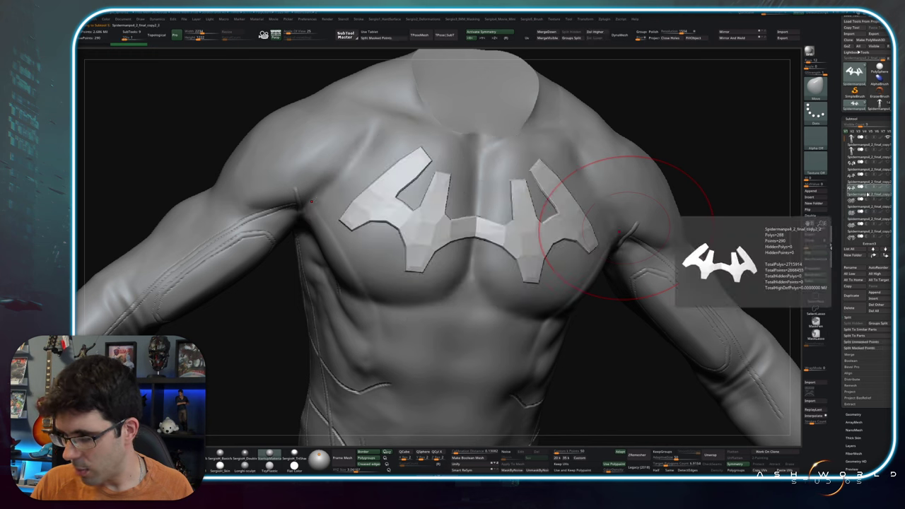
left_click(868, 207)
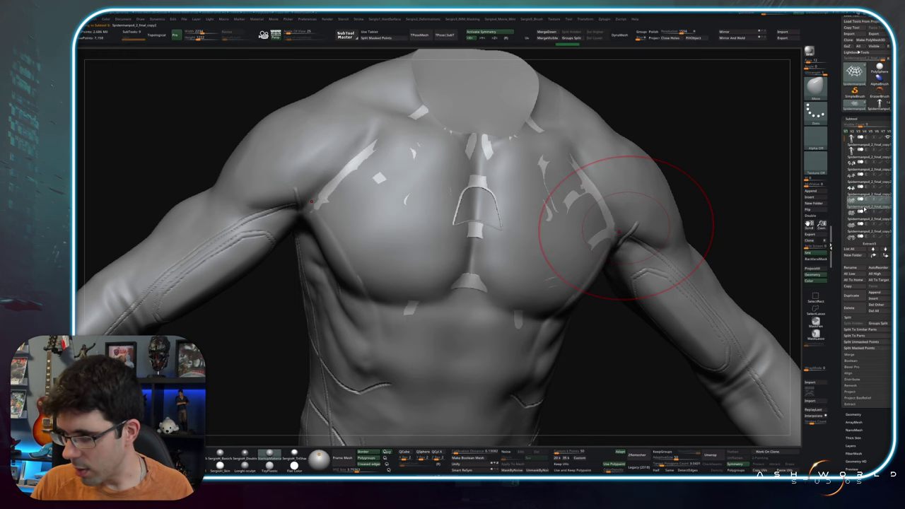
left_click(877, 228)
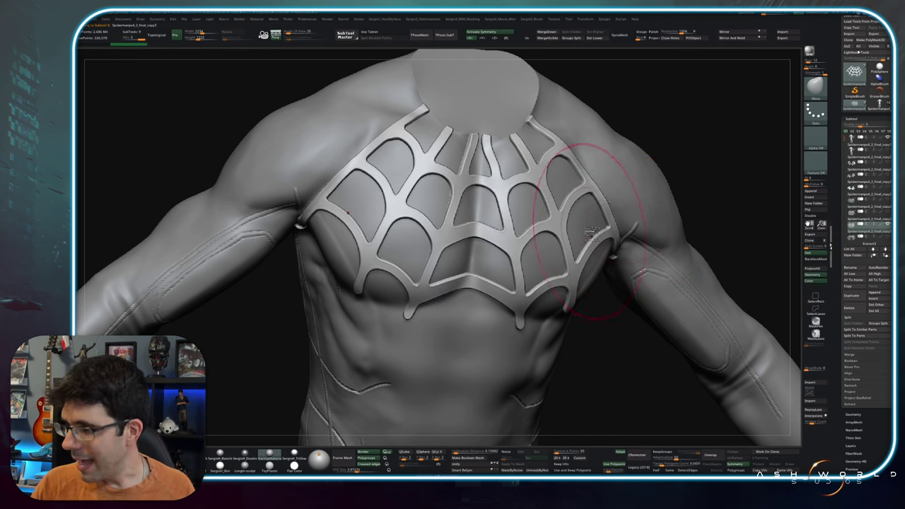
Zoom and orbit around the spider-web chest piece to examine it from the front.
right_click_drag(586, 262, 520, 262, "ctrl")
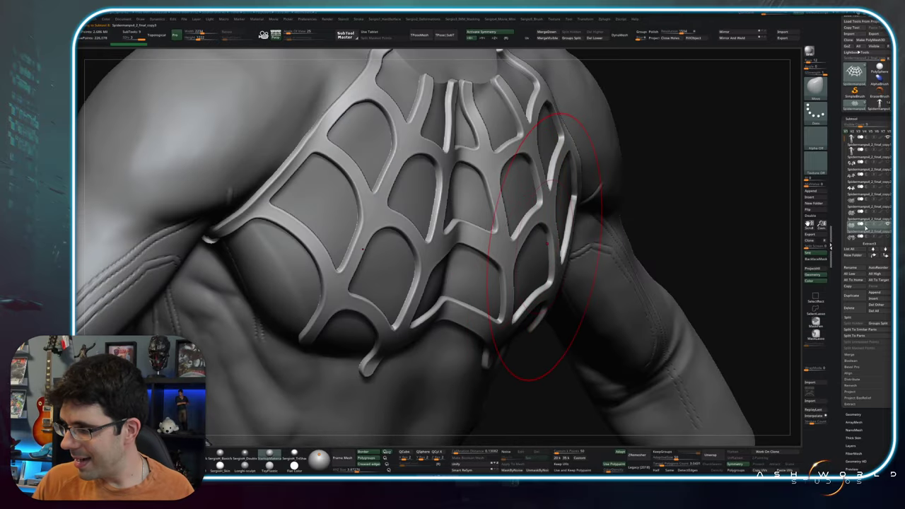
mouse_move(561, 264)
right_mouse_down("shift")
mouse_move(537, 265)
mouse_move(598, 263)
right_mouse_up("shift")
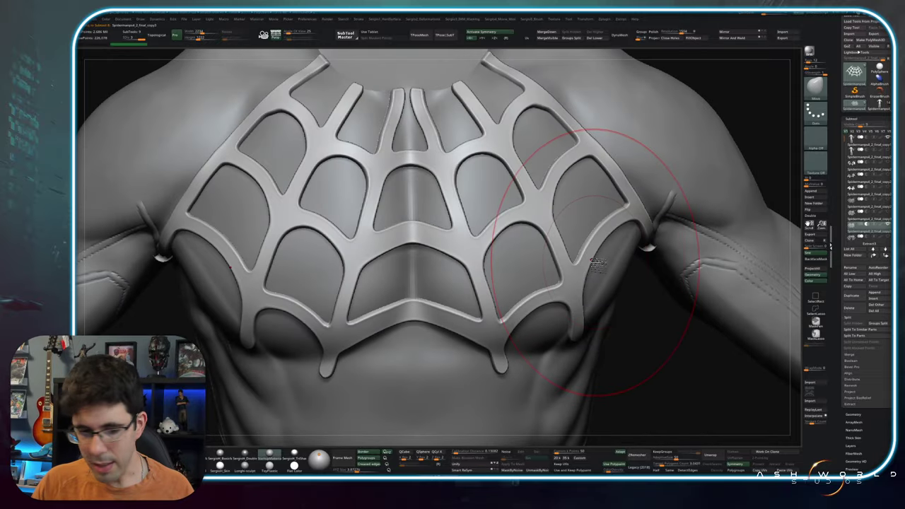
mouse_move(597, 263)
right_mouse_down()
mouse_move(600, 328)
mouse_move(576, 240)
mouse_move(527, 251)
right_mouse_up()
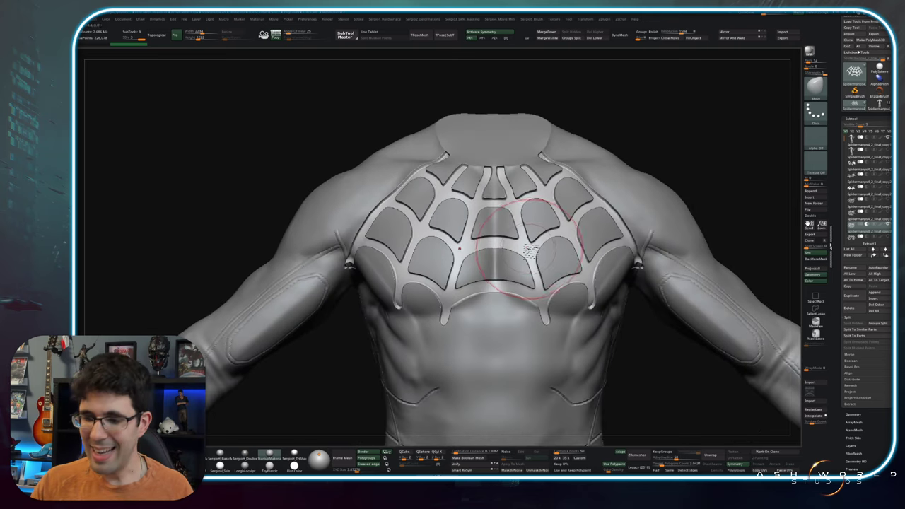
mouse_move(527, 251)
right_mouse_down()
mouse_move(536, 263)
mouse_move(576, 237)
mouse_move(542, 244)
mouse_move(677, 196)
right_mouse_up()
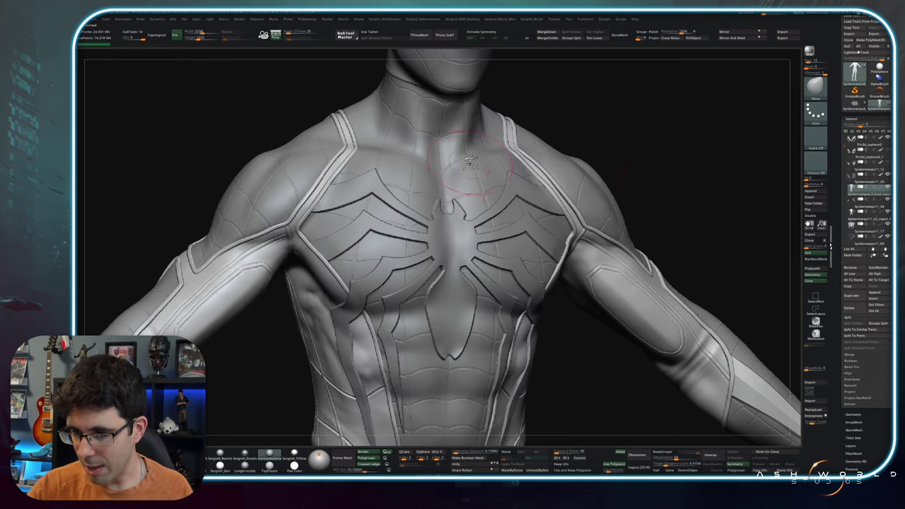
right_click_drag(470, 159, 467, 145)
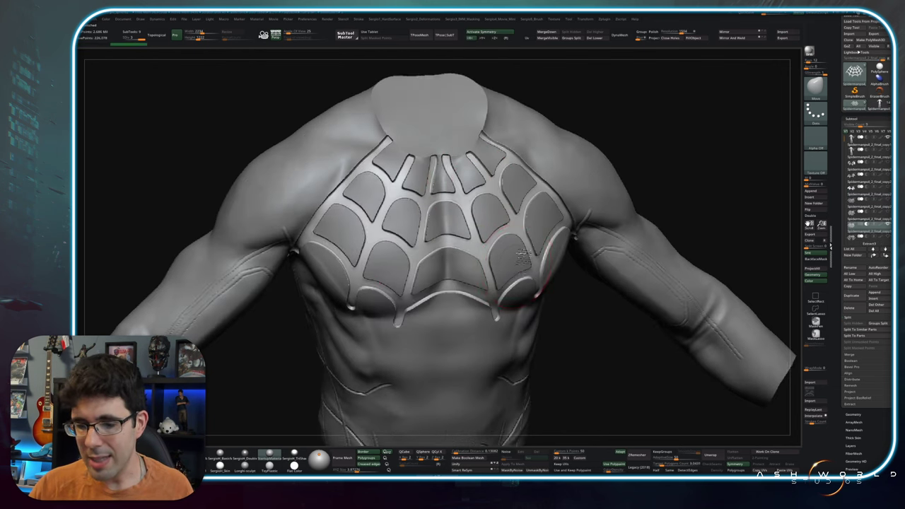
Delete the flat inner web panels, return to a front view, and select the bat emblem piece.
right_click_drag(503, 248, 527, 244)
right_click_drag(656, 204, 642, 203)
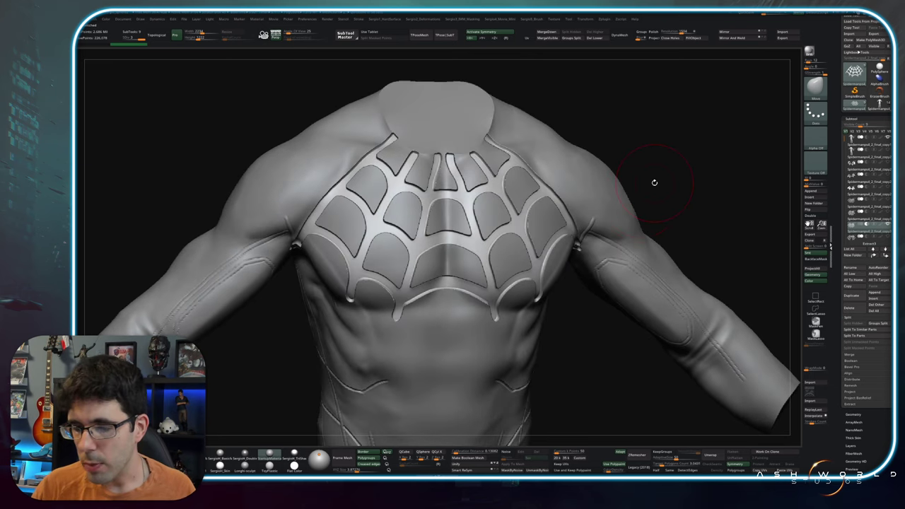
right_click_drag(654, 183, 486, 251)
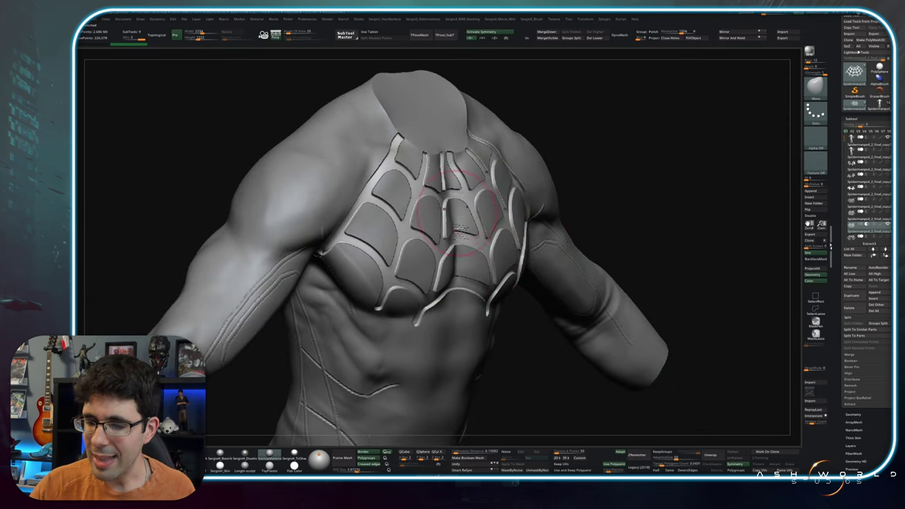
right_click_drag(470, 212, 473, 223)
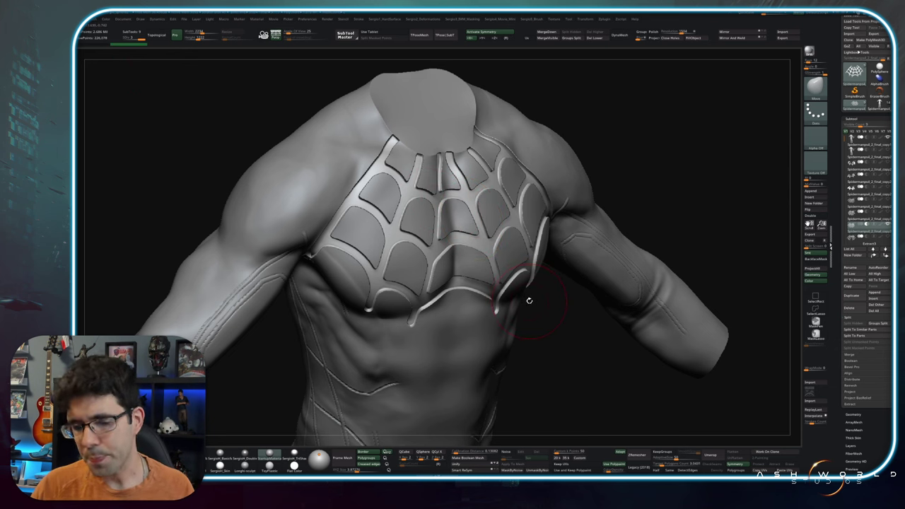
left_click(529, 301, "ctrl+shift")
mouse_move(528, 300)
left_mouse_down()
mouse_move(526, 275)
mouse_move(483, 263)
left_mouse_up()
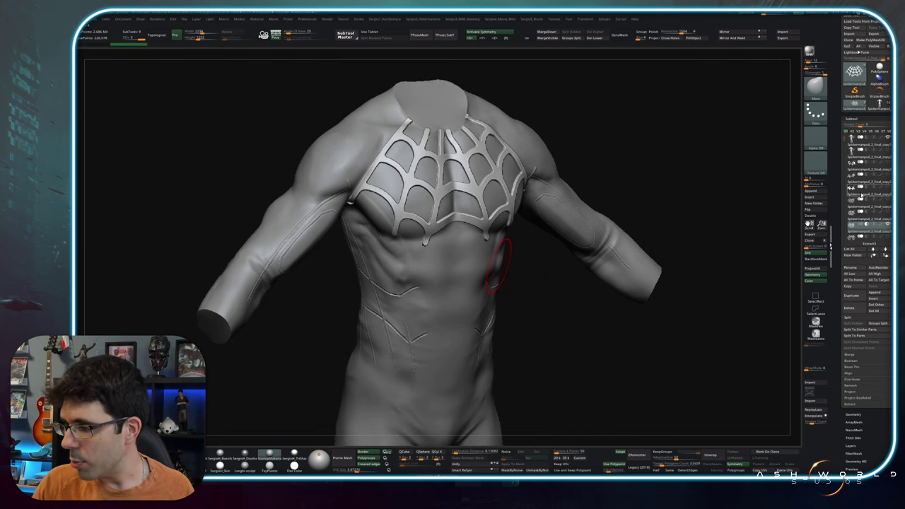
left_click(864, 201)
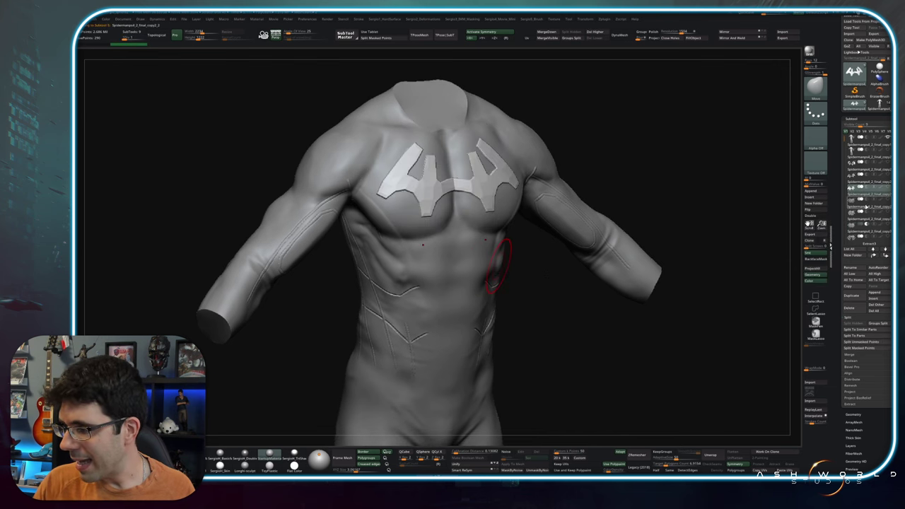
Solo the spider-web subtool, try Panel Loops from the Hard Surface menu, then undo it.
left_click(854, 205)
key("f")
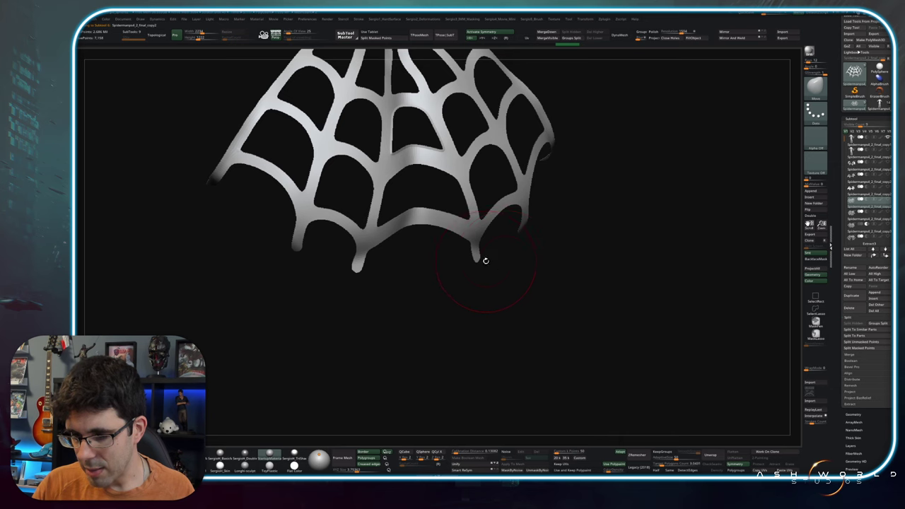
mouse_move(485, 261)
left_mouse_down()
mouse_move(461, 263)
mouse_move(507, 259)
mouse_move(507, 242)
left_mouse_up()
key("space")
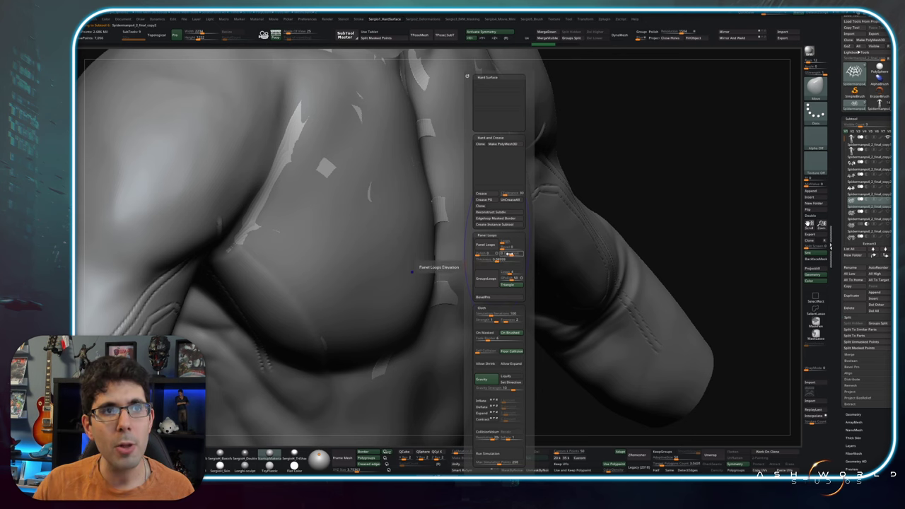
left_click(485, 244)
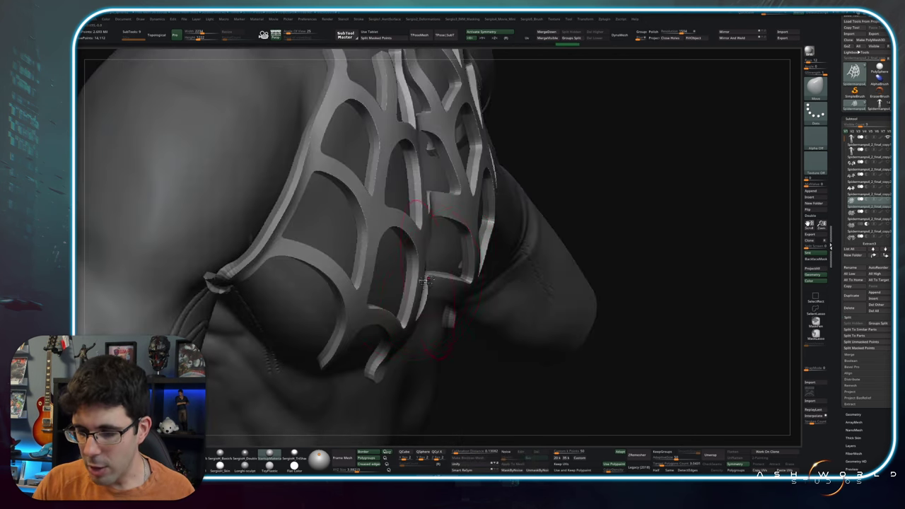
right_click_drag(423, 280, 415, 284)
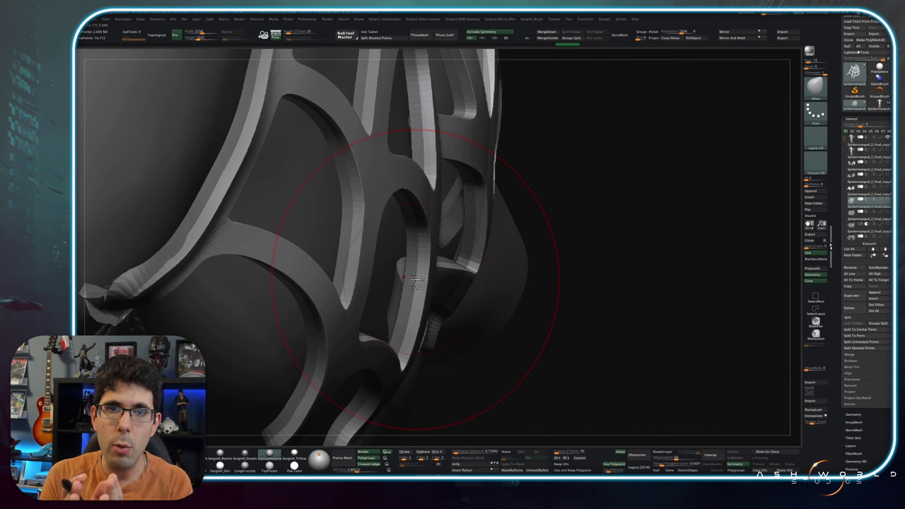
key("ctrl+a")
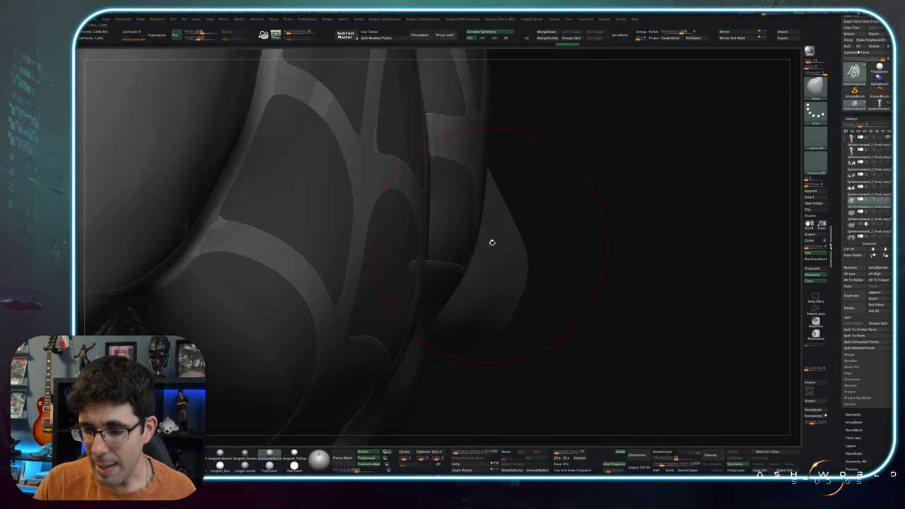
Raise the panel Elevation, rerun Panel Loops and check the thicker web from the side.
key("space")
key("1")
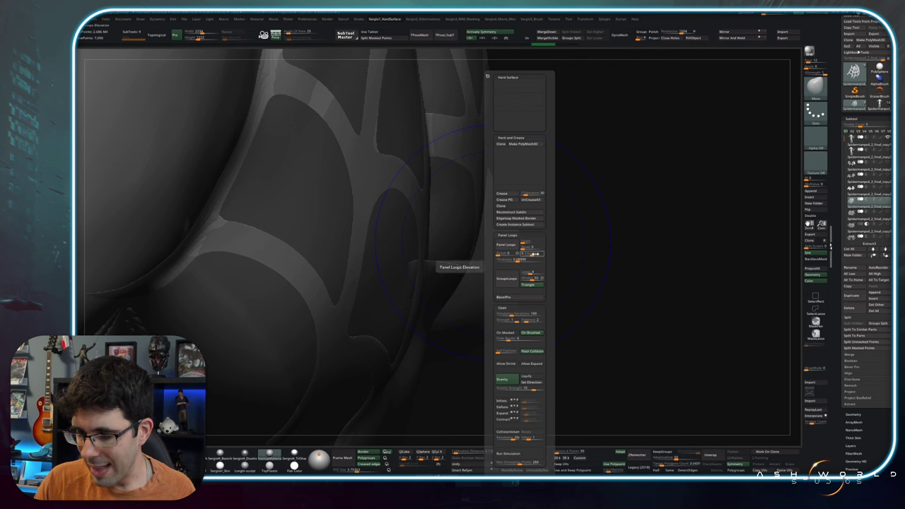
left_click(515, 246)
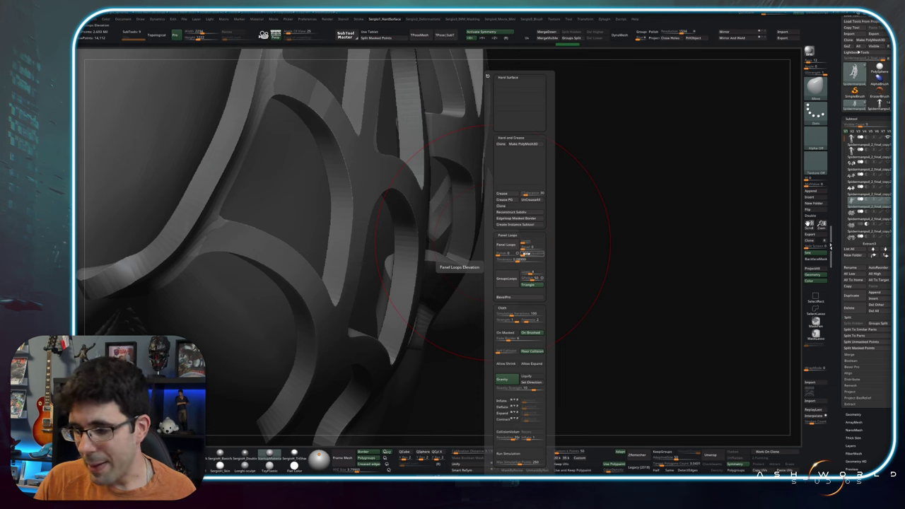
key("ctrl+z")
left_click_drag(524, 253, 543, 253)
left_click(515, 245)
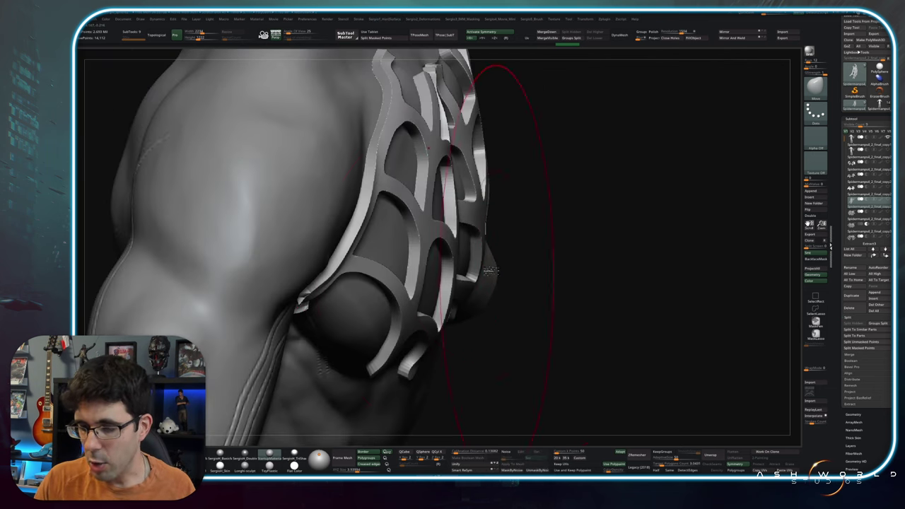
left_click_drag(490, 270, 438, 270)
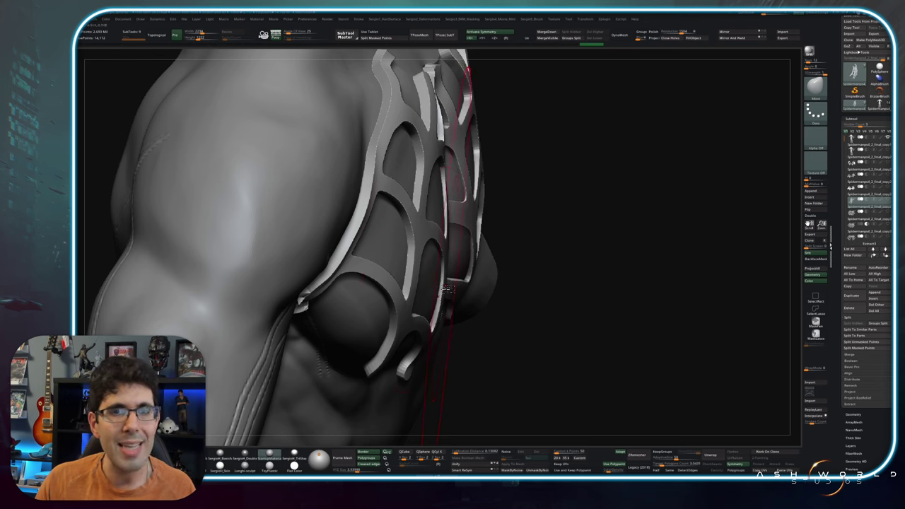
Revert the web to flat, thicken it again, inspect the chest front, and undo.
left_click(470, 256, "ctrl+shift")
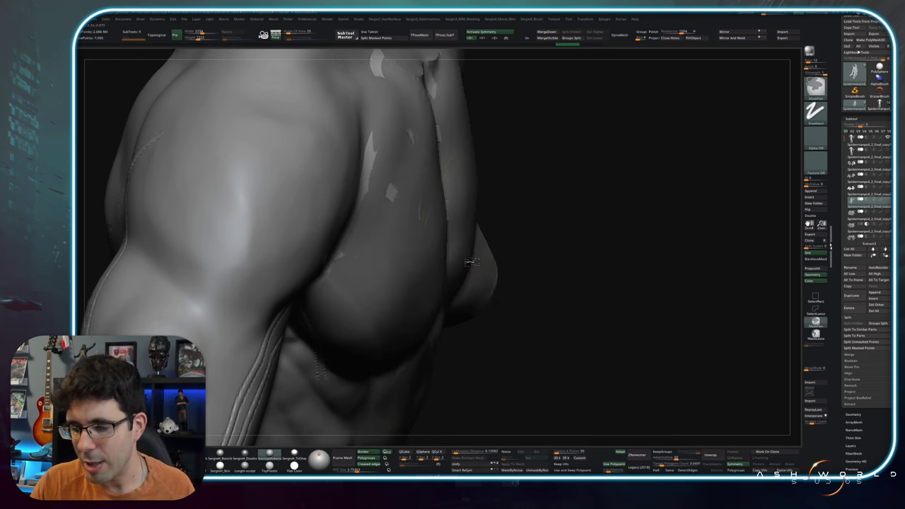
right_click_drag(471, 256, 460, 76, "ctrl")
key("space")
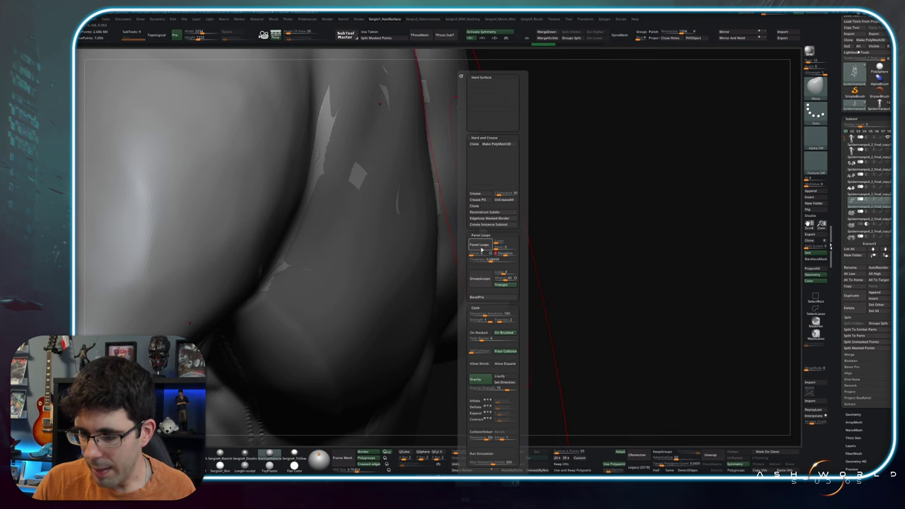
left_click(480, 251)
left_click_drag(549, 273, 452, 201)
mouse_move(453, 203)
right_mouse_down()
mouse_move(505, 262)
mouse_move(456, 268)
mouse_move(460, 283)
mouse_move(468, 267)
right_mouse_up()
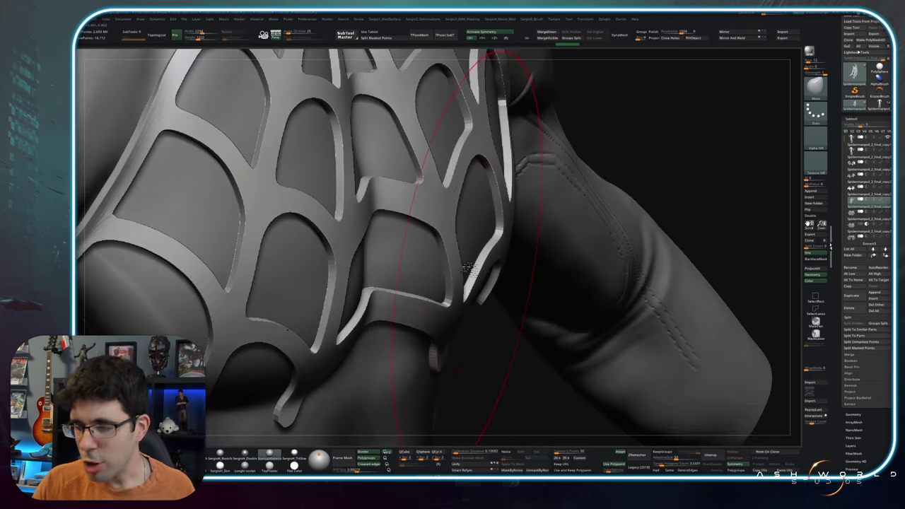
left_click(466, 267, "alt")
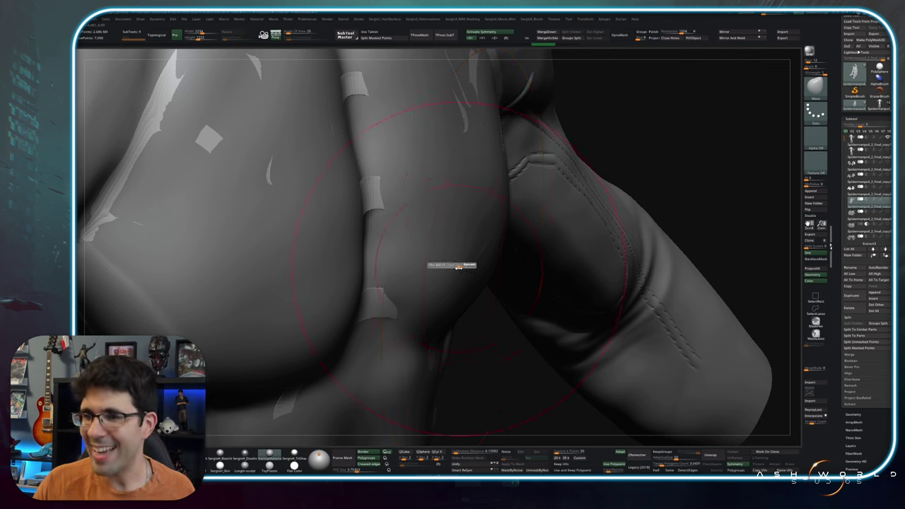
Collapse the subtool list and open the Tool > Geometry settings.
right_click_drag(460, 273, 455, 253)
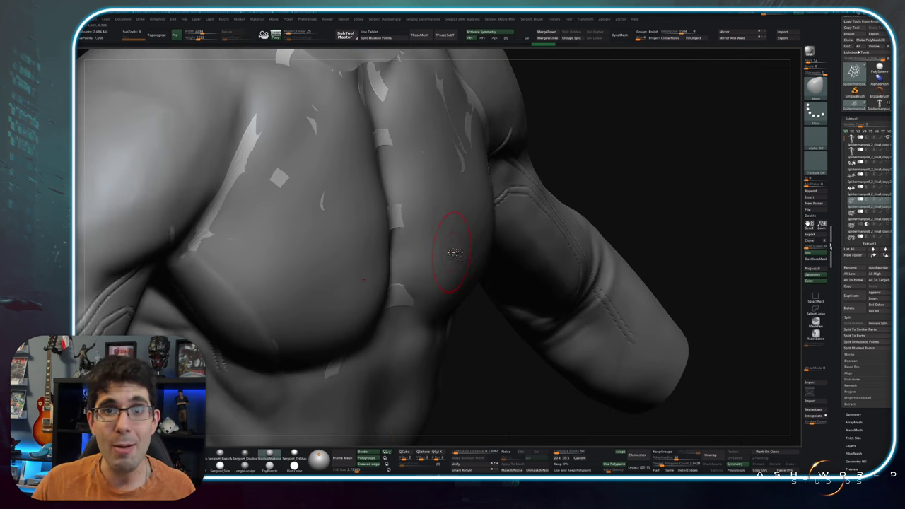
left_click(859, 116)
left_click(871, 125)
key("h")
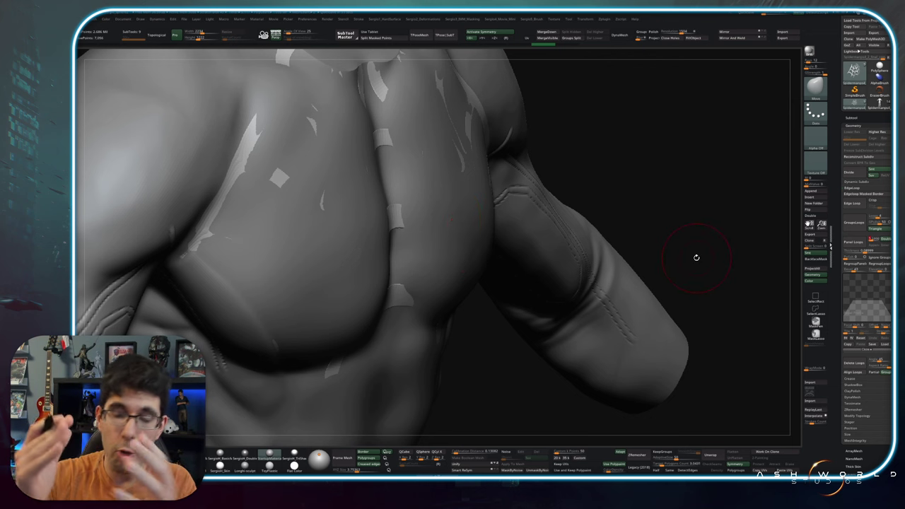
Apply Panel Loops to the spider-web mesh and show polygroups to inspect the bevelled rims.
mouse_move(430, 217)
right_mouse_down()
mouse_move(440, 242)
mouse_move(434, 230)
right_mouse_up()
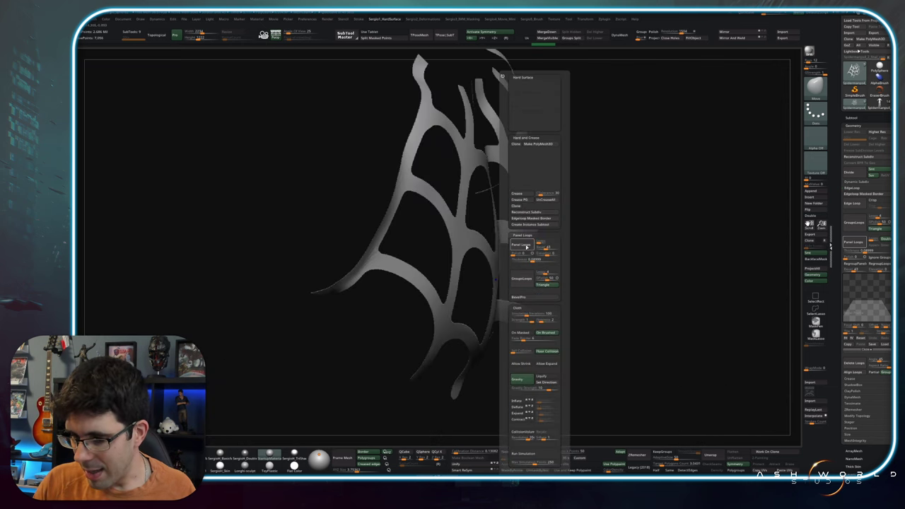
left_click(522, 245)
mouse_move(495, 283)
right_mouse_down()
mouse_move(433, 275)
mouse_move(431, 244)
mouse_move(382, 340)
mouse_move(389, 334)
mouse_move(332, 283)
mouse_move(379, 247)
mouse_move(421, 349)
mouse_move(338, 345)
mouse_move(419, 280)
right_mouse_up()
key("shift+f")
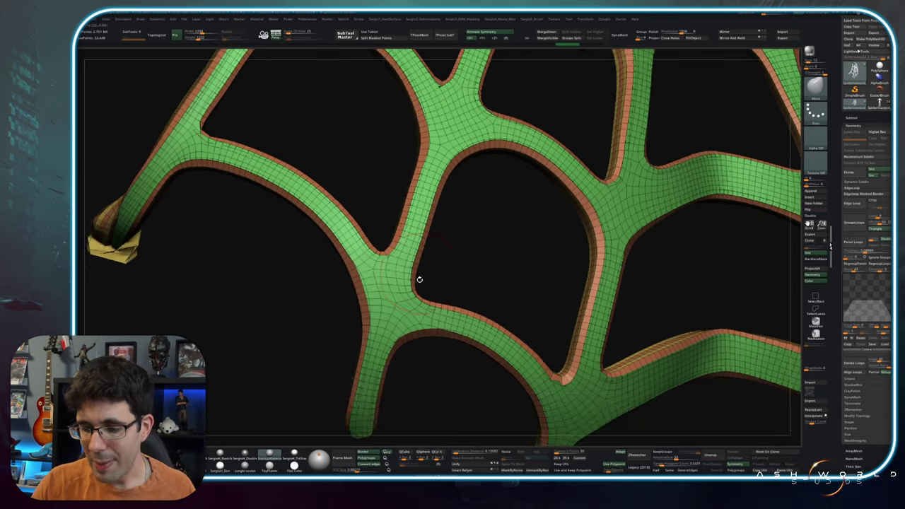
Hide the polygroup wireframe to inspect the web branches, then show it again.
key("shift+f")
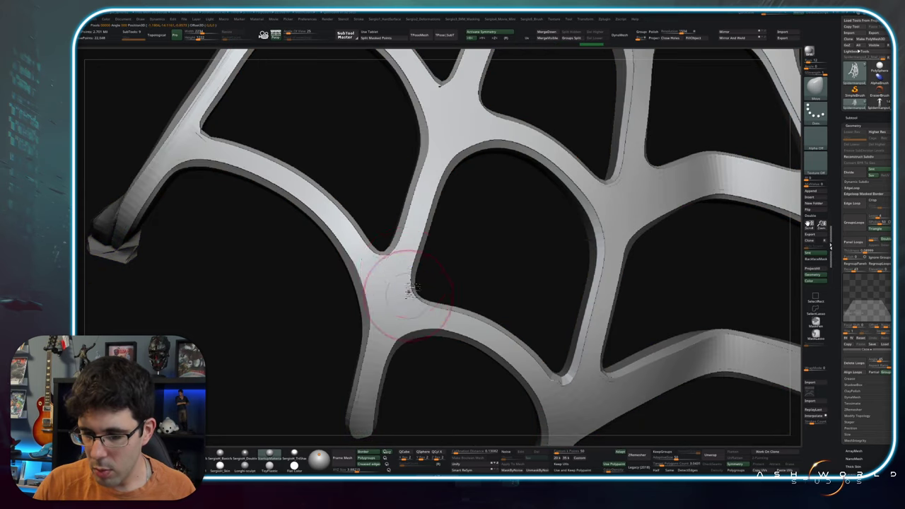
right_click_drag(409, 290, 405, 295)
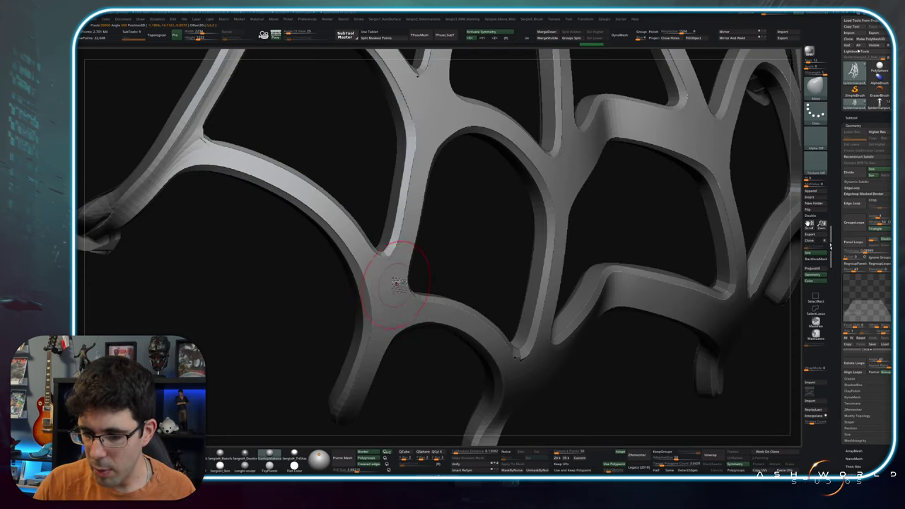
mouse_move(398, 283)
right_mouse_down()
mouse_move(393, 290)
mouse_move(430, 299)
mouse_move(410, 302)
right_mouse_up()
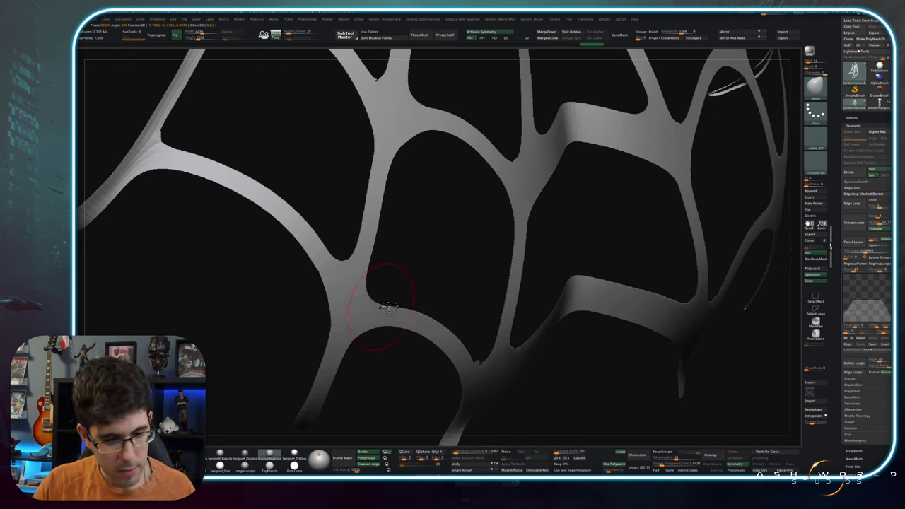
key("shift+f")
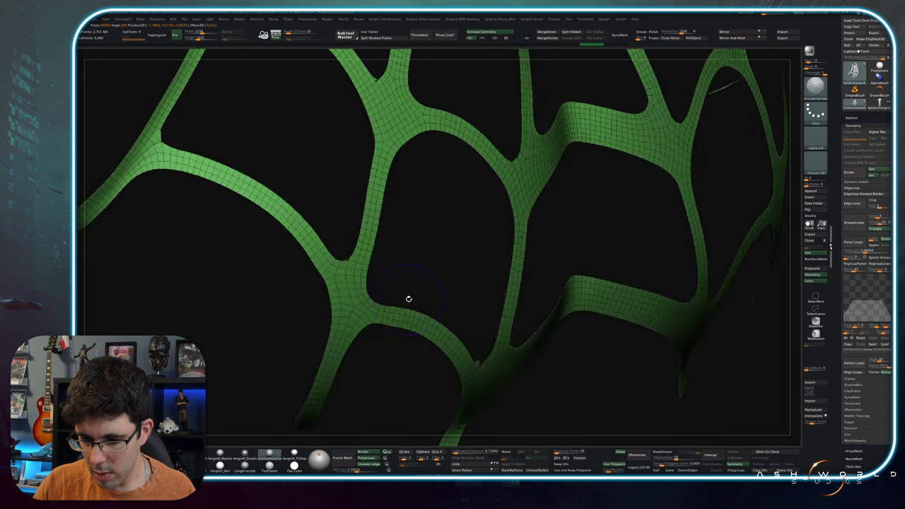
key("ctrl")
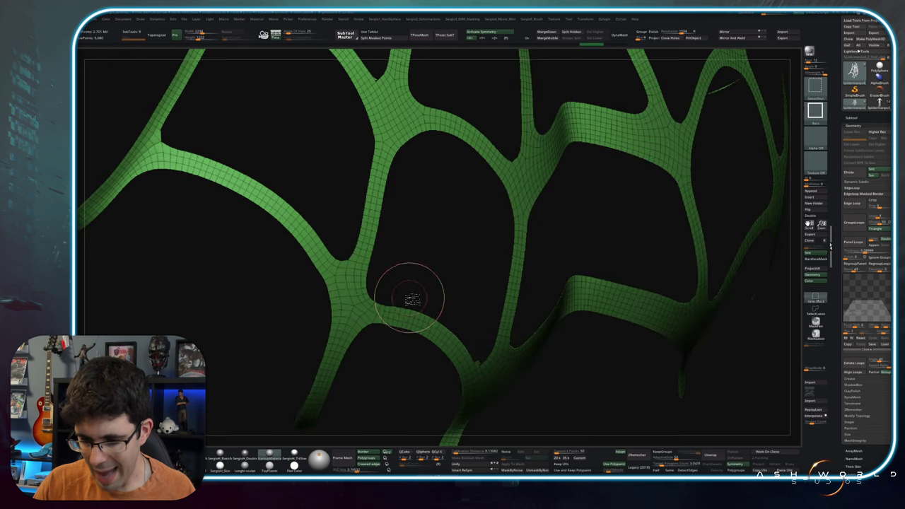
Collapse Geometry, grow the visible area by one ring in Visibility, and pick another brush.
left_click(874, 125)
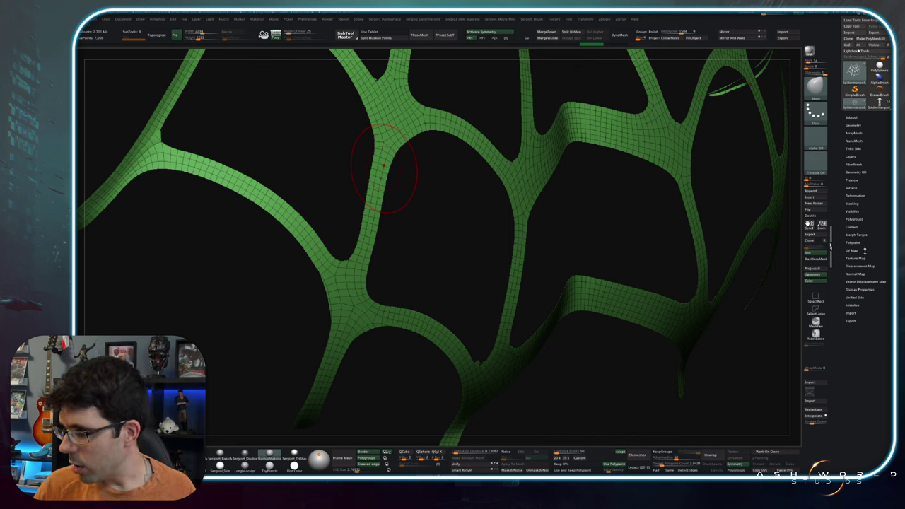
left_click(852, 210)
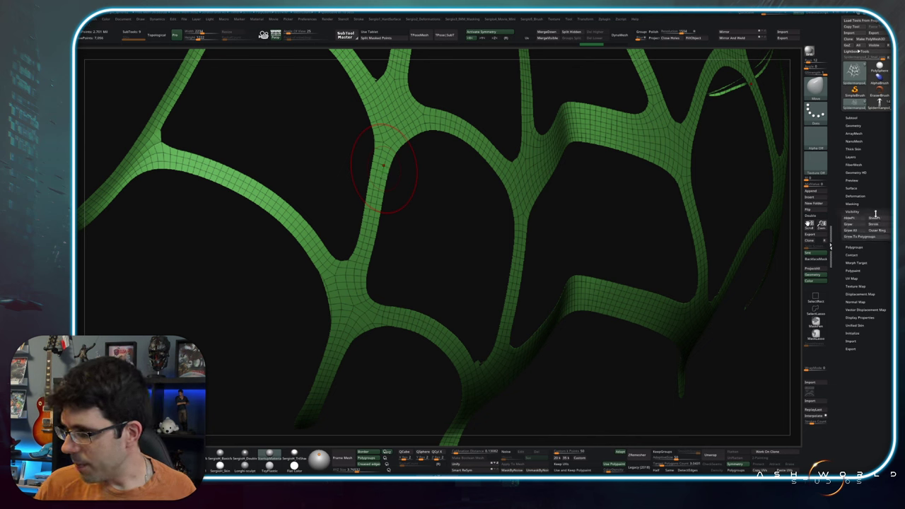
left_click(849, 224)
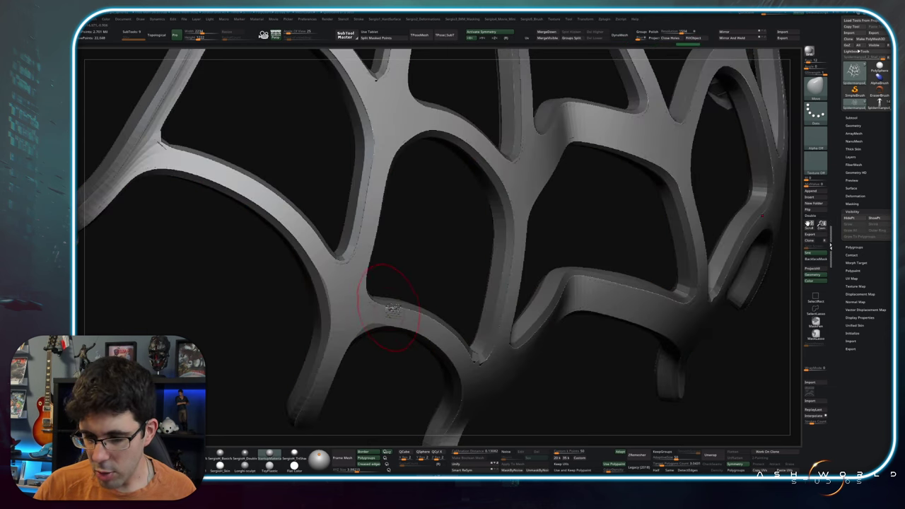
left_click(420, 196)
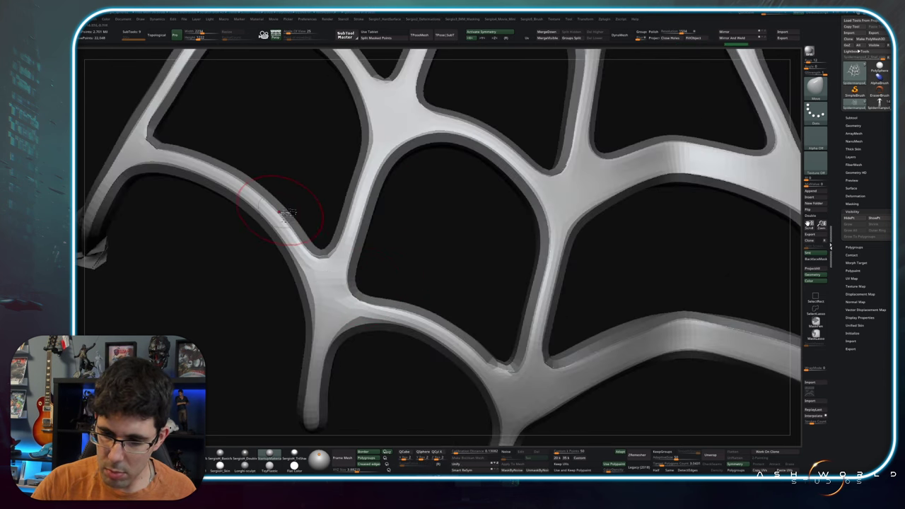
left_click_drag(375, 278, 380, 270)
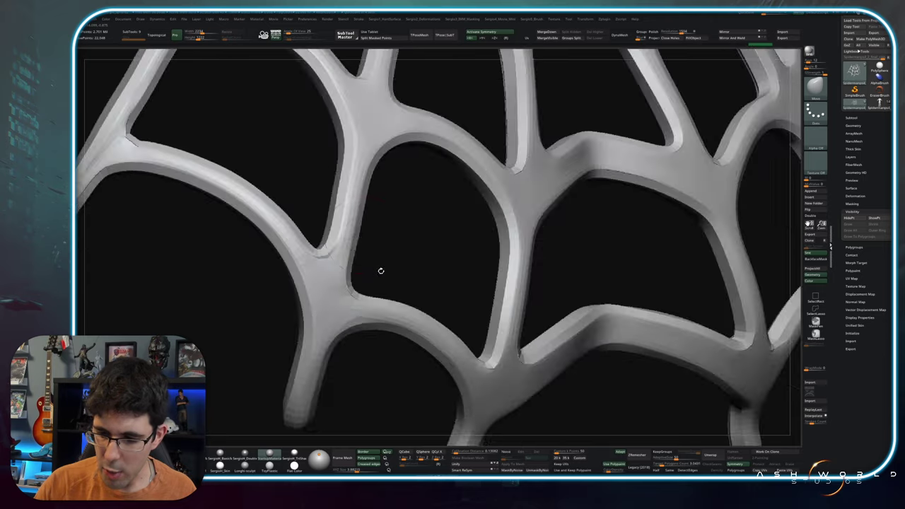
Select the flat spider emblem subtool from the SubTool list.
key("space")
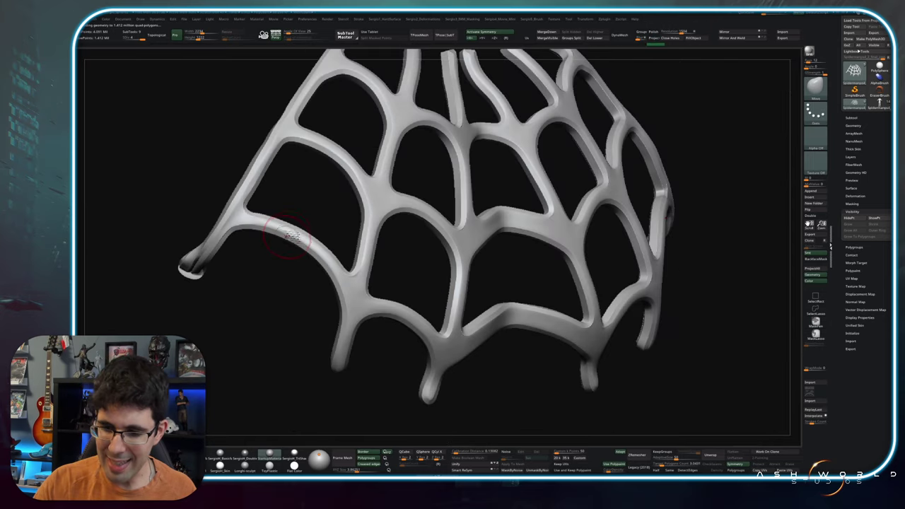
left_click_drag(286, 234, 353, 294)
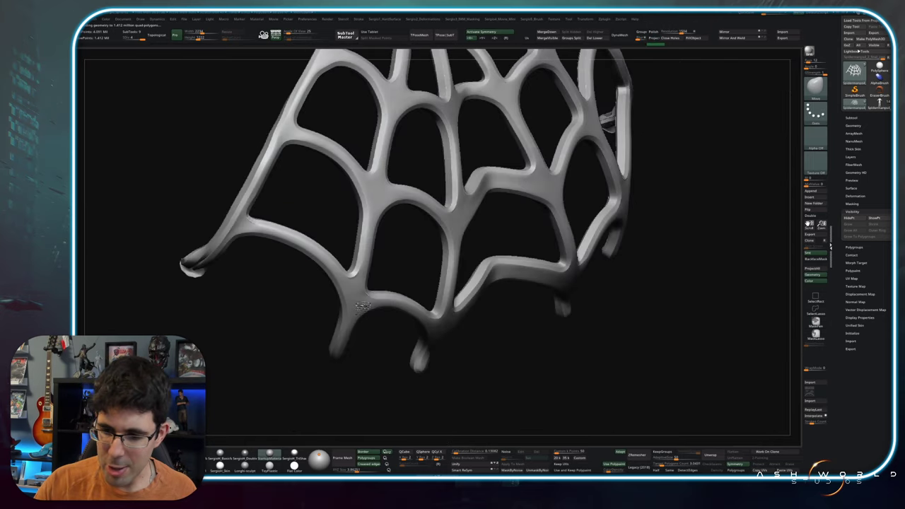
scroll(354, 293, "up", 3)
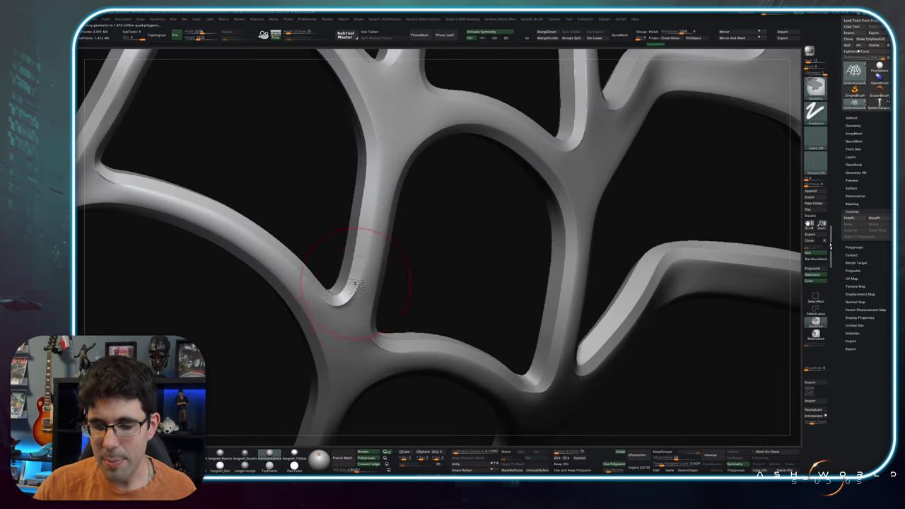
left_click(851, 118)
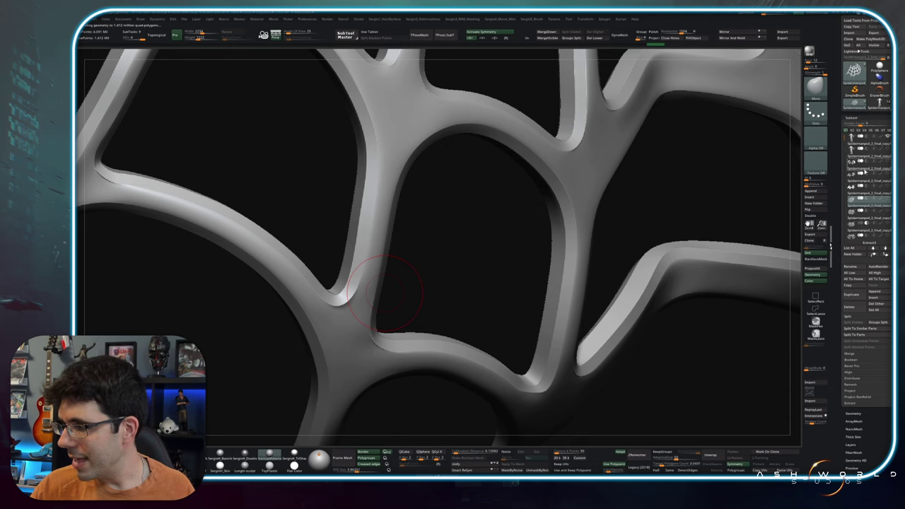
left_click(863, 167)
left_click_drag(533, 228, 514, 264)
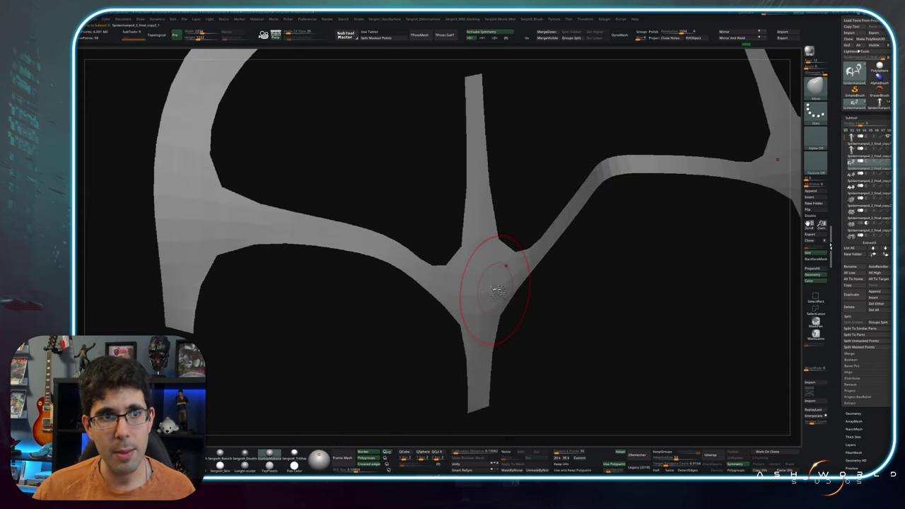
Apply Panel Loops to the flat spider emblem from Tool > Geometry.
key("space")
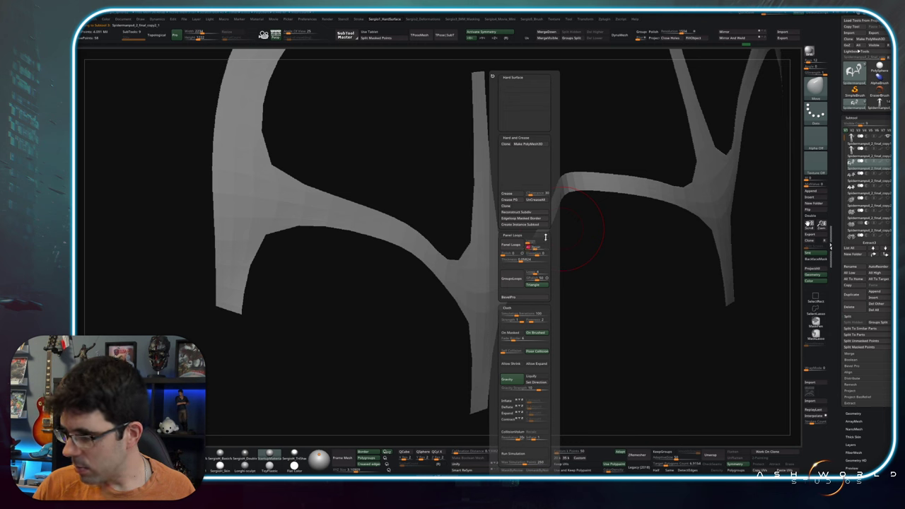
left_click(851, 117)
left_click(864, 125)
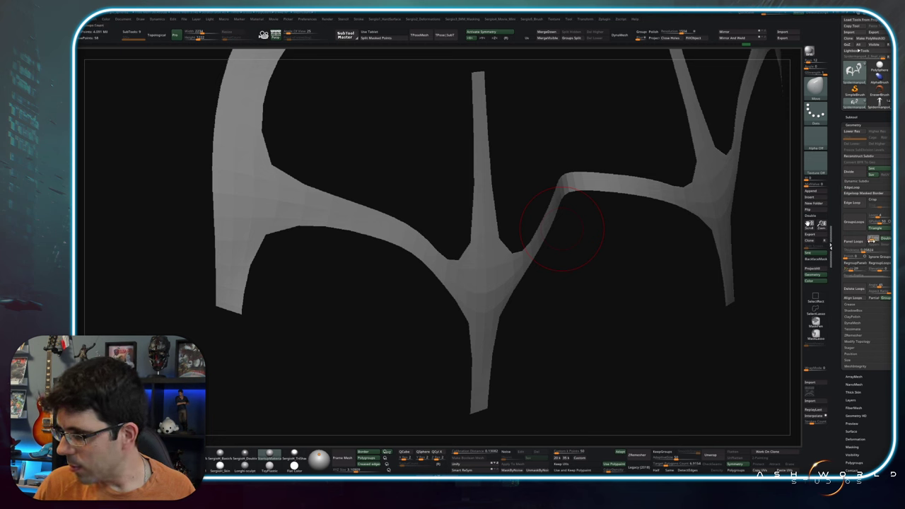
left_click(857, 241)
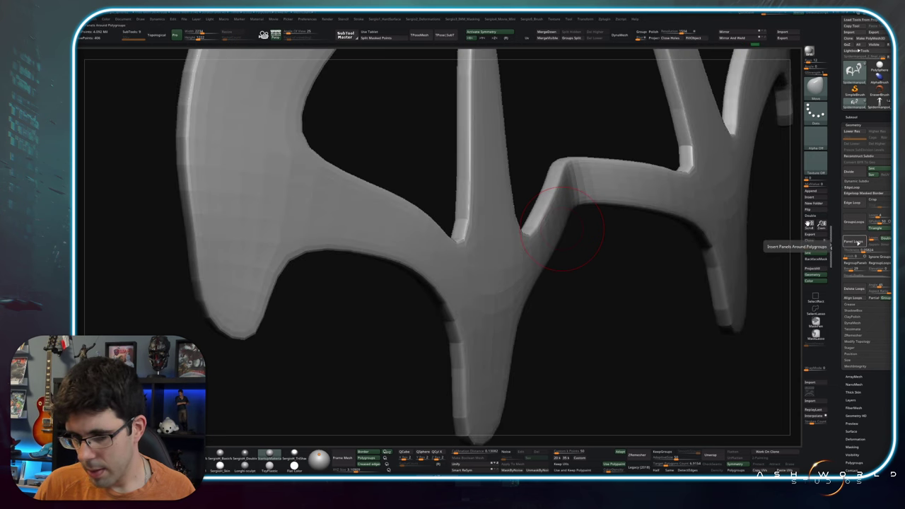
Undo and reapply Panel Loops on the emblem until the panel thickness looks right.
key("shift+f")
key("ctrl+z")
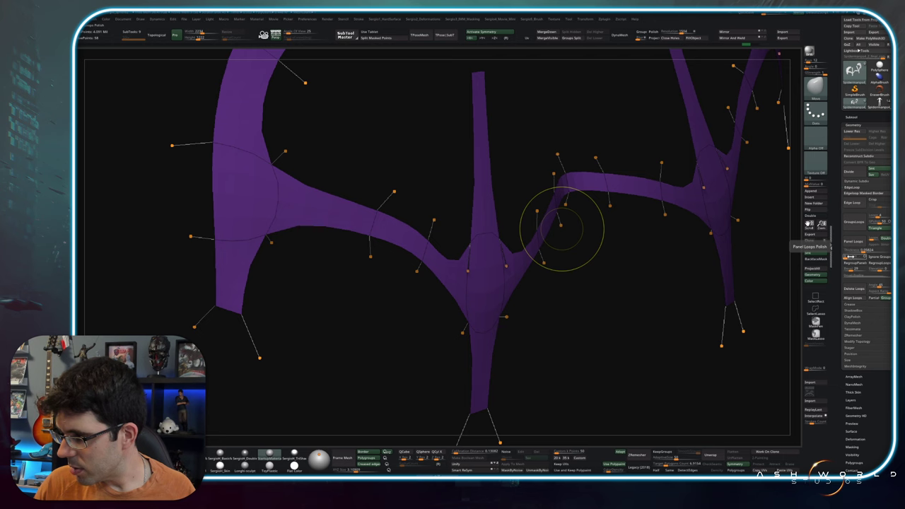
key("ctrl+z")
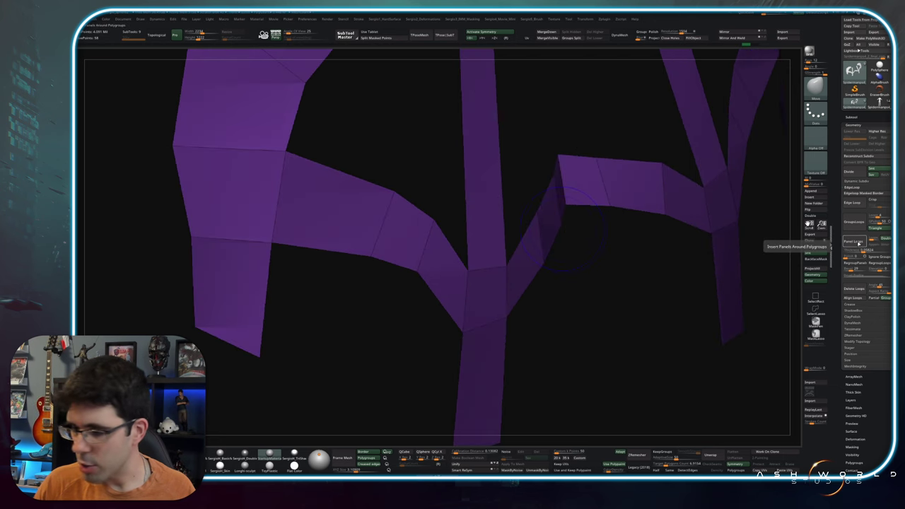
left_click(856, 242)
key("ctrl+z")
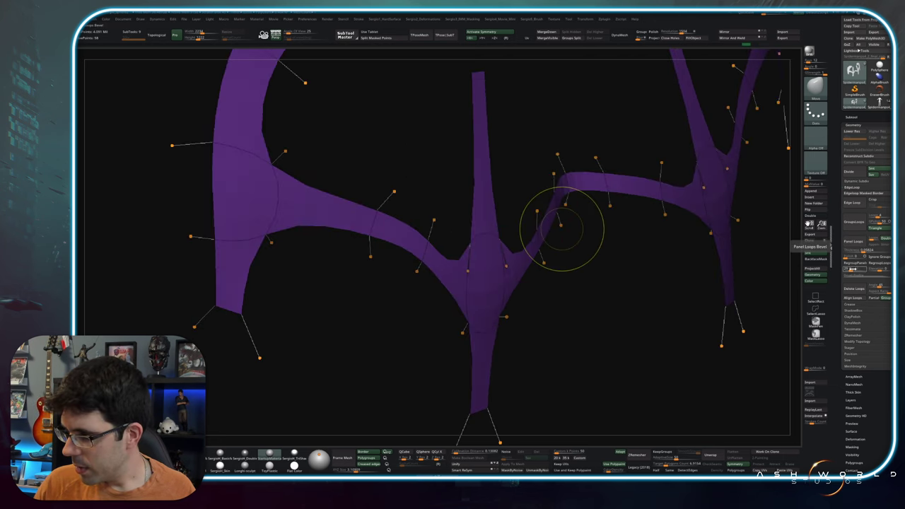
left_click(855, 242)
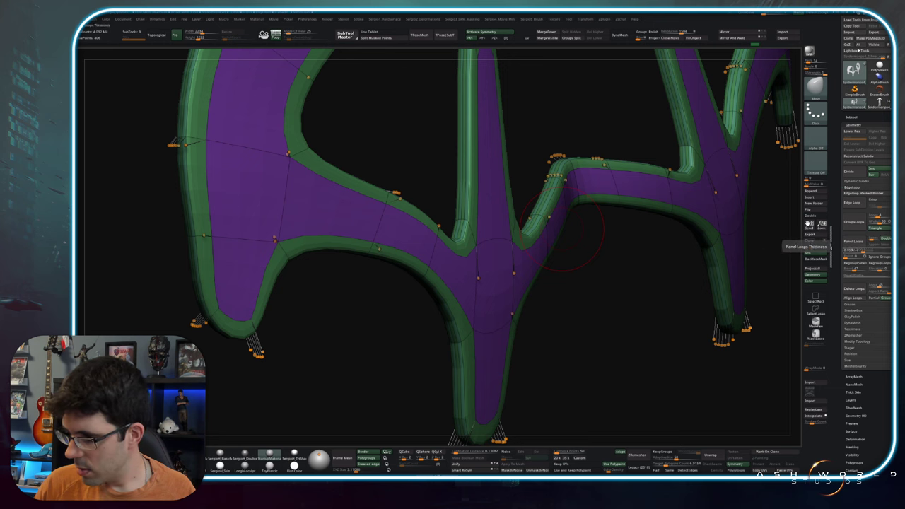
Apply the final panel thickness to the emblem and inspect the central junction.
left_click(856, 241)
mouse_move(590, 310)
left_mouse_down()
mouse_move(580, 293)
mouse_move(441, 263)
left_mouse_up()
scroll(441, 263, "up", 2)
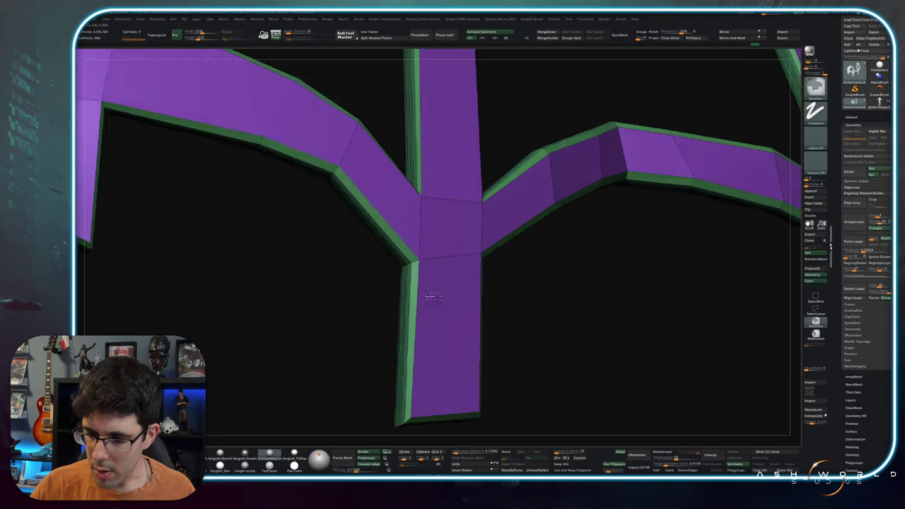
scroll(433, 265, "up", 2)
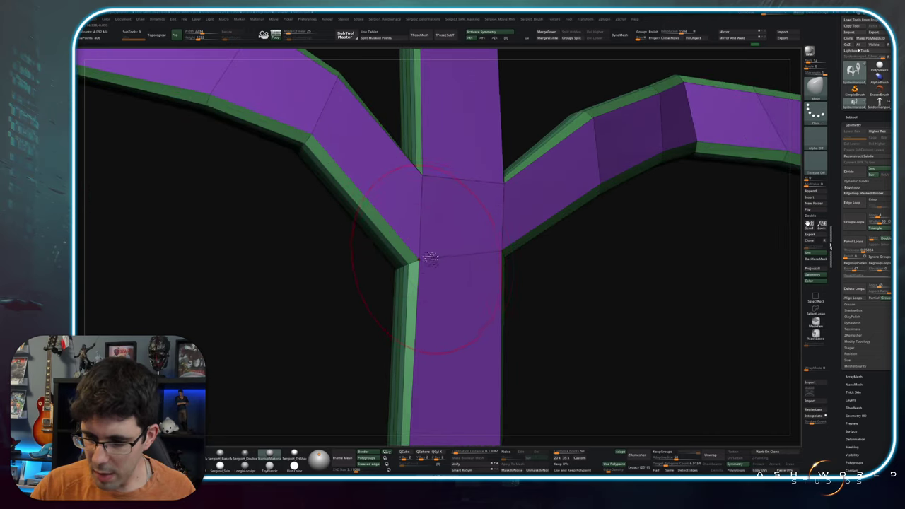
left_click_drag(419, 247, 474, 273)
Subdivide the thickened emblem to preview it smoothed, then step down a subdivision level.
key("space")
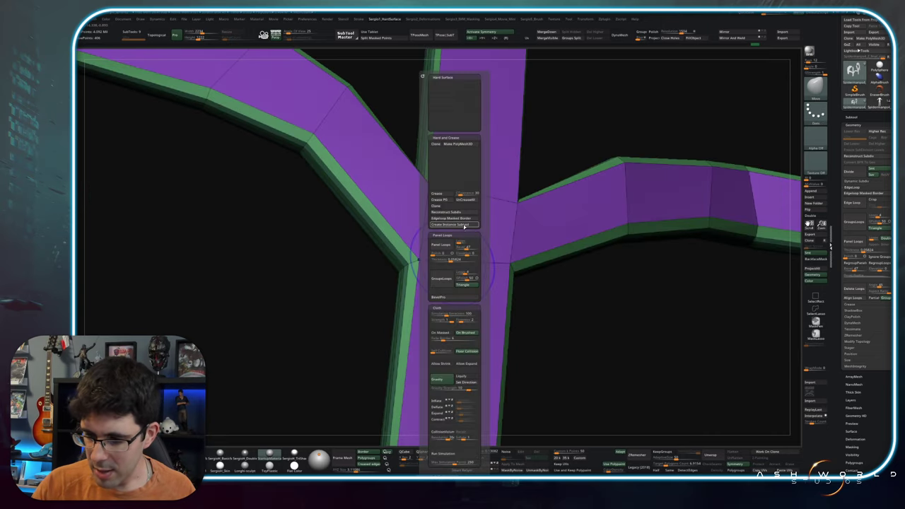
left_click(448, 202)
key("d")
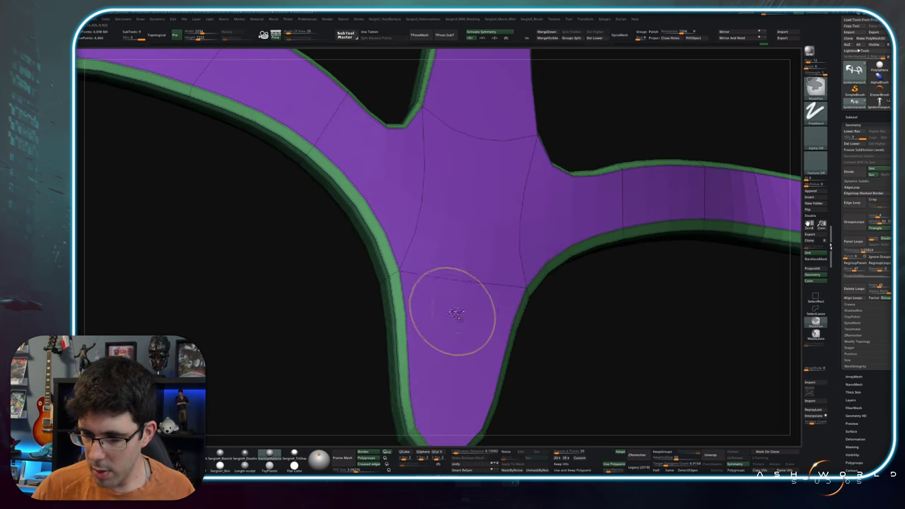
key("shift+f")
scroll(431, 287, "down", 3)
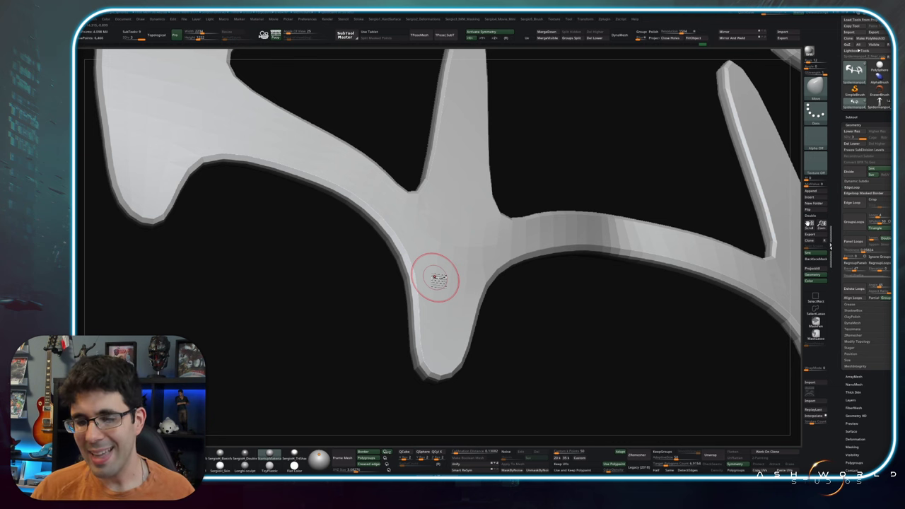
mouse_move(515, 256)
left_mouse_down()
mouse_move(453, 266)
mouse_move(440, 314)
mouse_move(430, 249)
left_mouse_up()
key("shift+f")
key("shift+d")
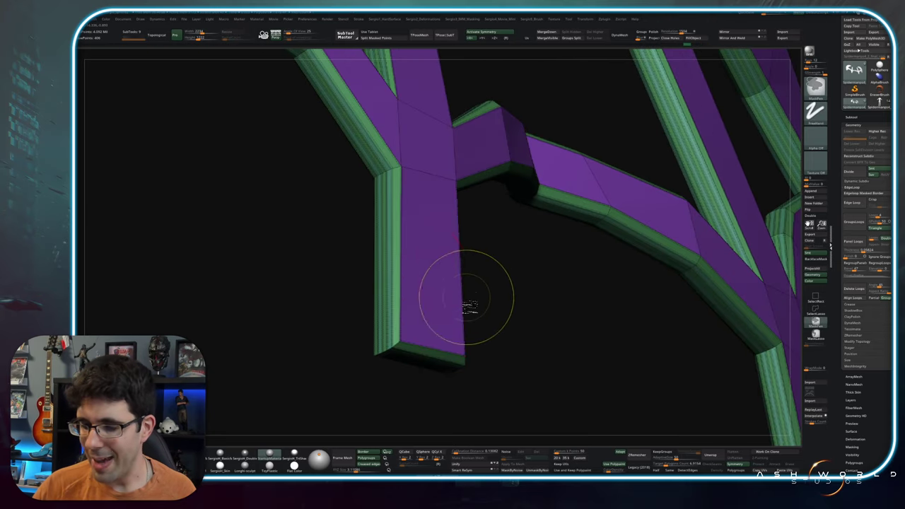
Undo to the flat emblem strips and reapply Panel Loops with the bevel profile curve enabled.
key("d")
key("ctrl+z")
key("shift+d")
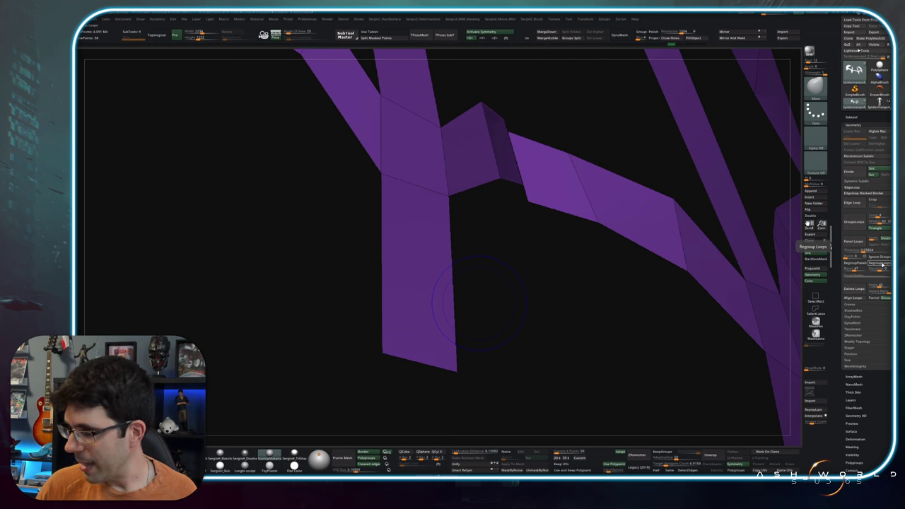
left_click(879, 281)
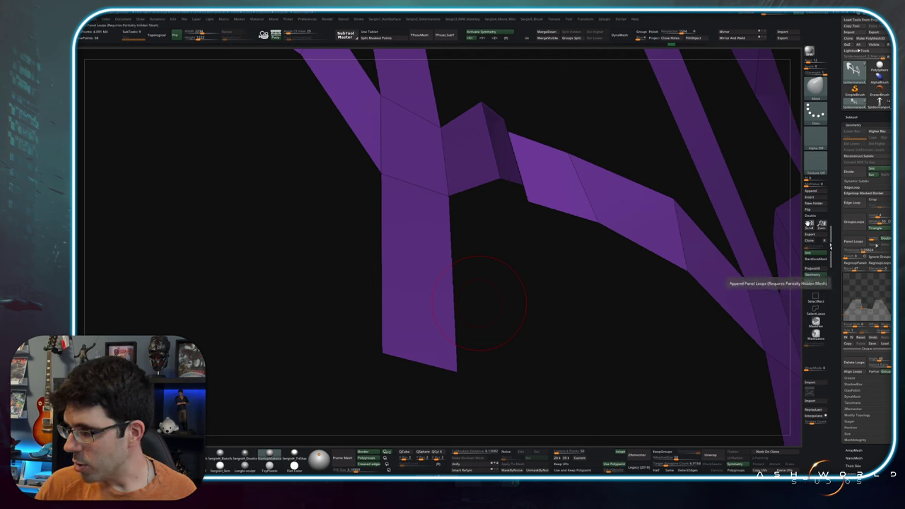
left_click(874, 240)
key("shift+f")
Switch to the Move brush (BMV) to push the emblem strips into shape.
mouse_move(434, 313)
left_mouse_down()
mouse_move(456, 290)
mouse_move(488, 305)
mouse_move(415, 191)
mouse_move(446, 279)
mouse_move(432, 247)
mouse_move(571, 287)
mouse_move(529, 337)
left_mouse_up()
key("b")
key("m")
key("v")
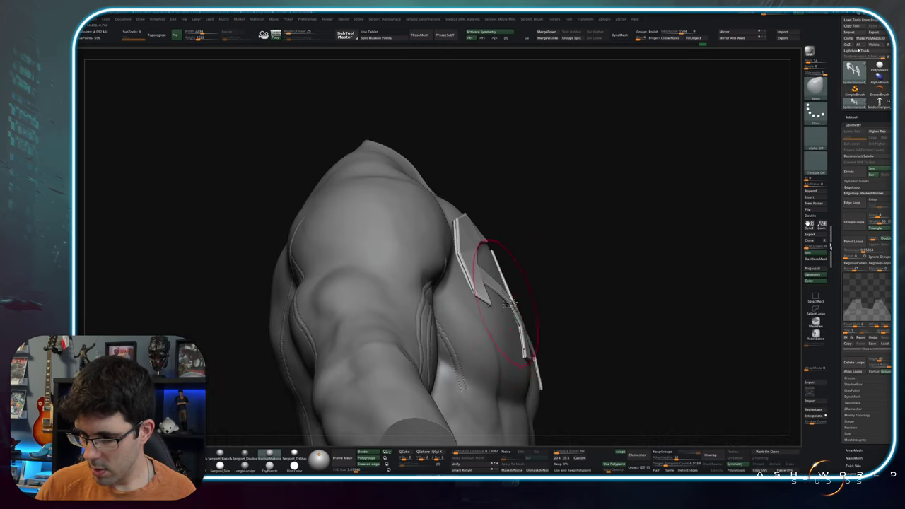
left_click_drag(508, 304, 499, 274)
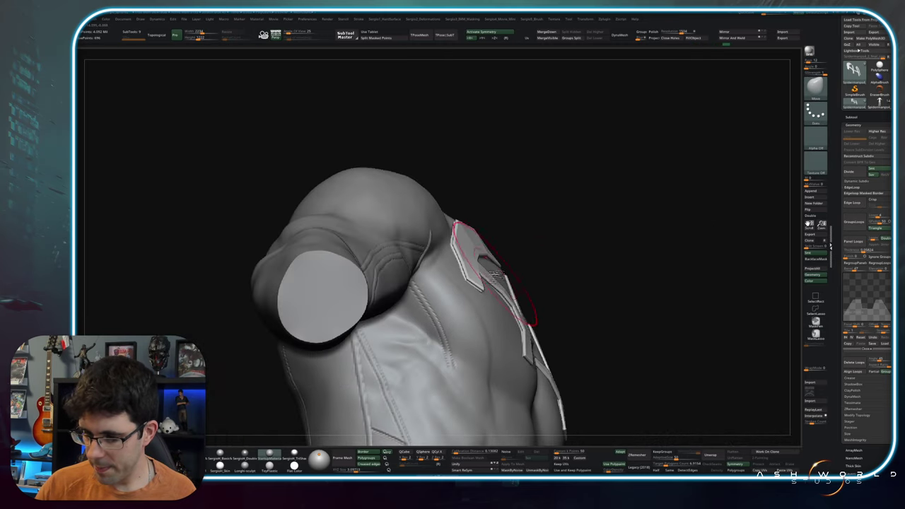
mouse_move(535, 317)
left_mouse_down()
mouse_move(523, 354)
mouse_move(503, 277)
mouse_move(520, 254)
left_mouse_up()
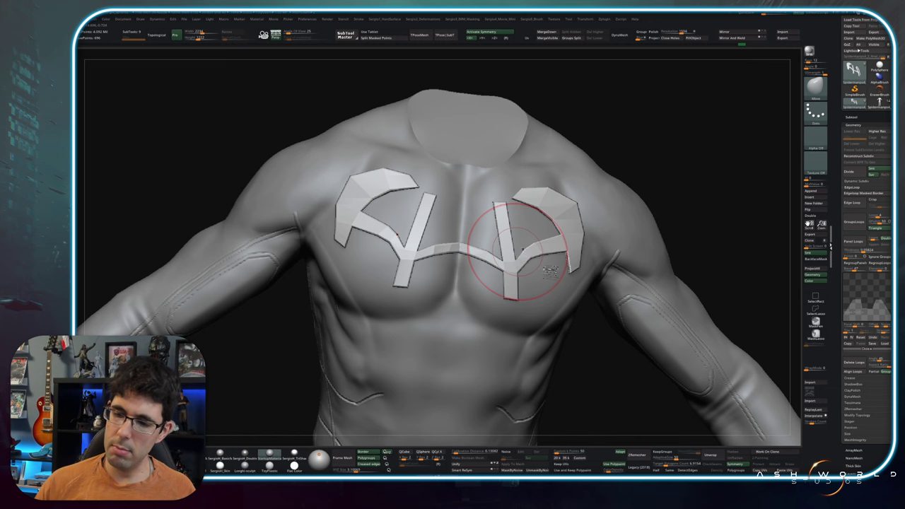